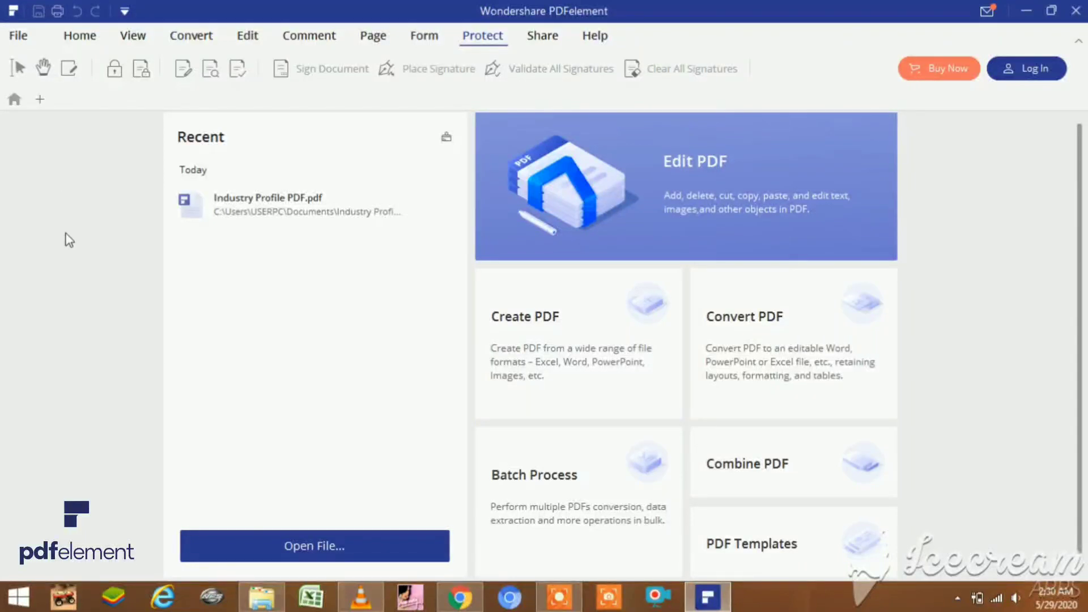
Look through the Home, View, Edit and Convert ribbon tabs
click(78, 39)
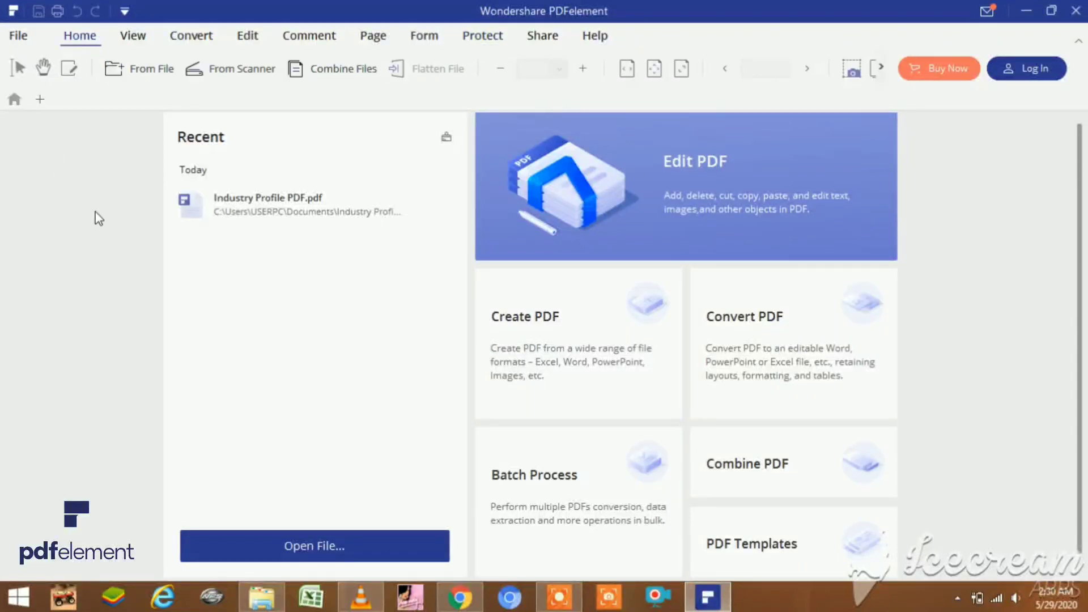
click(140, 39)
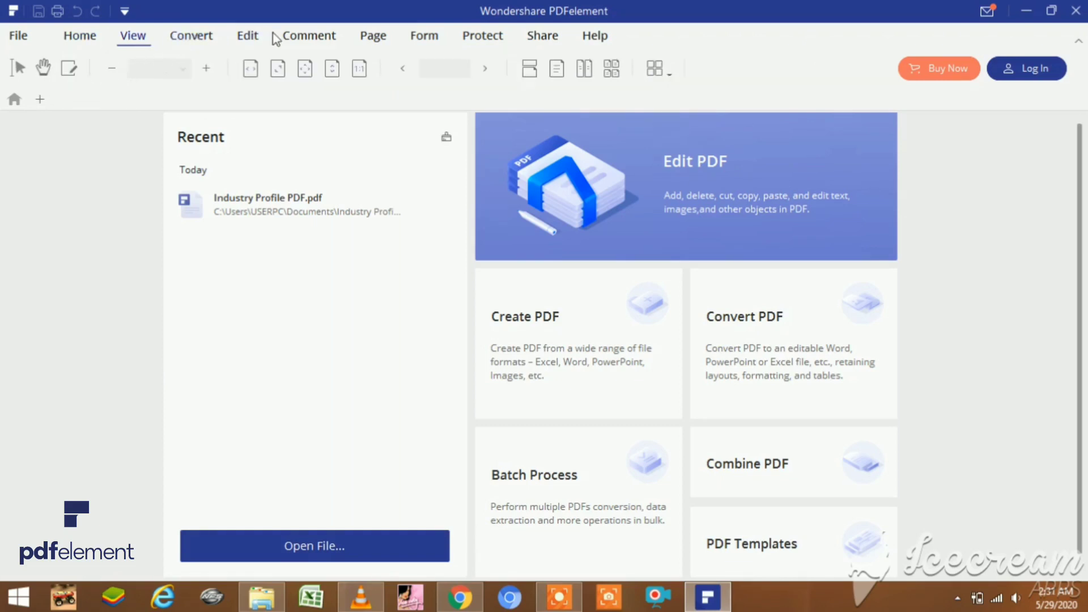
click(252, 35)
click(209, 36)
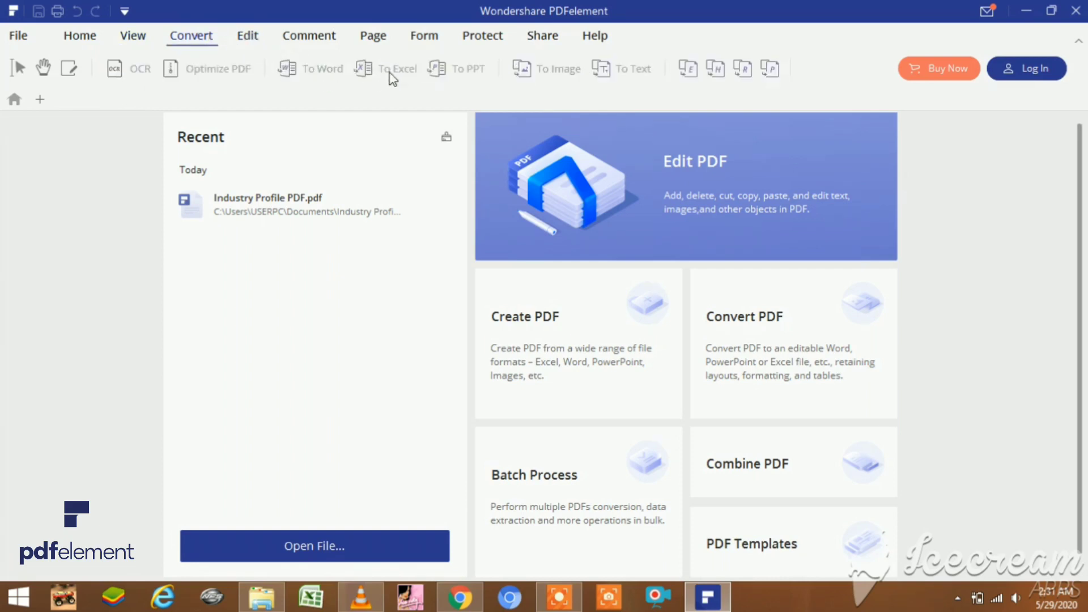
Look through the Page, Protect, Share and Edit tabs, then bring the PDFelement sale page in Chrome to the front
click(381, 45)
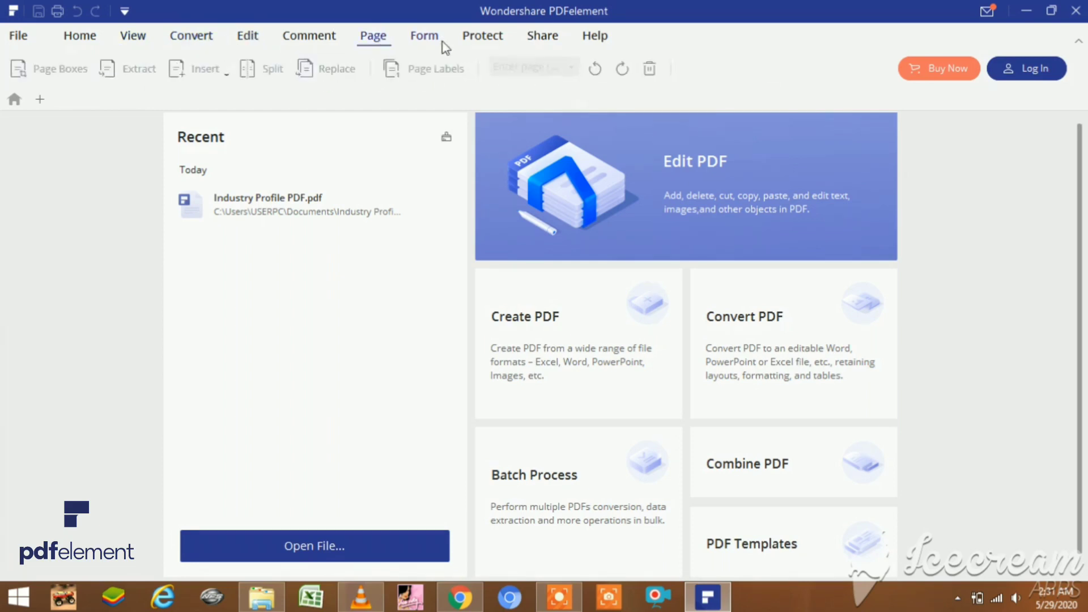
click(471, 40)
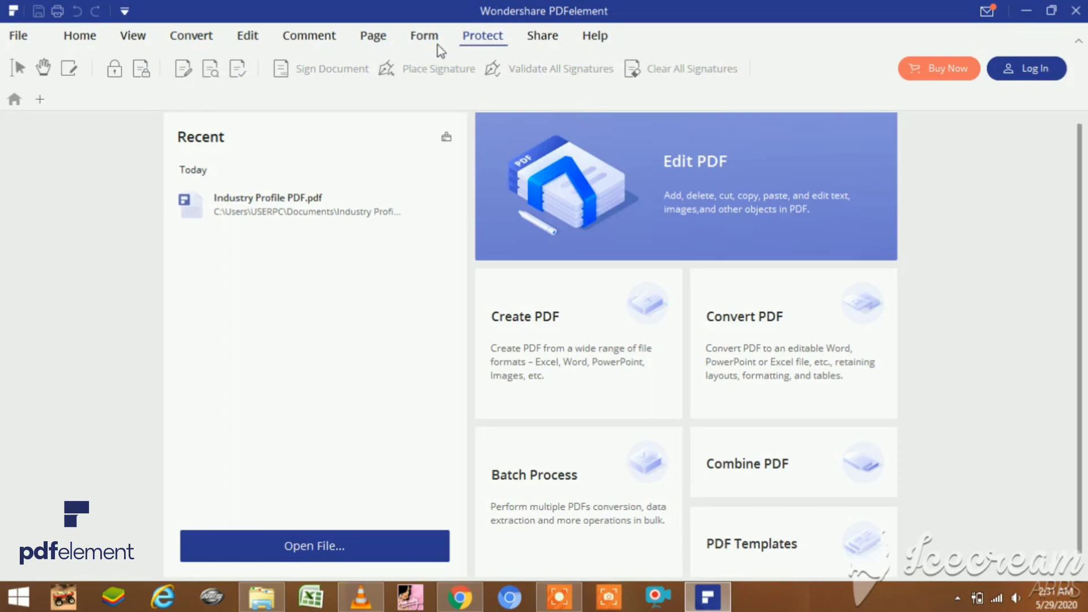
click(543, 41)
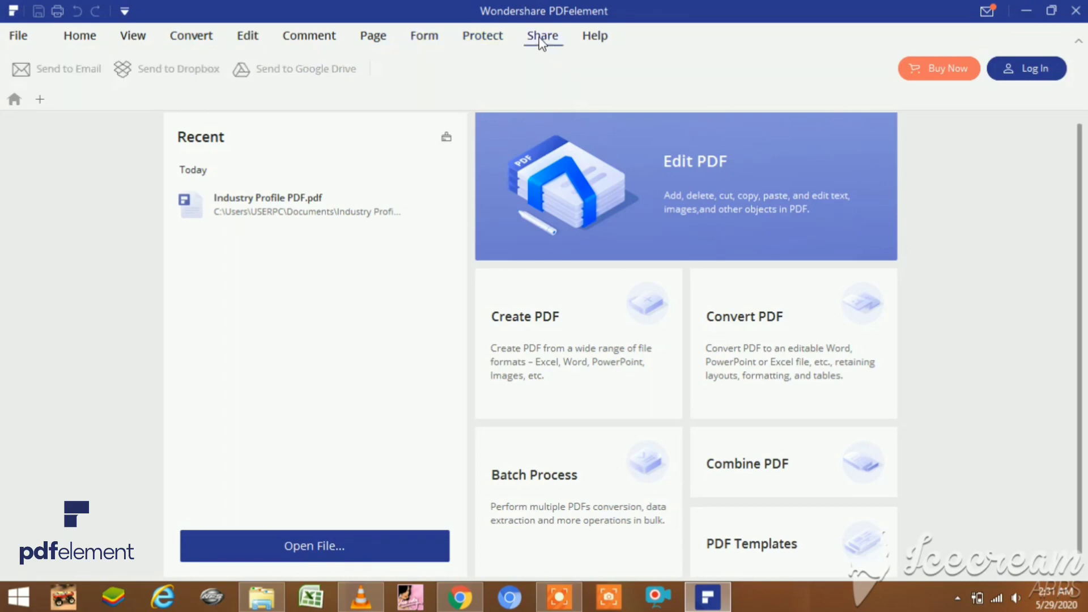
click(245, 41)
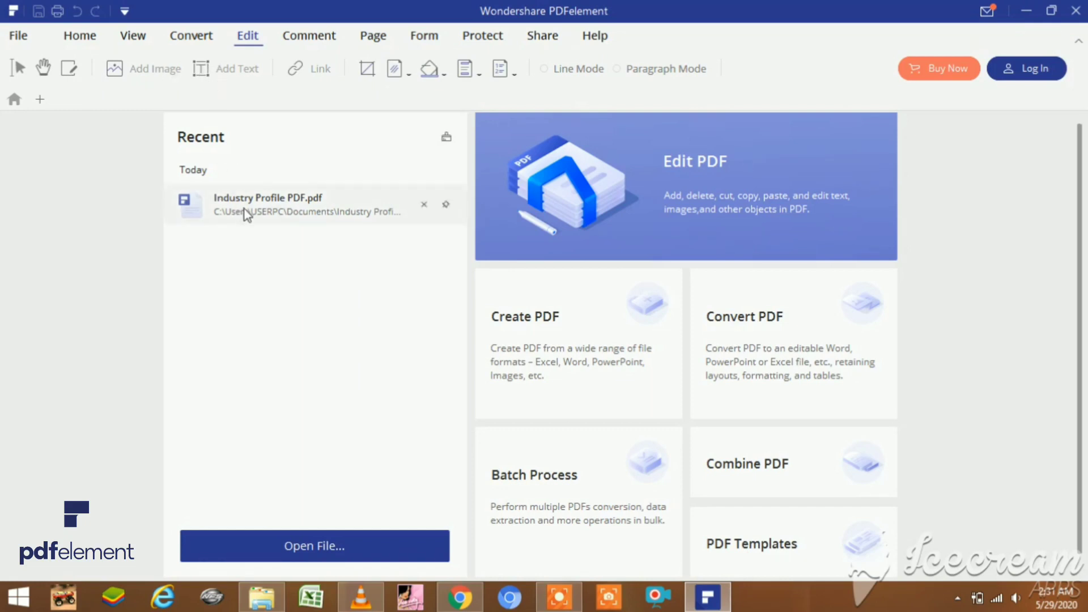
click(460, 597)
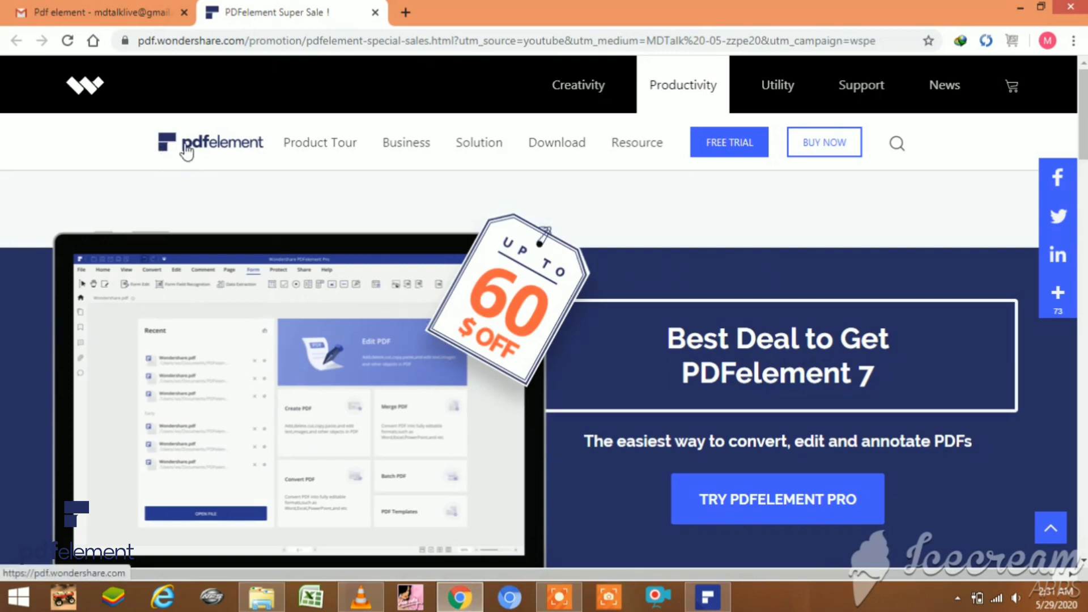
Scroll down the sale page to the license pricing table and back to the top
mouse_move(183, 146)
mouse_down()
mouse_move(229, 143)
mouse_move(218, 161)
mouse_up()
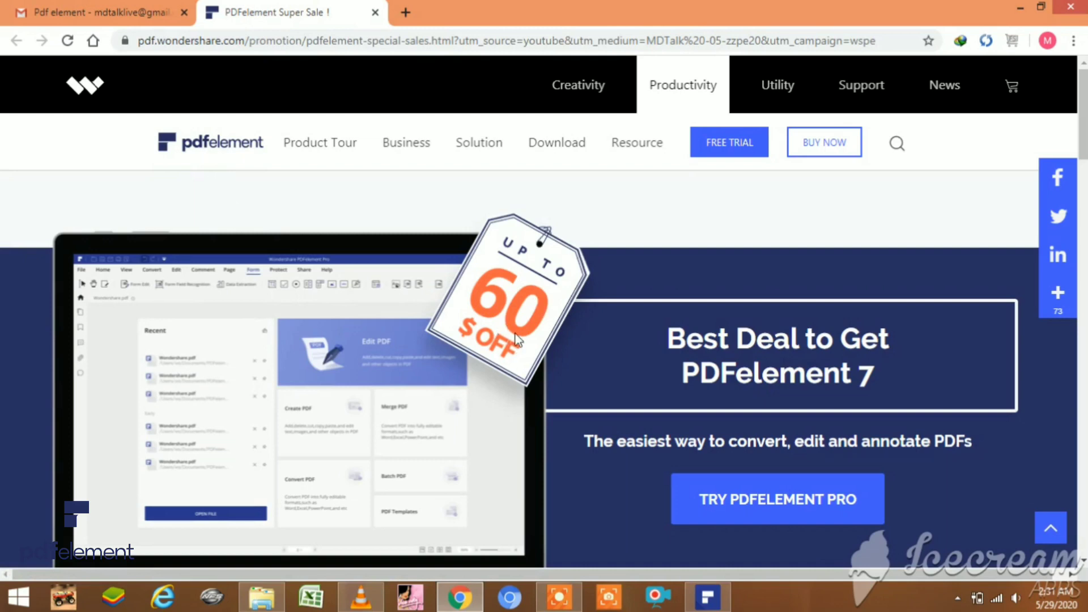
scroll(1084, 259, down, 10)
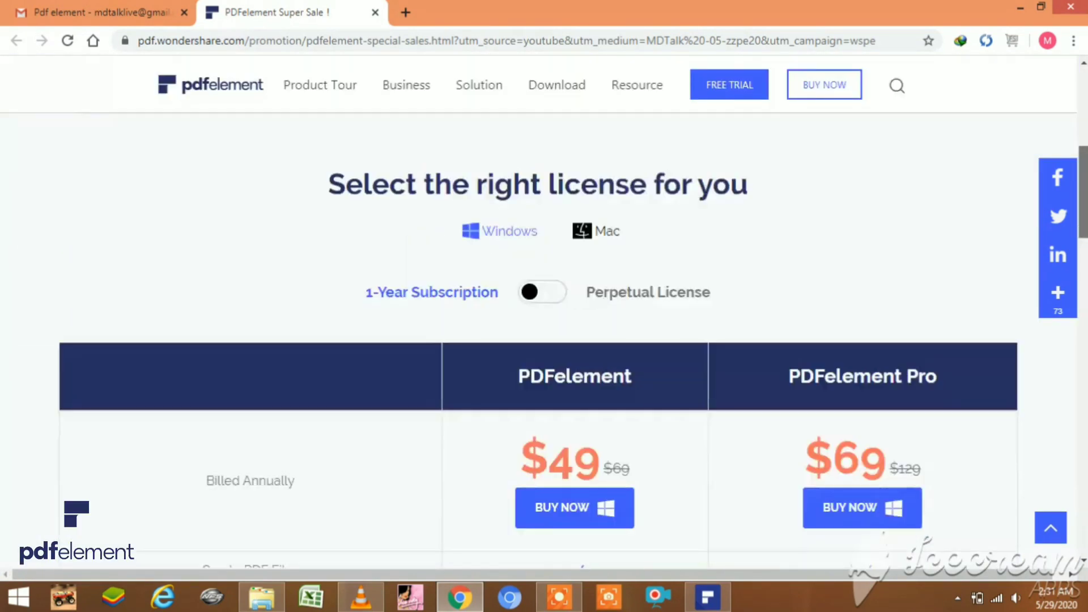
scroll(544, 345, down, 3)
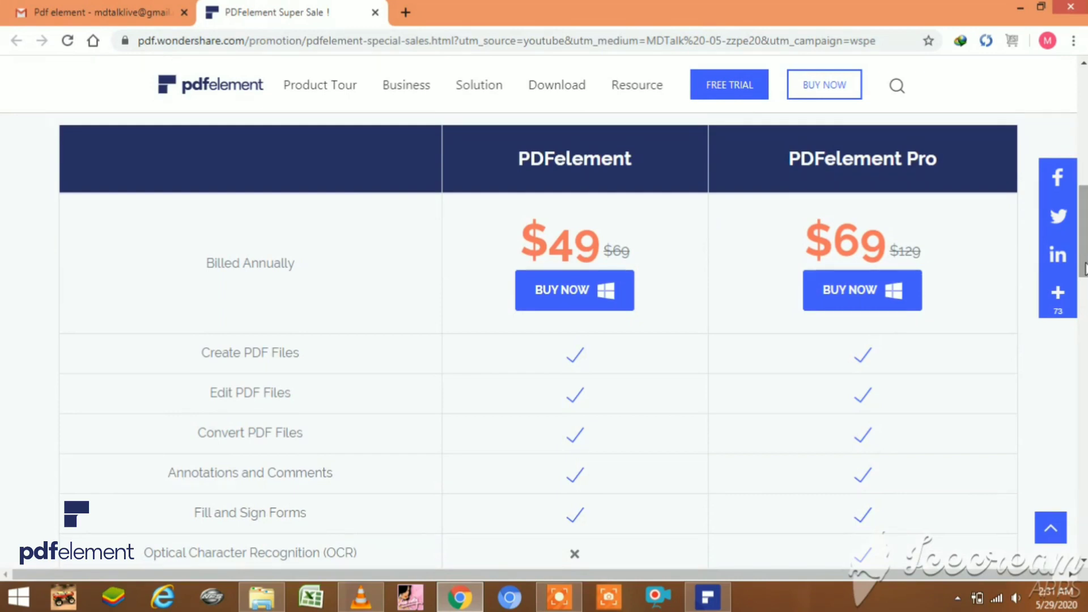
scroll(1085, 267, up, 8)
scroll(1085, 267, up, 4)
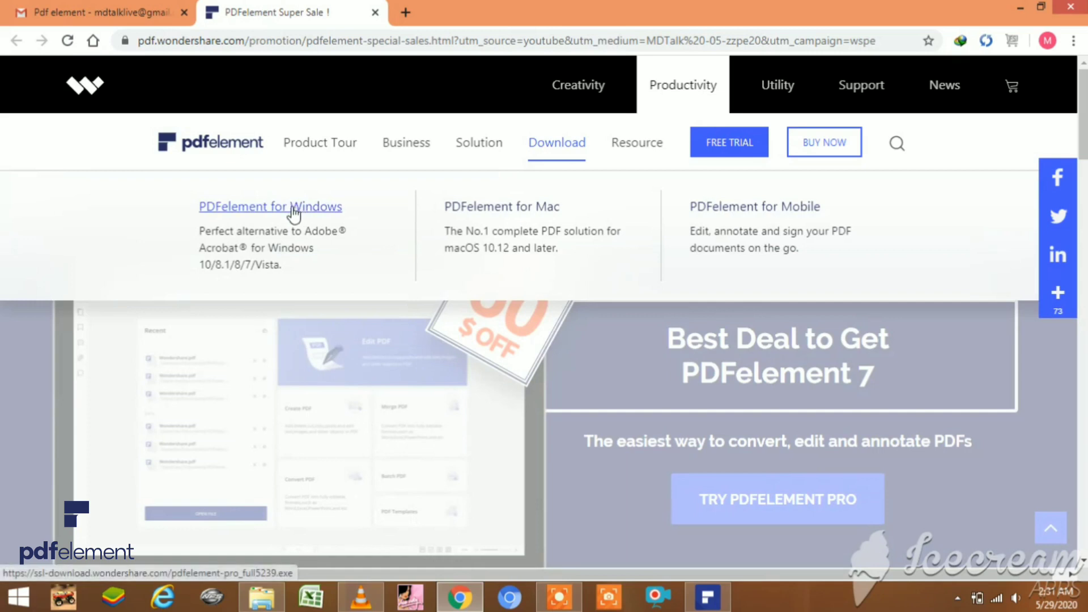
mouse_move(557, 85)
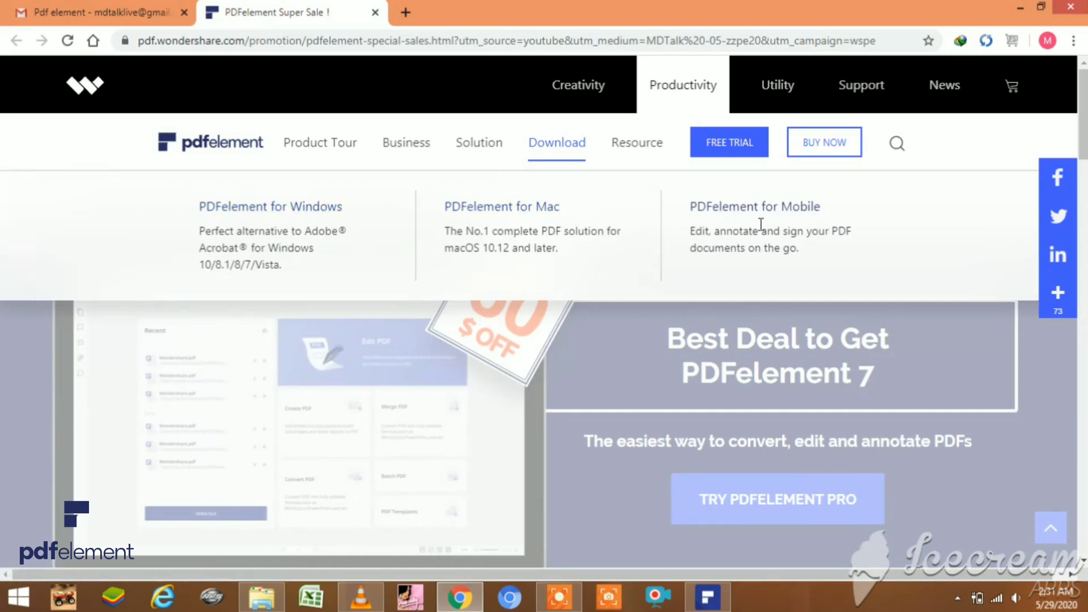
Download the PDFelement for Windows installer from the Download menu
click(255, 207)
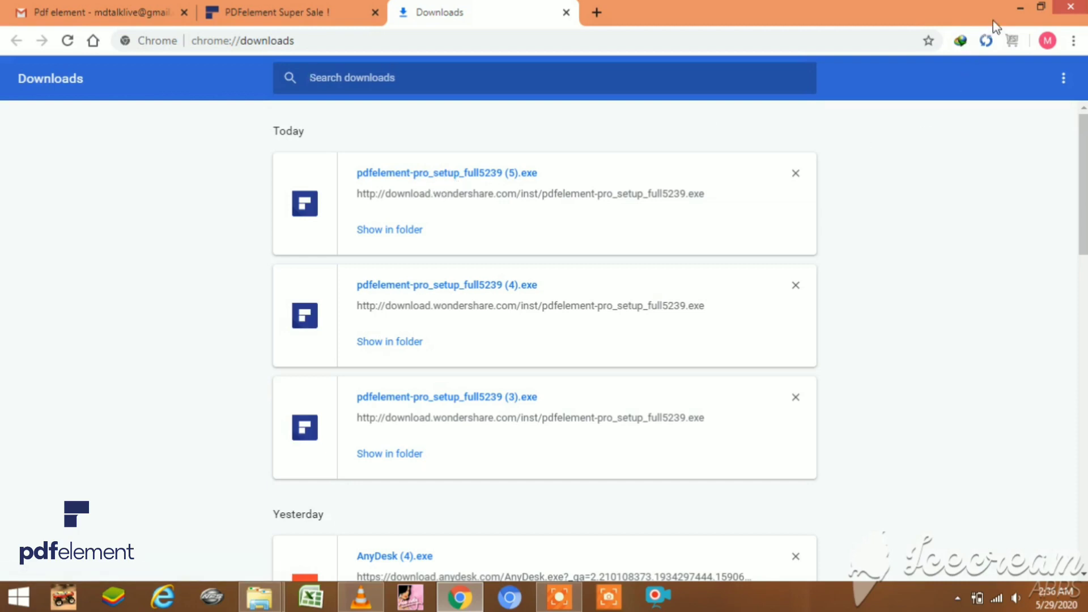
Minimize Chrome to reveal the desktop
click(1020, 6)
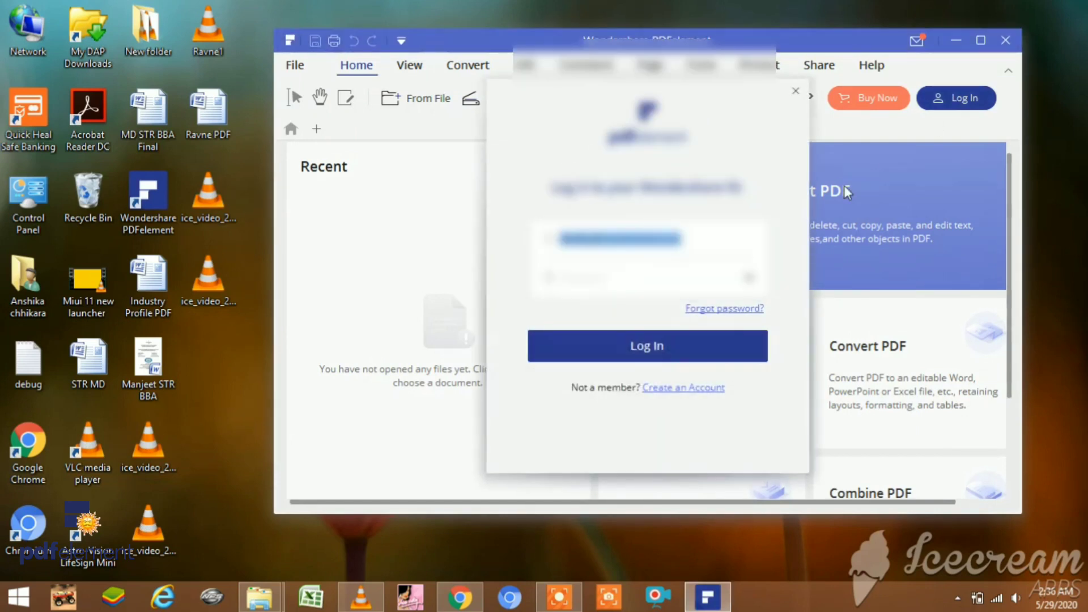
Toggle the log-in dialog to Create an Account and back to Login your Account
click(662, 387)
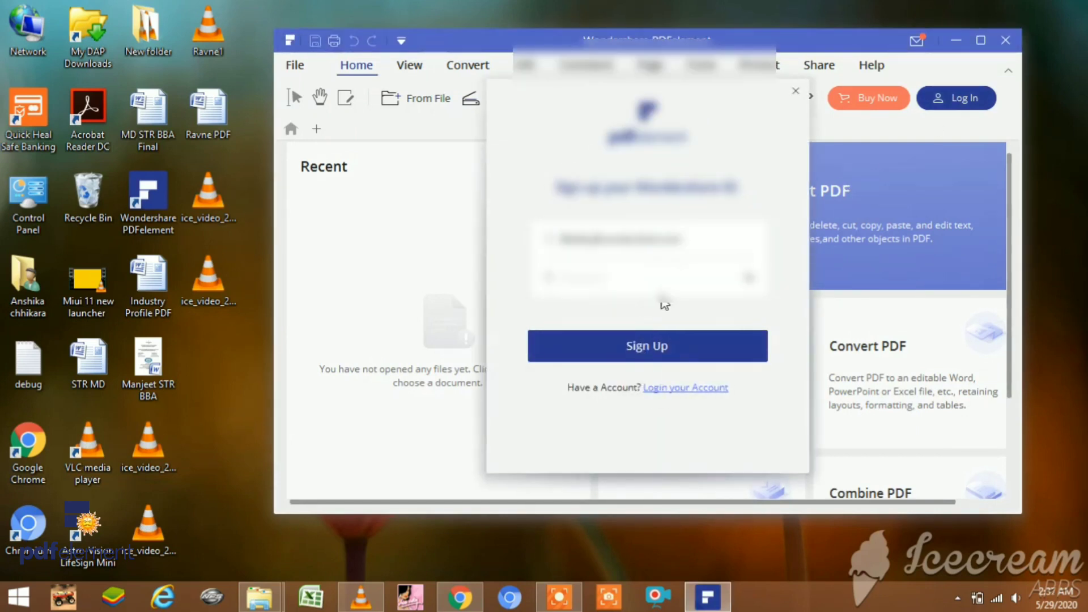
click(662, 389)
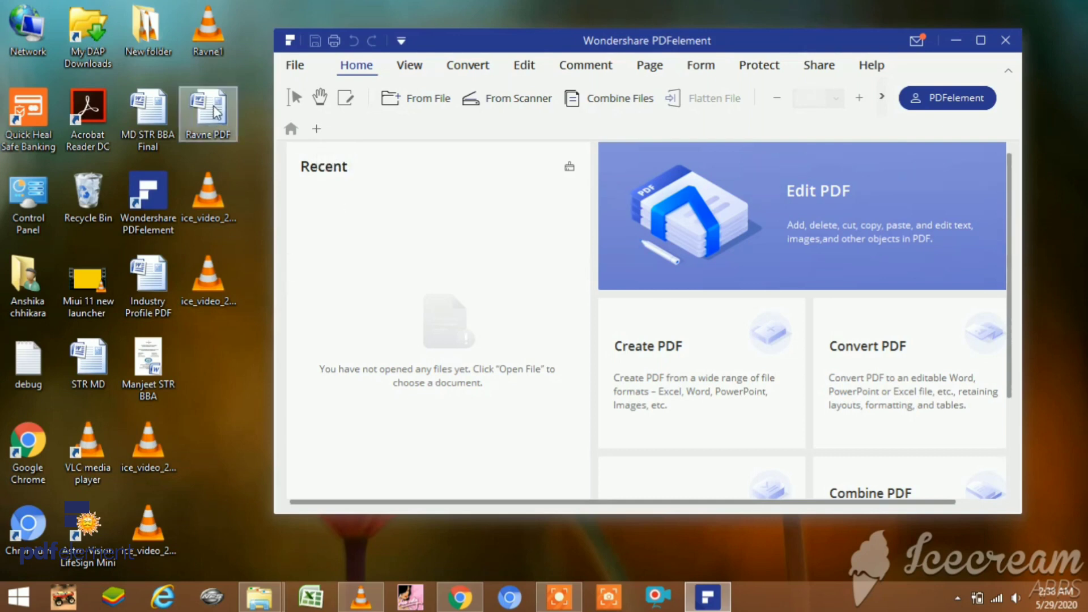
Drag Ravne PDF.pdf into PDFelement, maximize the window, and zoom to 100%
drag(215, 112, 381, 228)
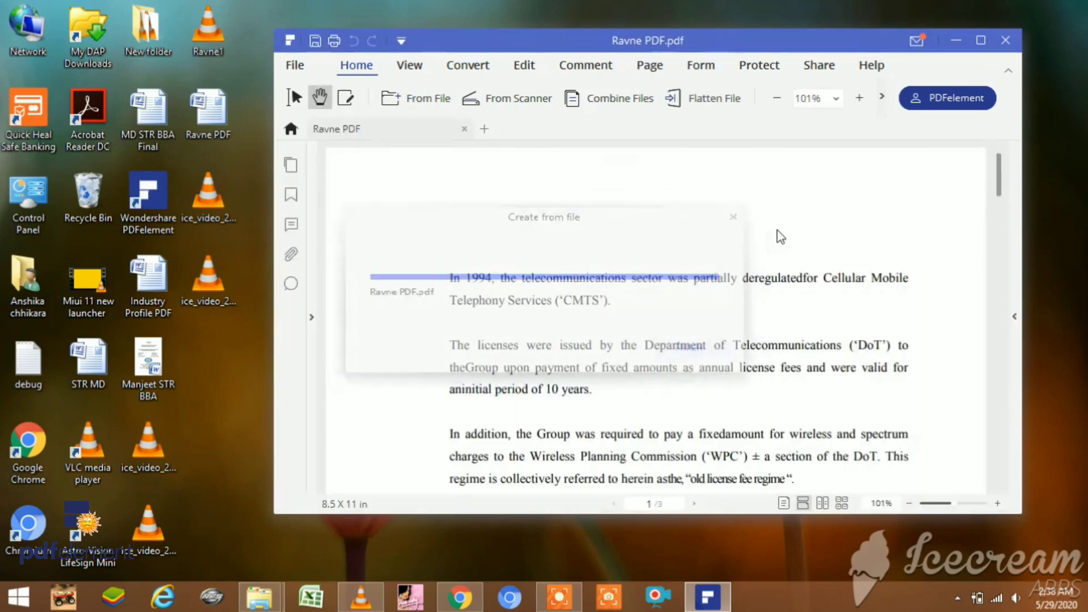
click(981, 41)
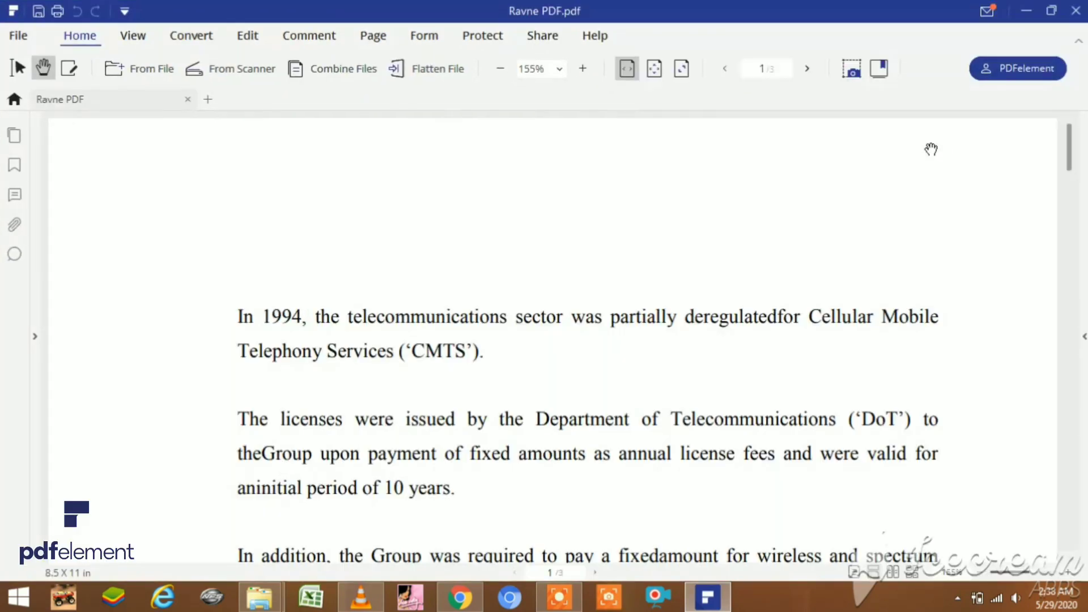
click(500, 69)
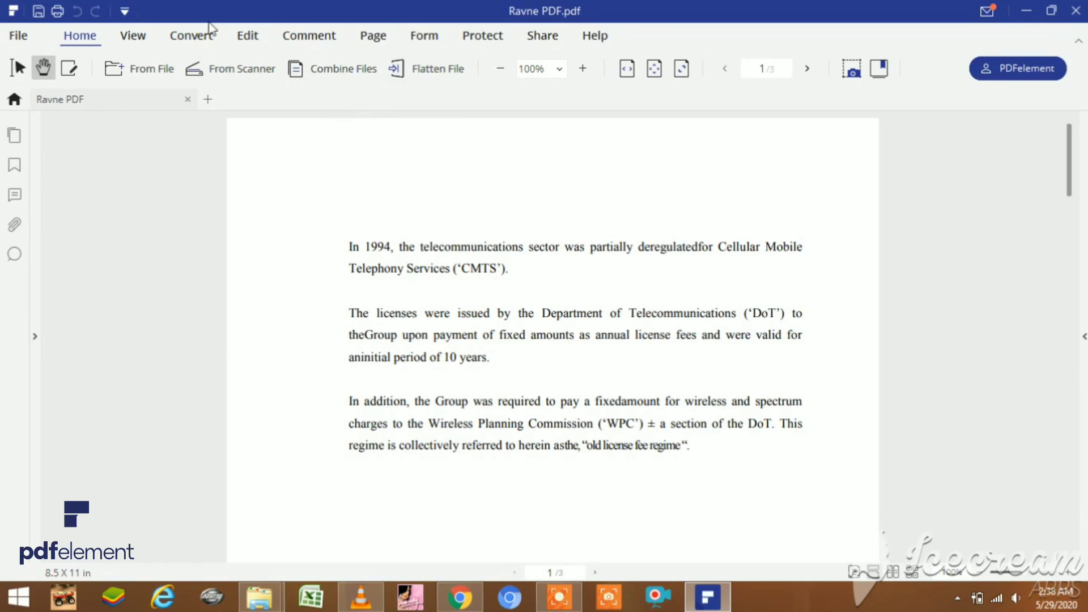
From the Edit tab, turn on text editing in Paragraph Mode
click(142, 36)
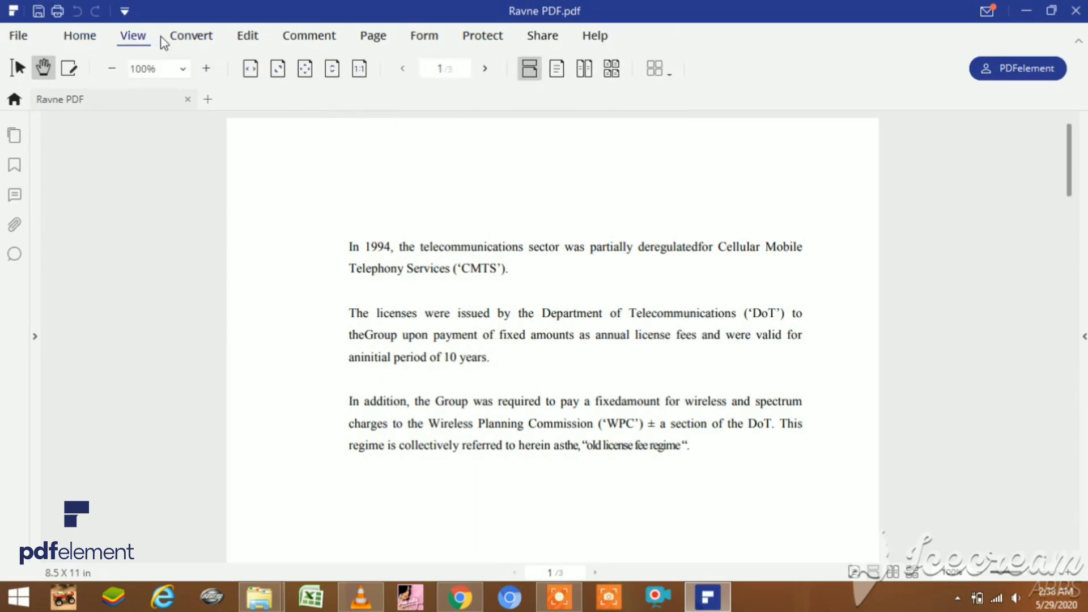
click(249, 38)
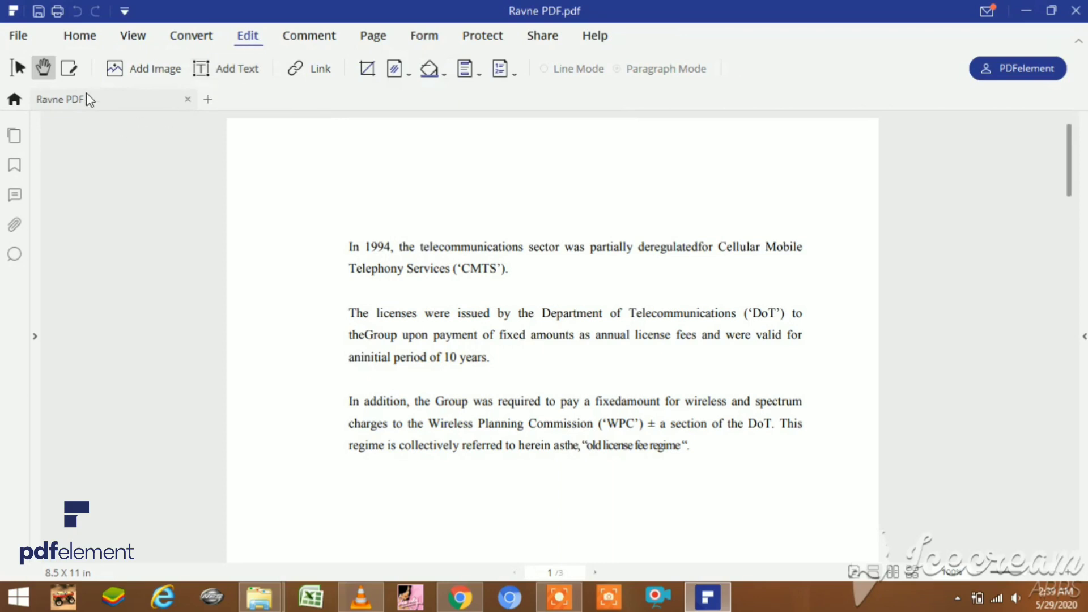
click(72, 78)
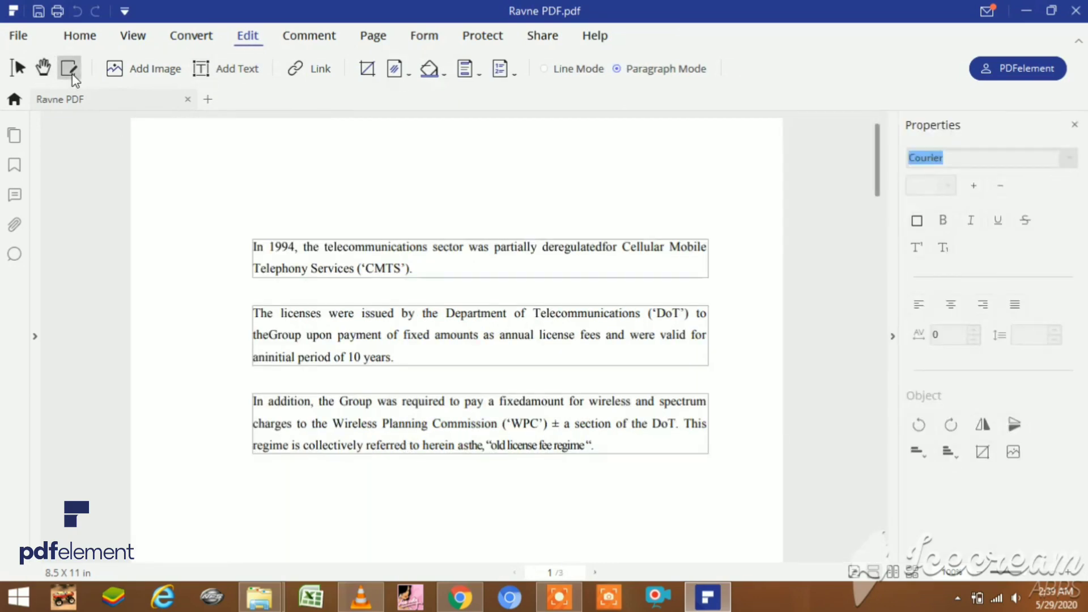
In the first paragraph, type 'uhdkuhukdhukwwdudg ravne is a biykhhhooiyiu' before the word 'sector'
click(533, 267)
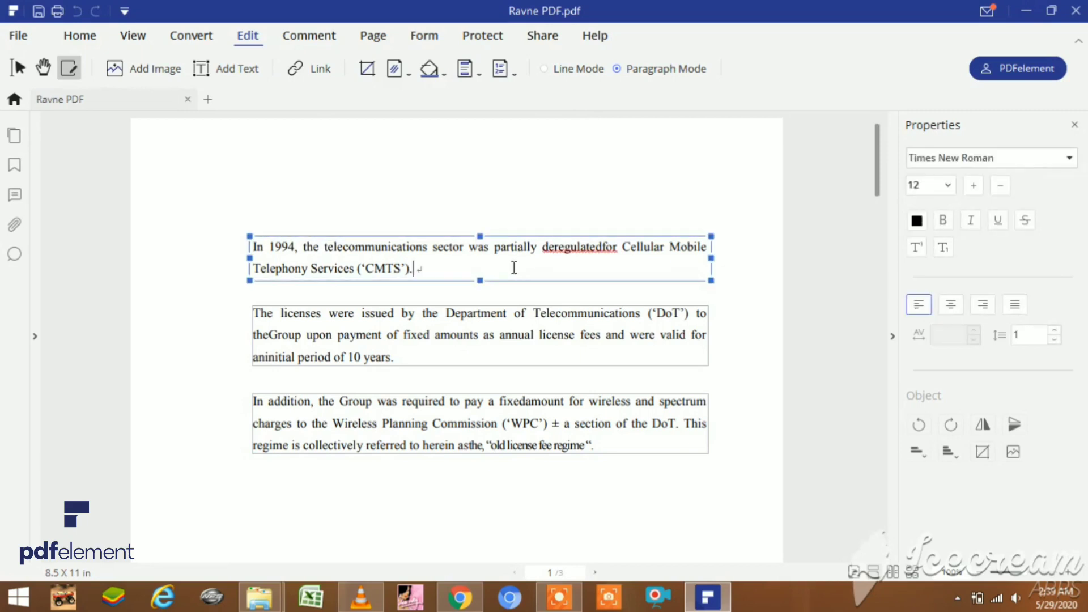
click(434, 248)
text(uhdkuhukdhuk)
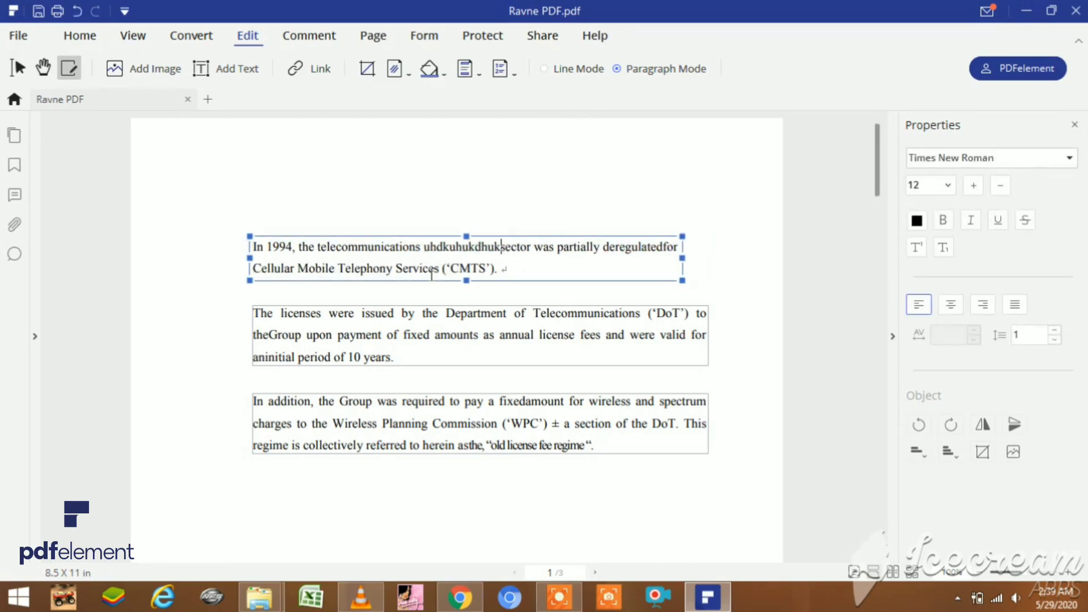
text(wwdudg ravne)
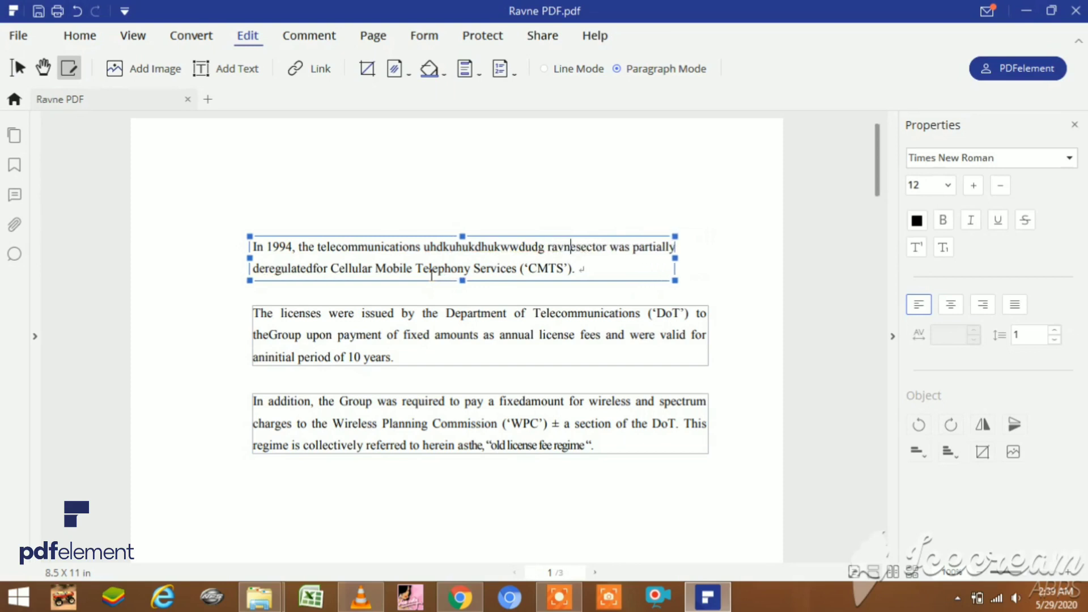
text( is a biyk)
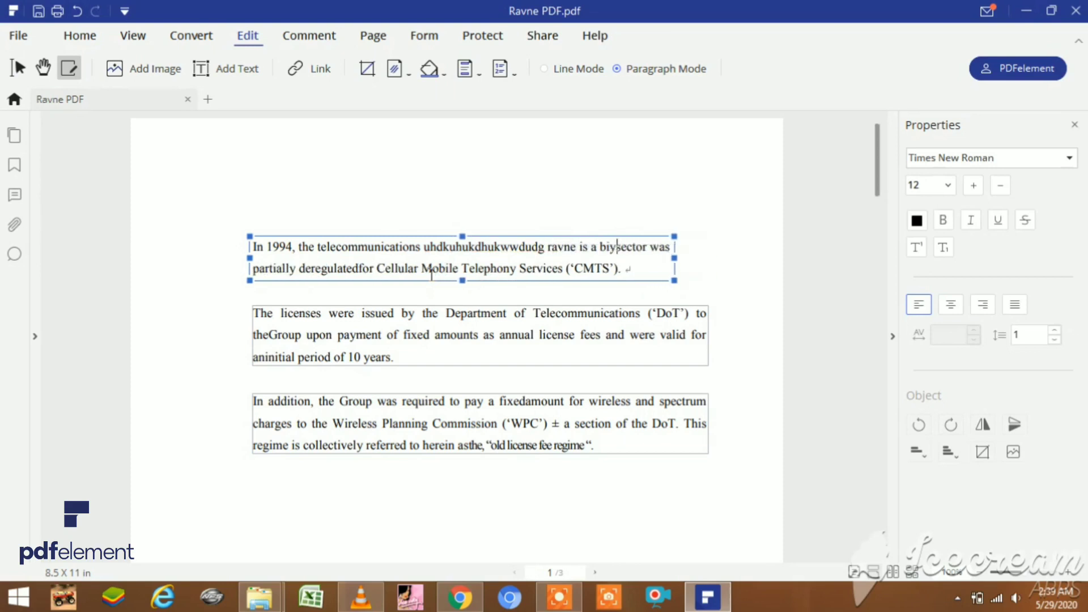
text(hhhooiyiu)
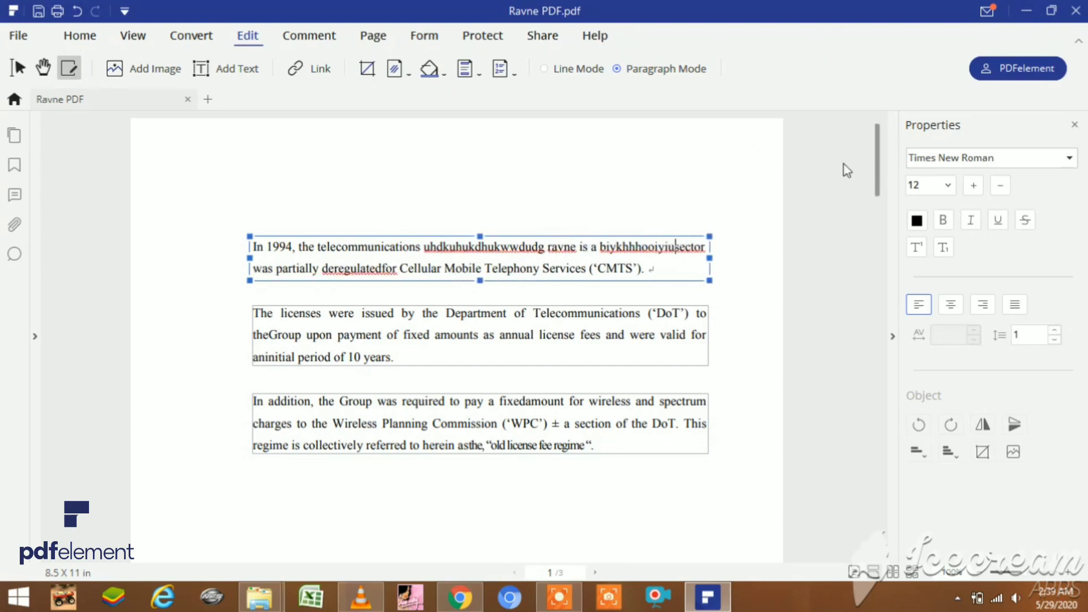
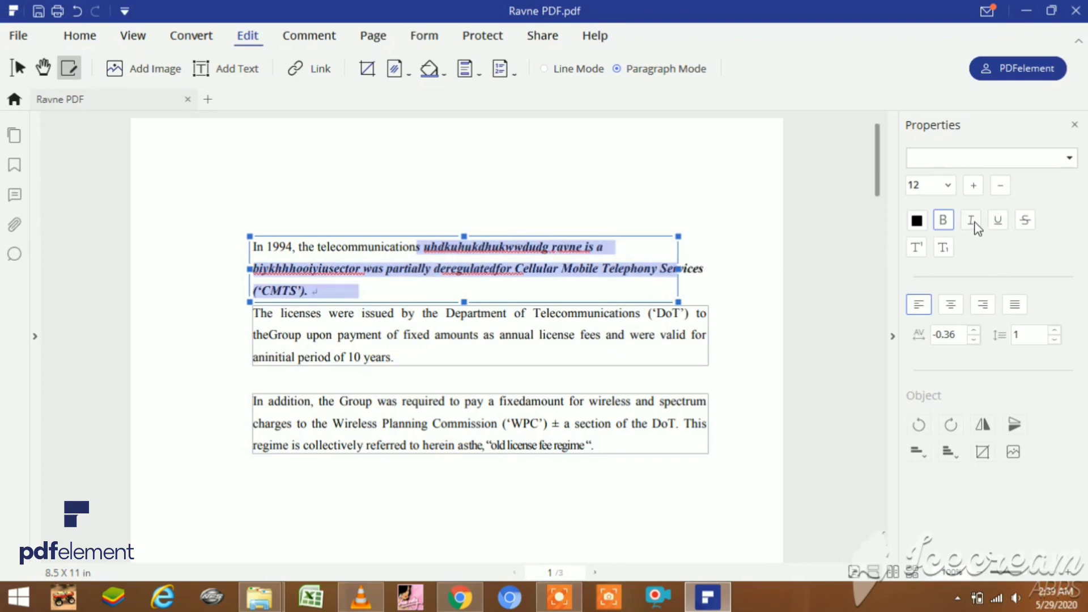
Toggle underline on, then clear the bold and underline from the first paragraph's styled text
click(999, 221)
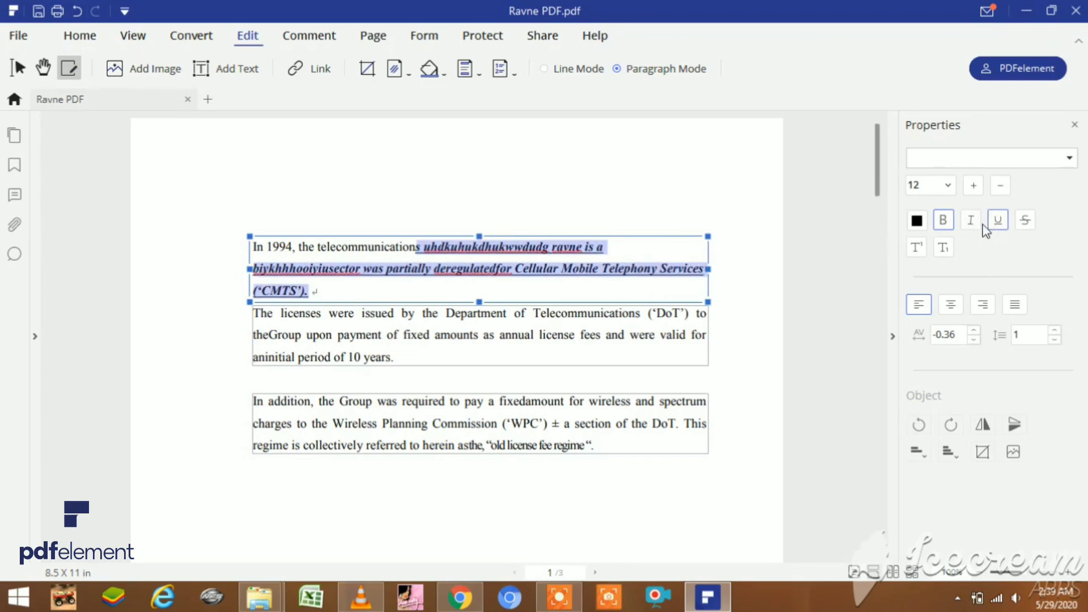
click(944, 222)
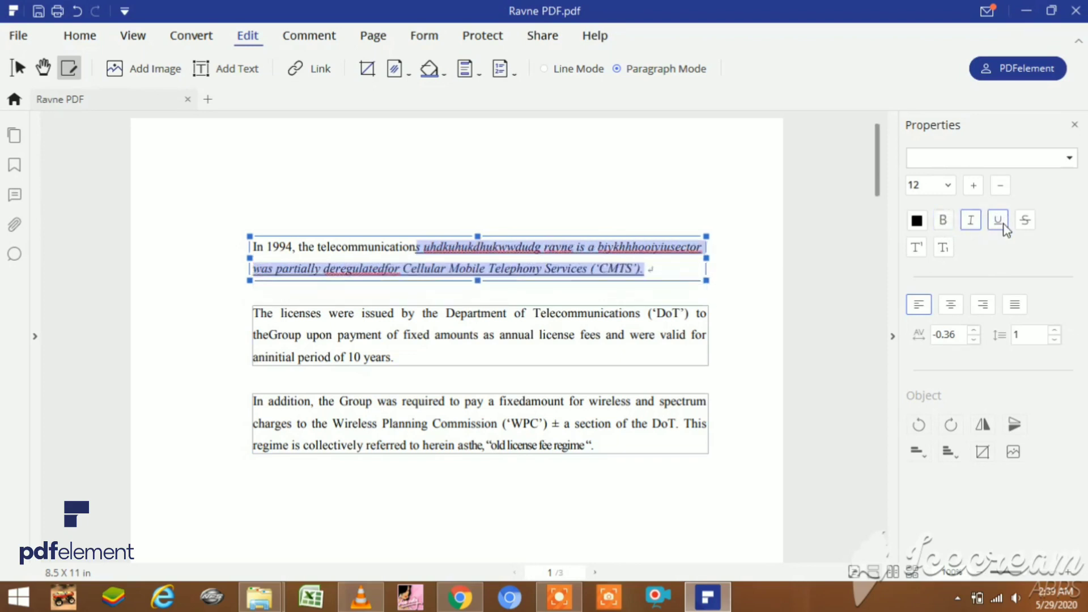
click(1001, 222)
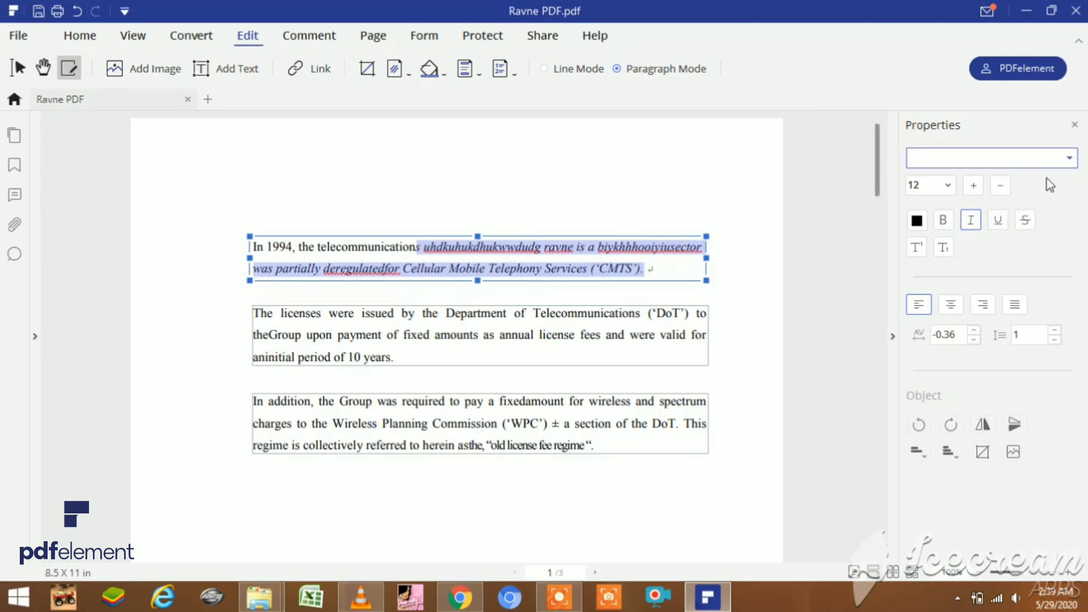
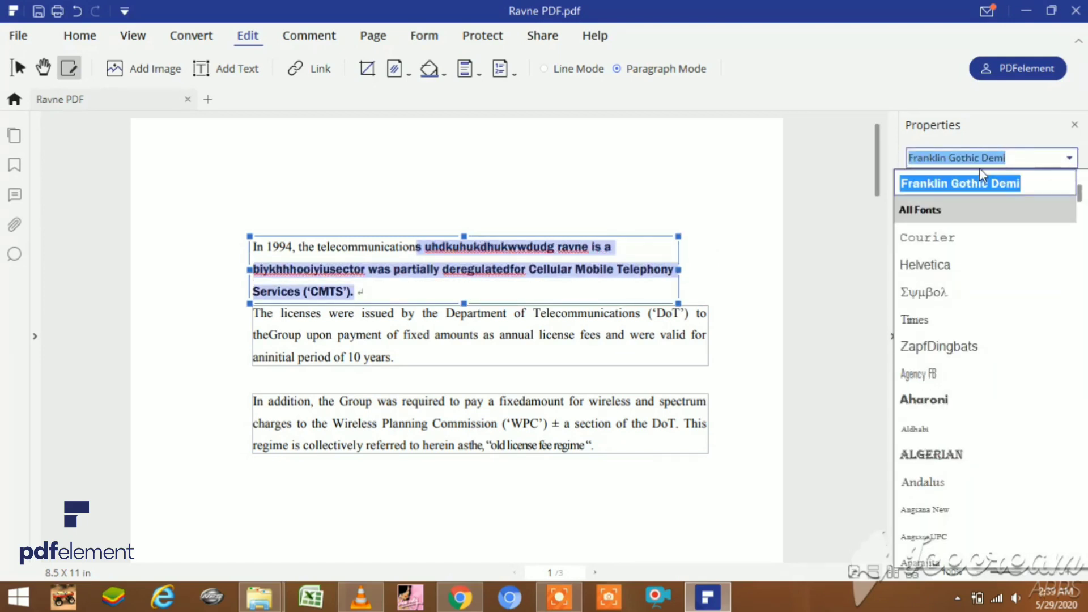
Set the selected text's font to Times New Roman
text(times New Roman)
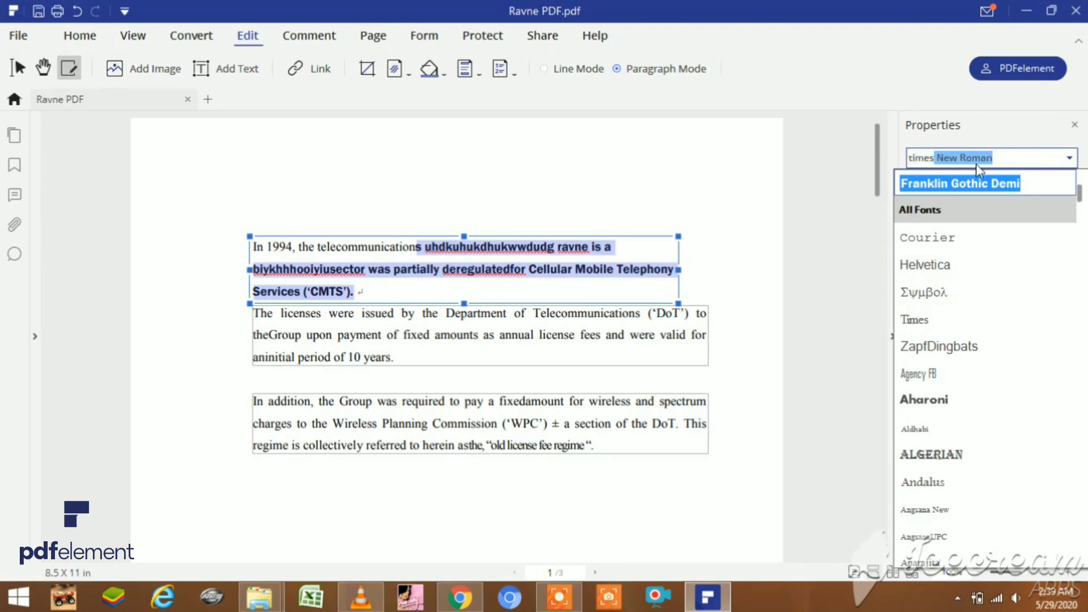
click(980, 159)
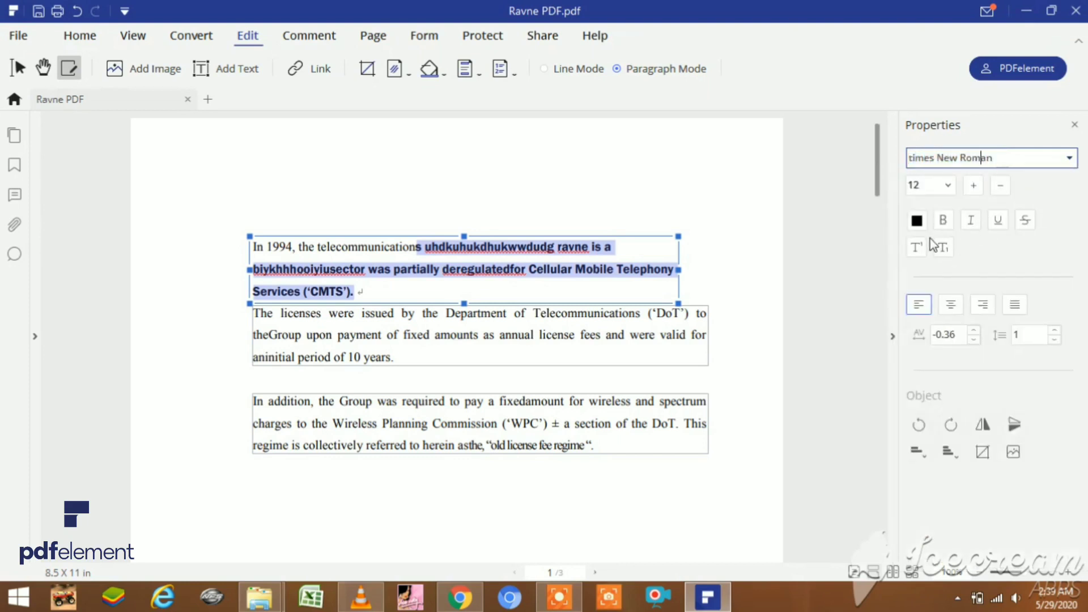
click(917, 220)
Change the text colour to red, after briefly trying light blue
click(917, 220)
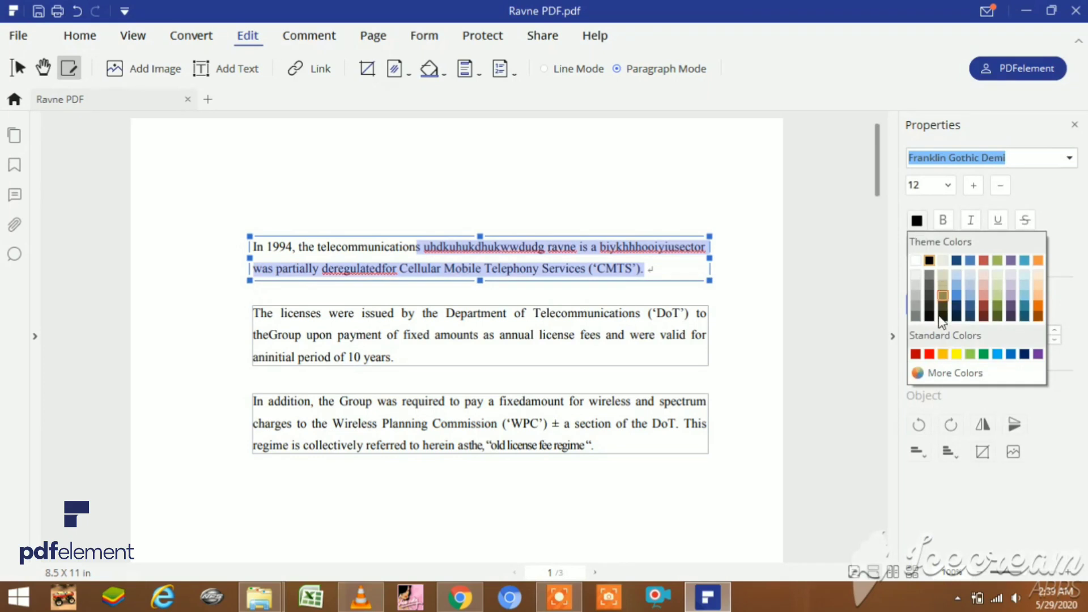
click(995, 357)
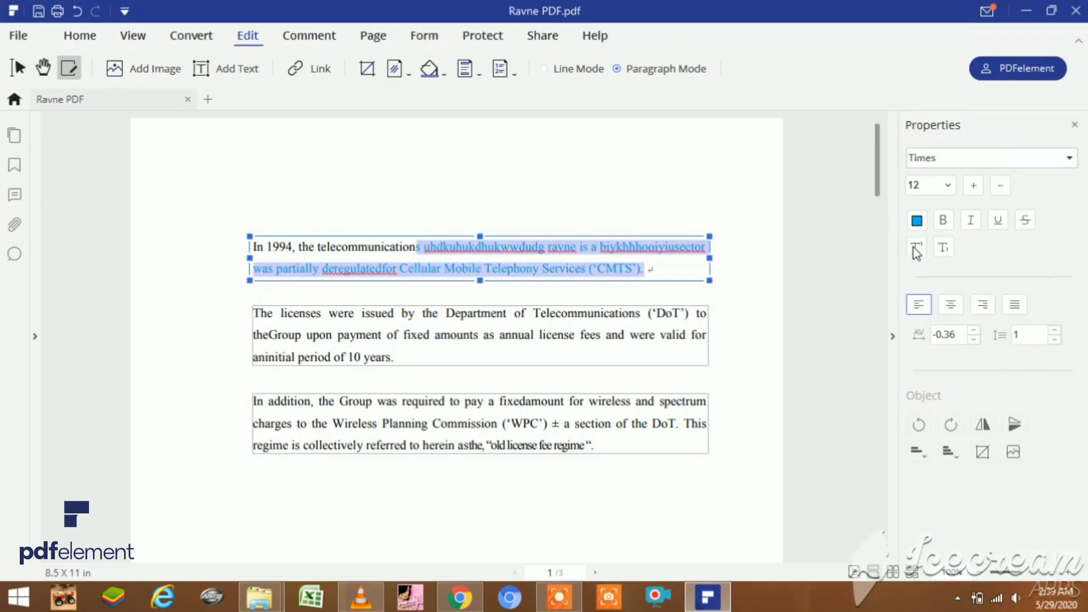
click(917, 221)
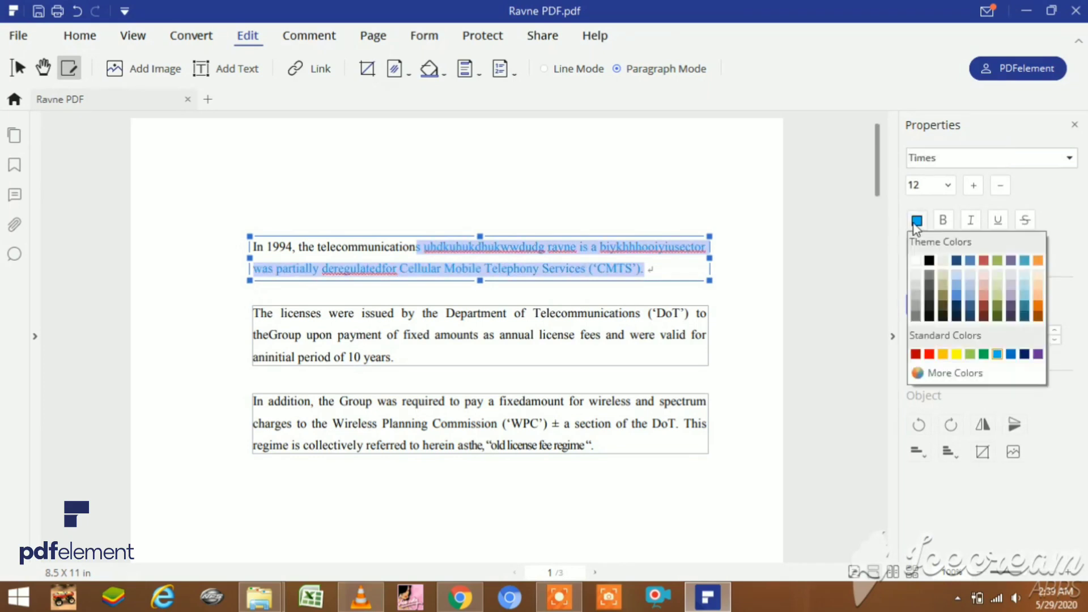
click(916, 354)
click(782, 326)
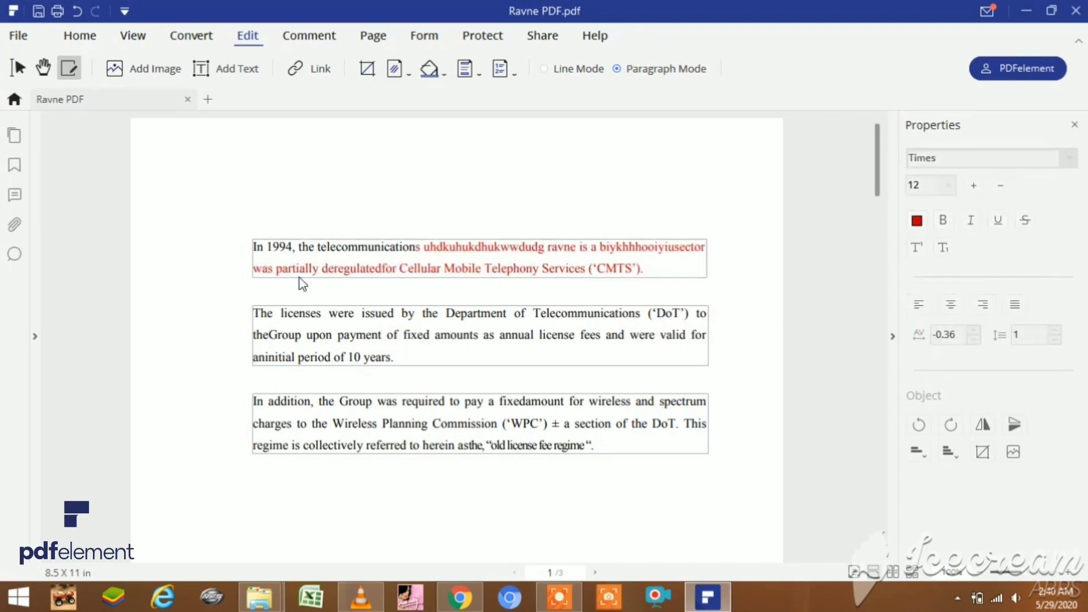
click(300, 248)
Select the first paragraph and set its alignment to Justify
drag(299, 247, 640, 268)
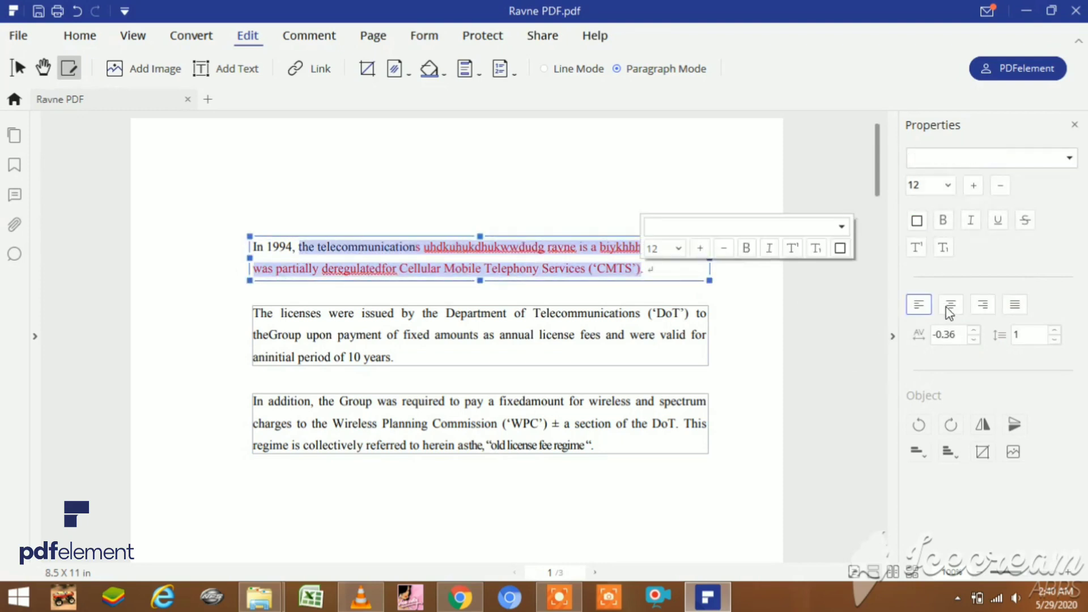
click(948, 308)
click(983, 306)
click(1015, 307)
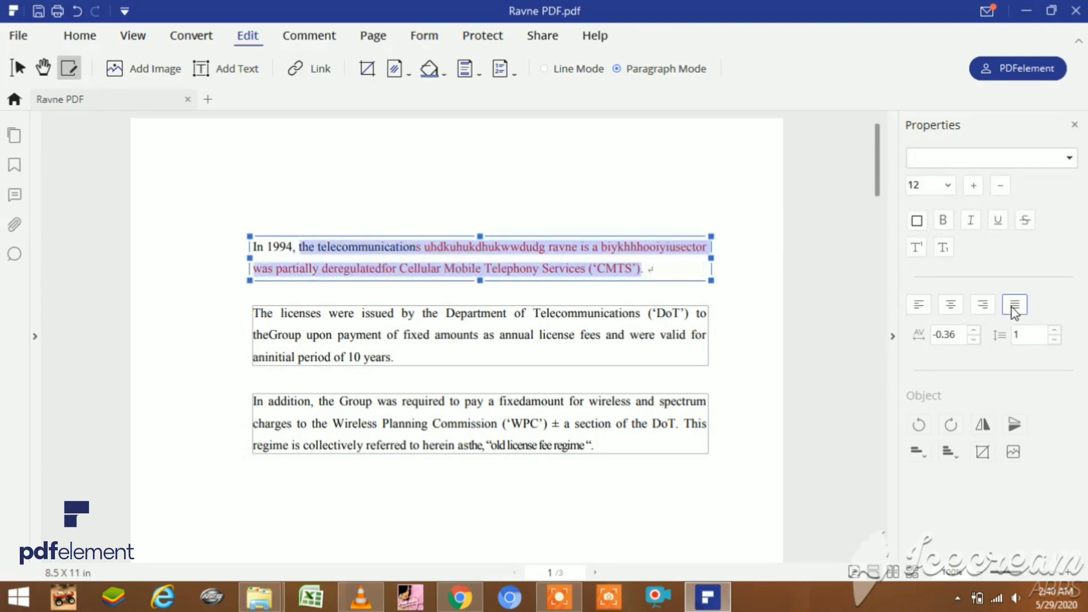
Try underline and strikethrough on the paragraph, then remove both
click(997, 224)
click(1026, 223)
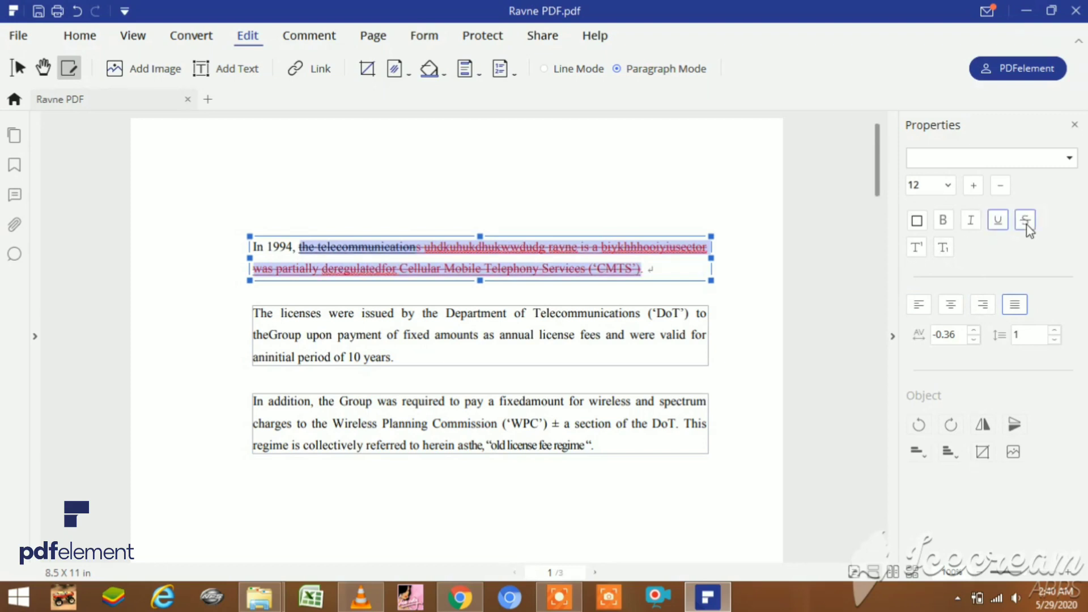
click(998, 220)
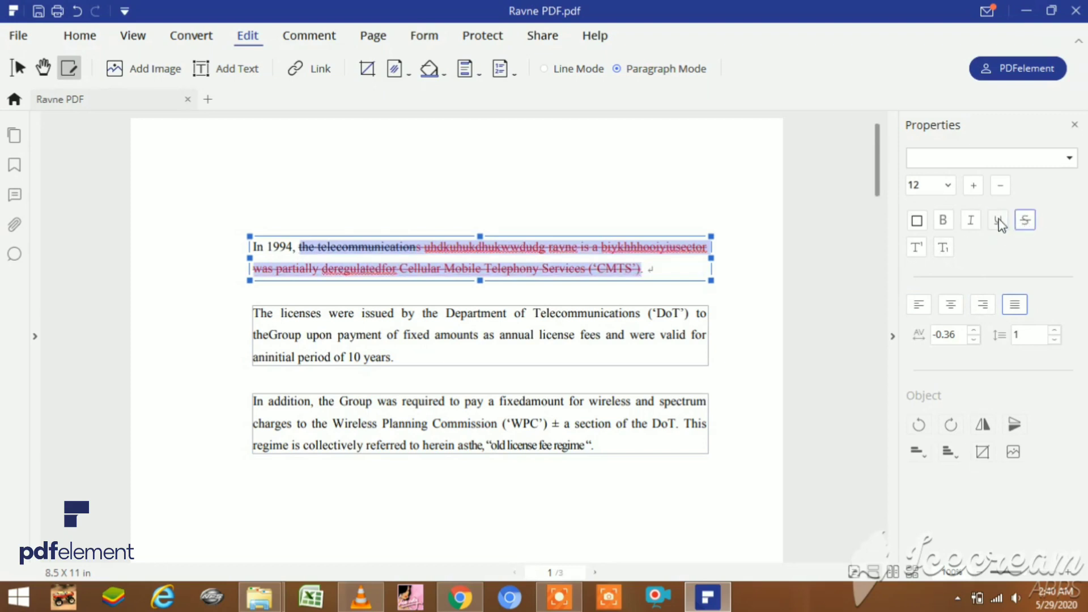
click(1026, 222)
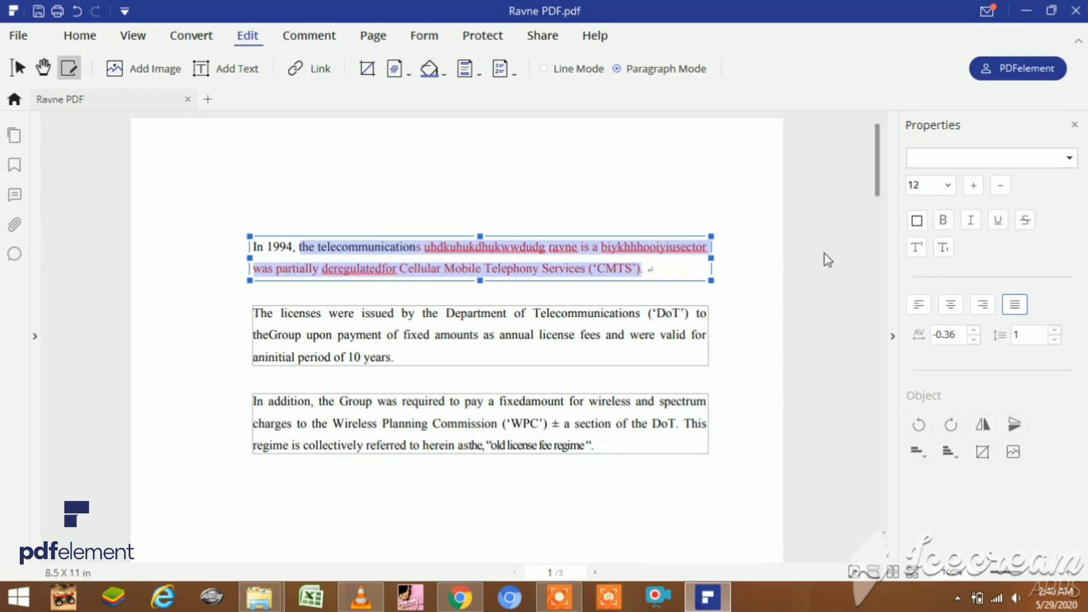
click(775, 287)
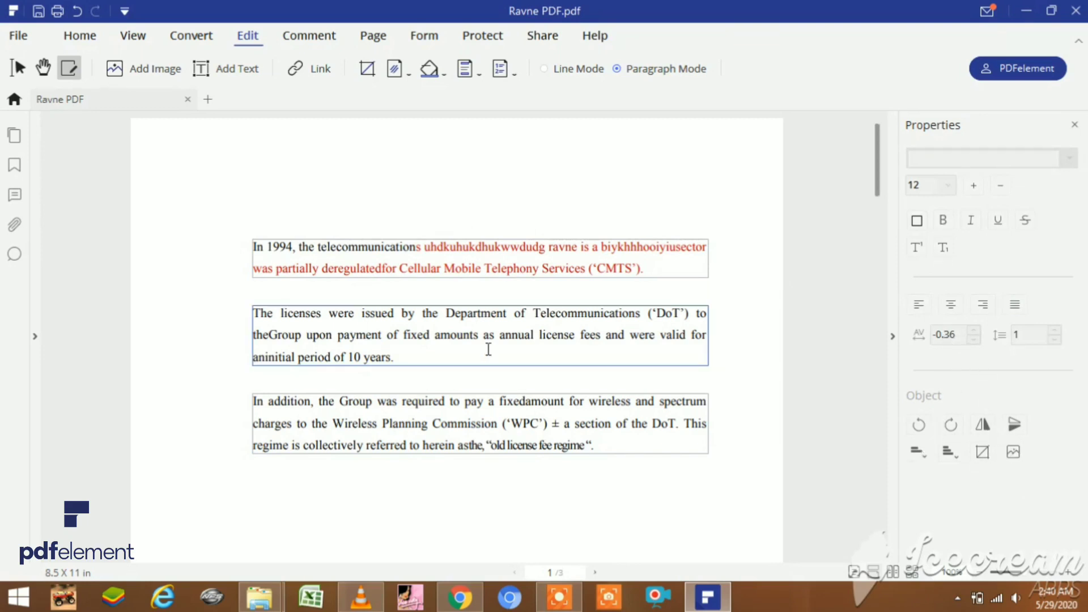
Insert the star picture into the page
click(156, 72)
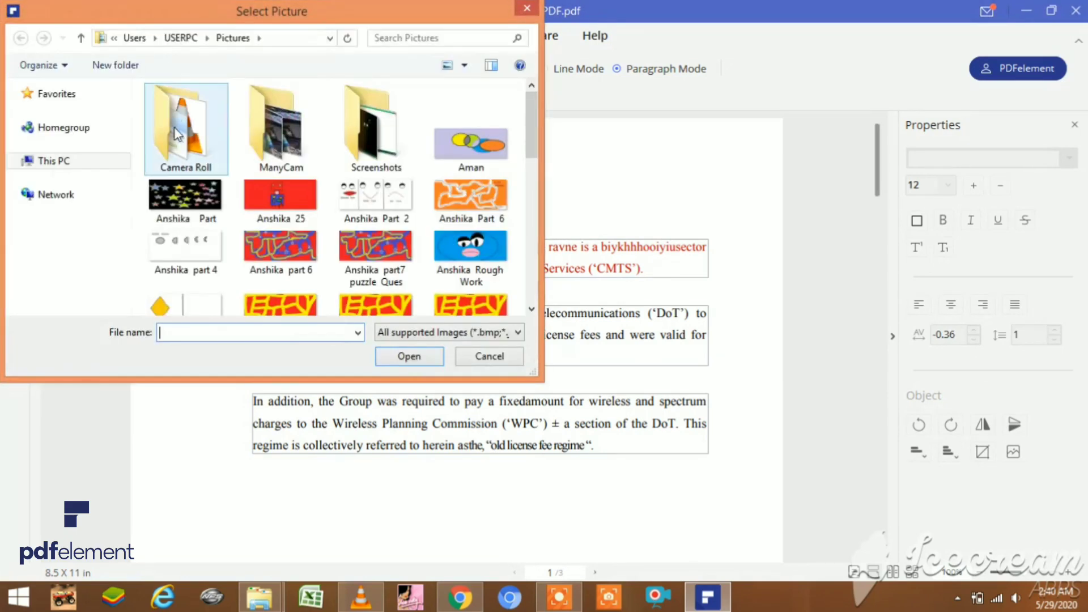
click(219, 210)
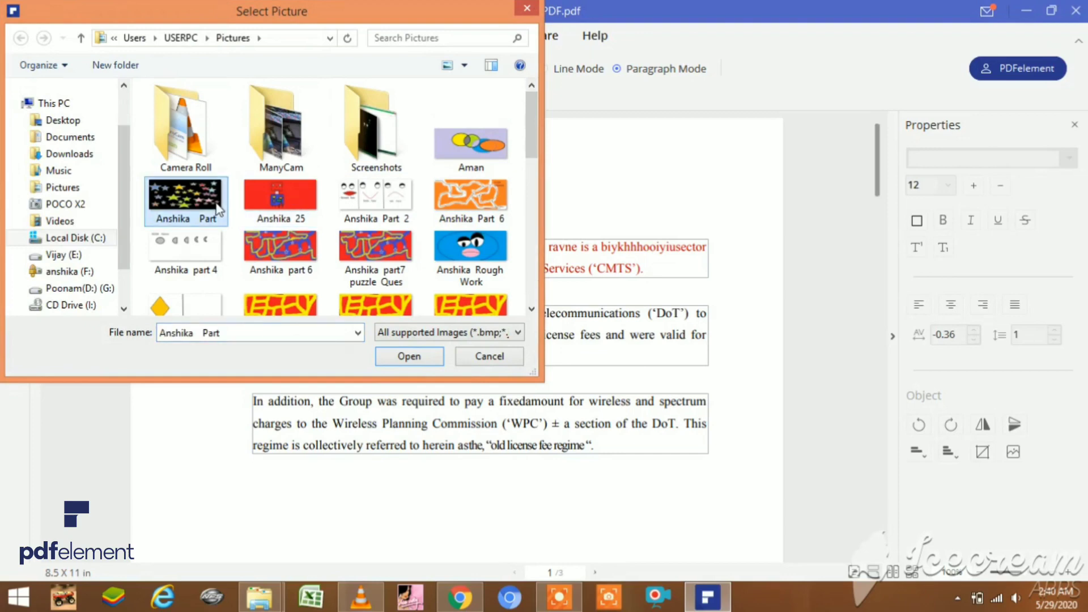
click(410, 357)
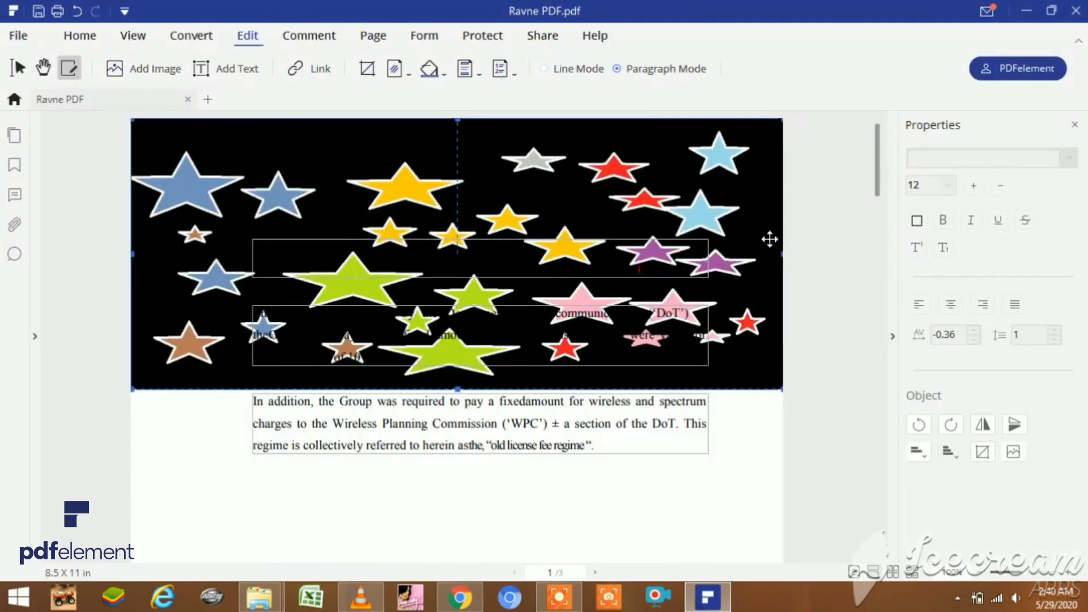
Resize the star image and position it just below the third paragraph
drag(783, 255, 290, 254)
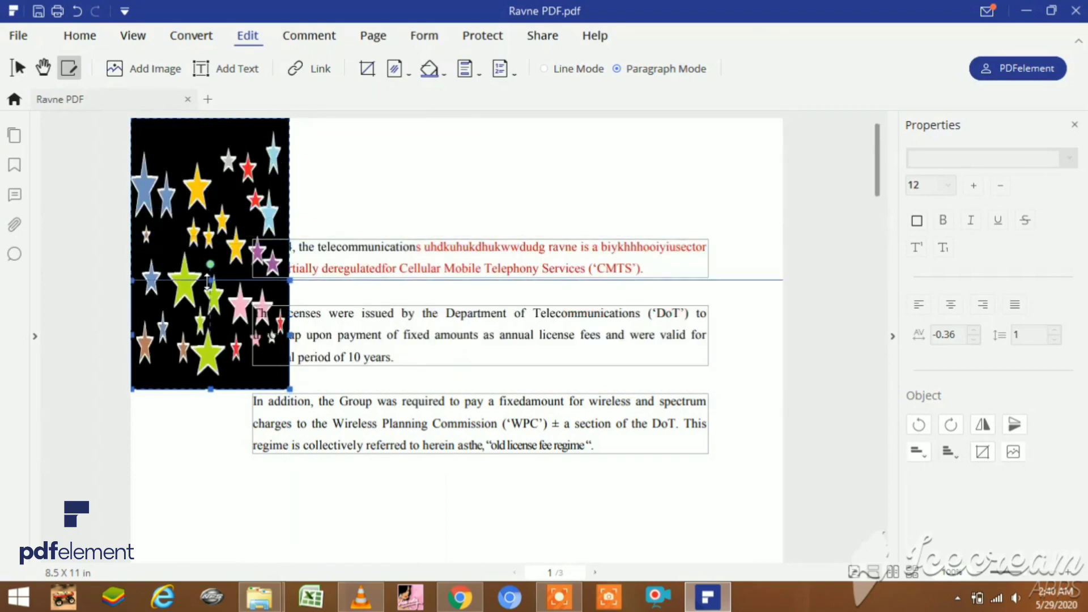
drag(211, 146, 210, 290)
drag(289, 339, 384, 339)
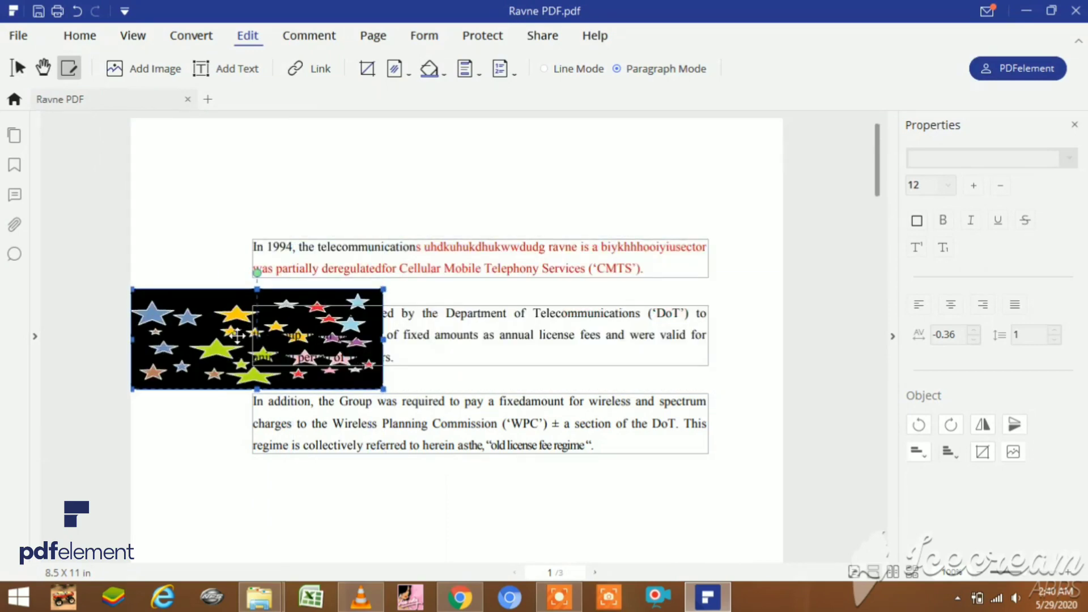
drag(235, 335, 454, 533)
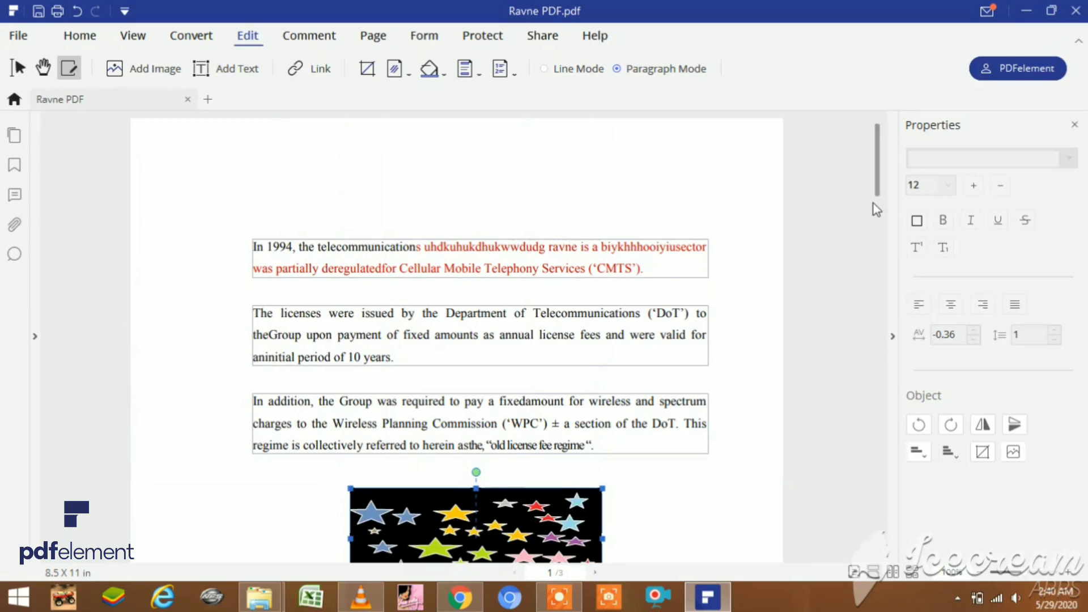
drag(878, 191, 883, 209)
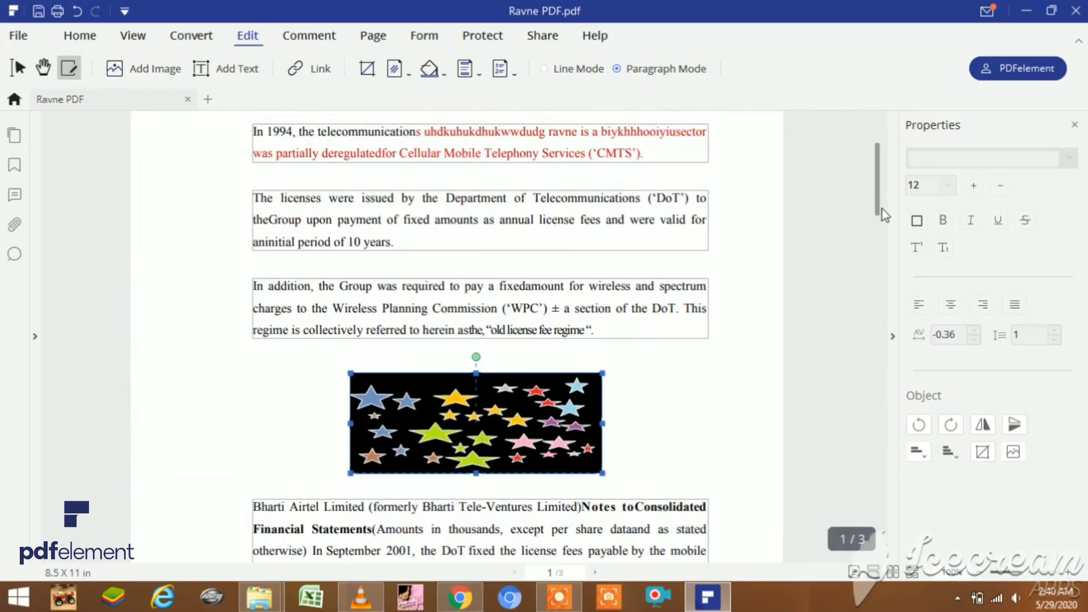
drag(566, 400, 568, 384)
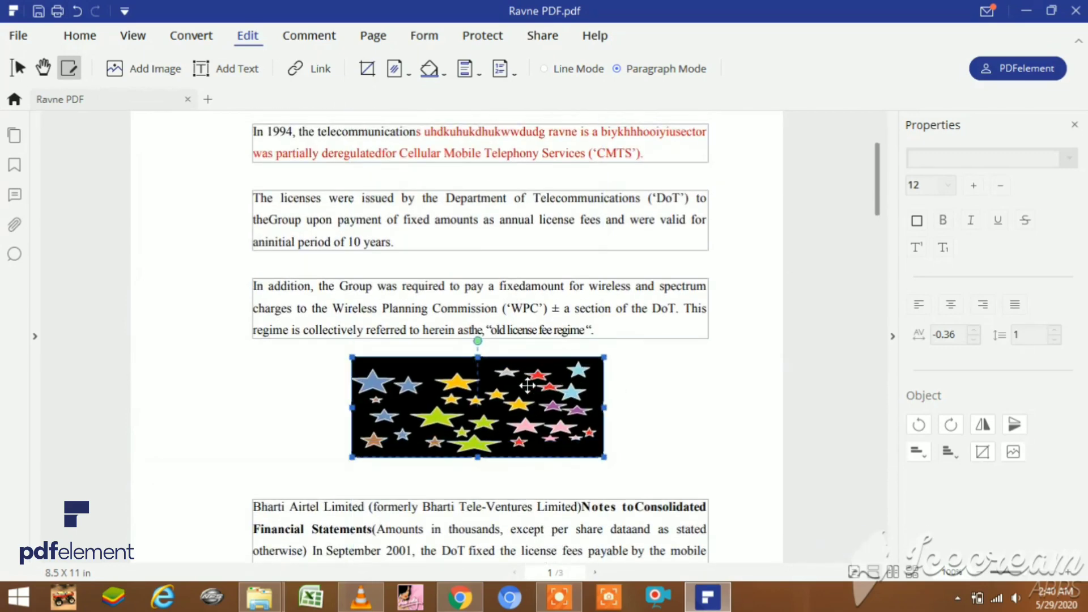
mouse_move(477, 356)
mouse_down()
mouse_move(478, 343)
mouse_move(475, 356)
mouse_up()
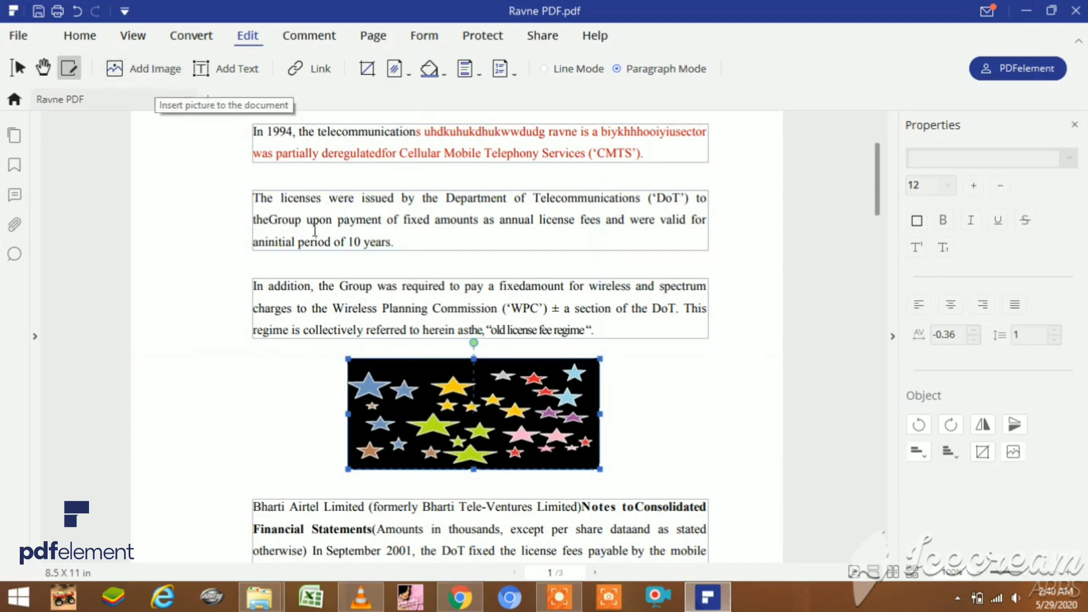
Add a text box over the star image containing 'hukefugwe'
click(219, 71)
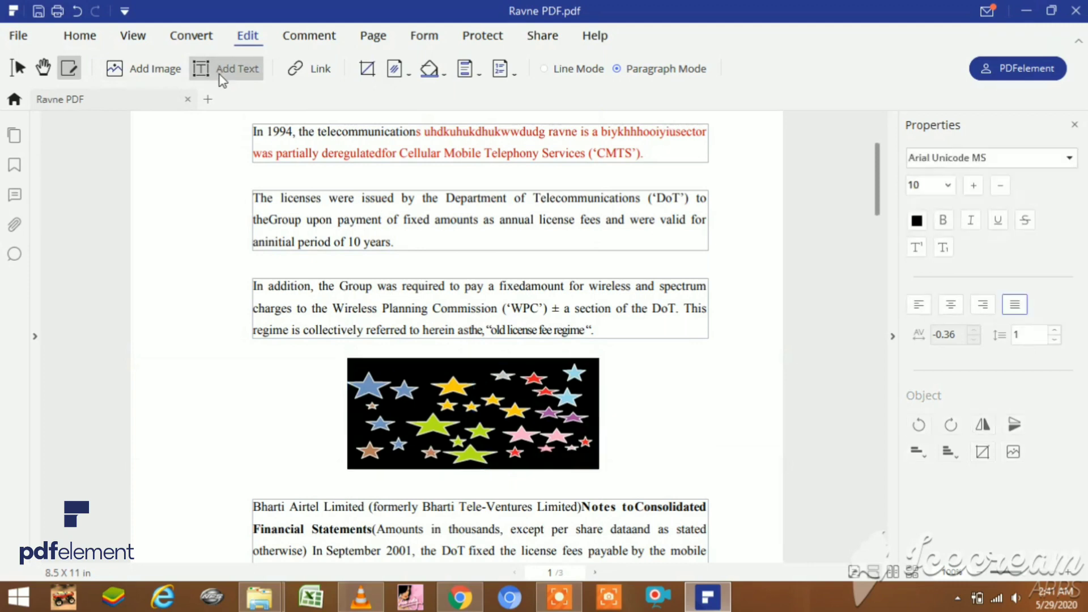
click(299, 409)
text(hukefugwe)
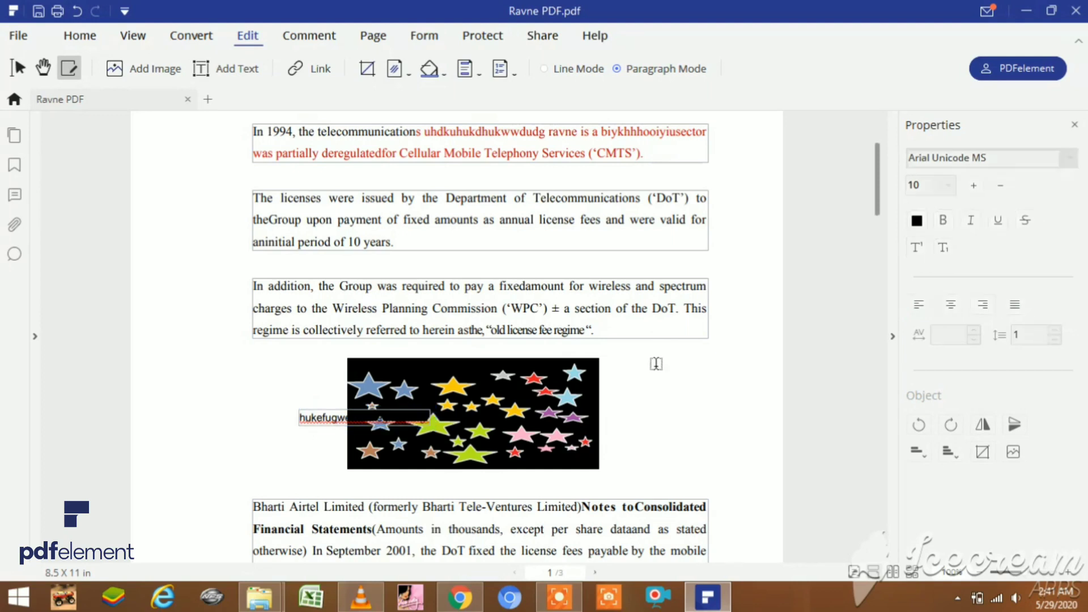
drag(652, 363, 756, 410)
Add a second text box right of the star image with random text, and select it all
click(226, 68)
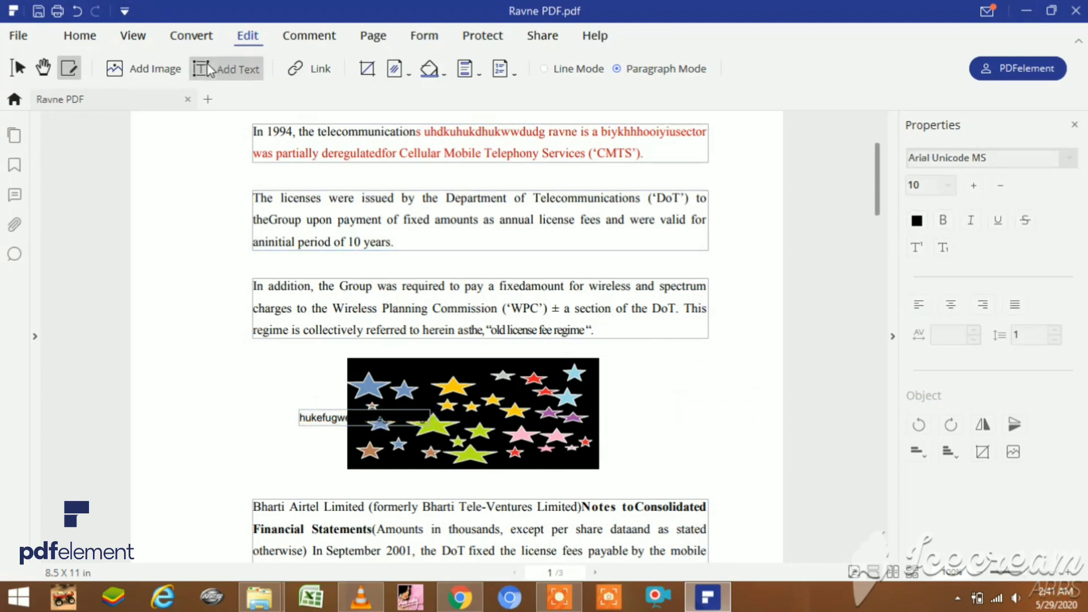
click(726, 425)
text(hfdiohiofhewiof)
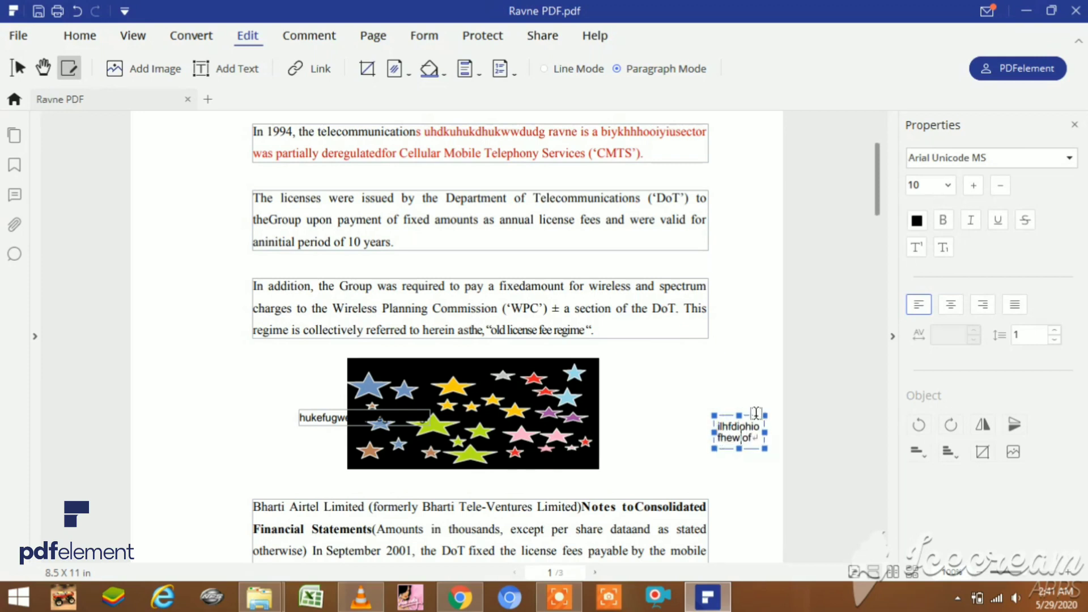
text(ioewhiofhieohfioh)
key(ctrl+a)
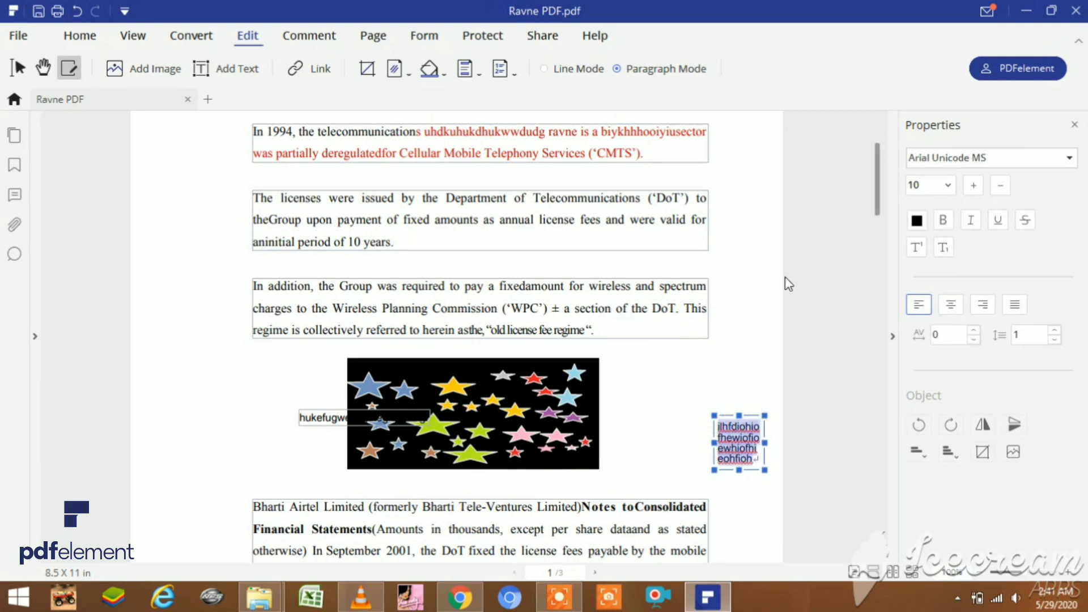
Colour the box's text green and set its font size to 20
click(948, 186)
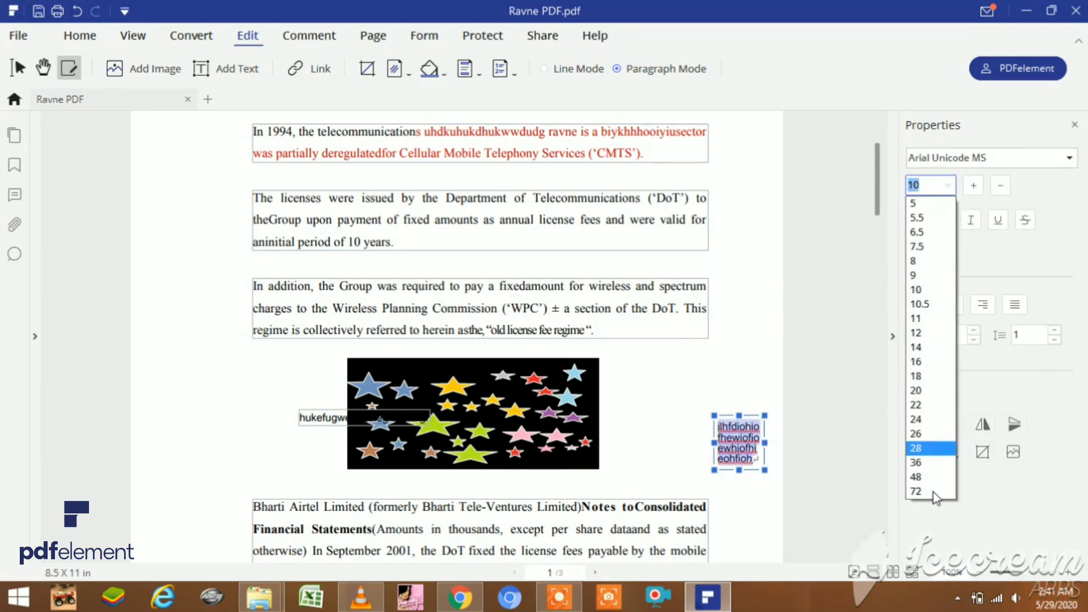
click(930, 434)
click(927, 185)
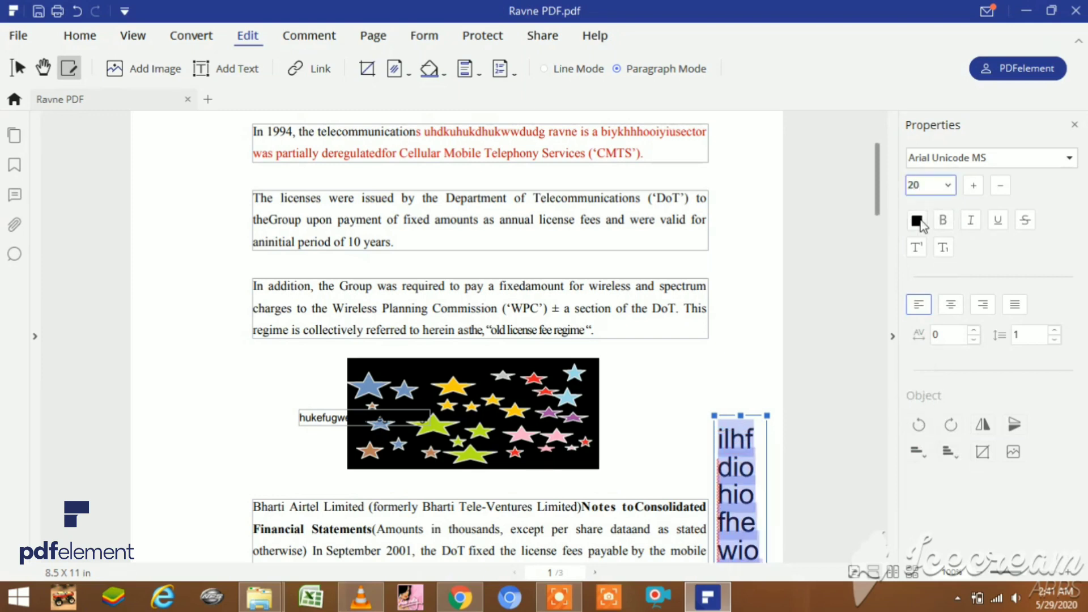
click(916, 221)
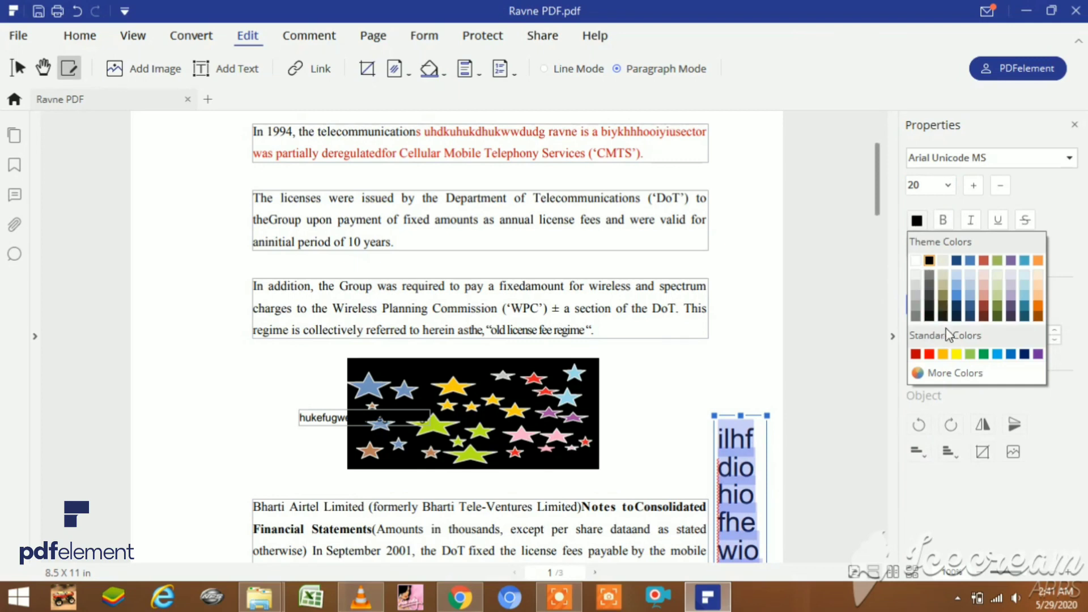
click(983, 351)
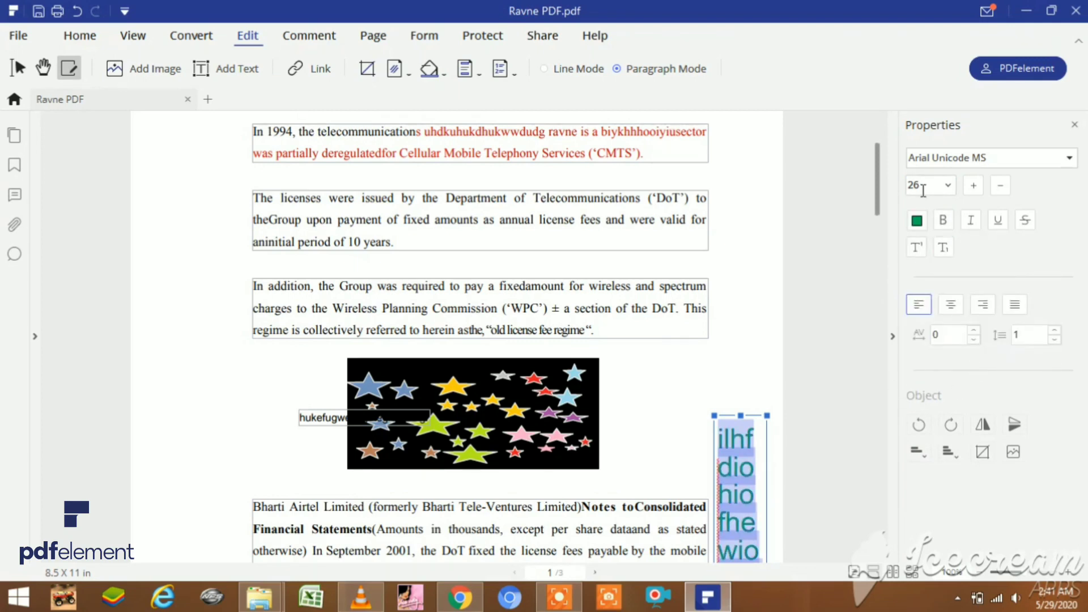
click(923, 187)
text(20)
key(Return)
click(761, 309)
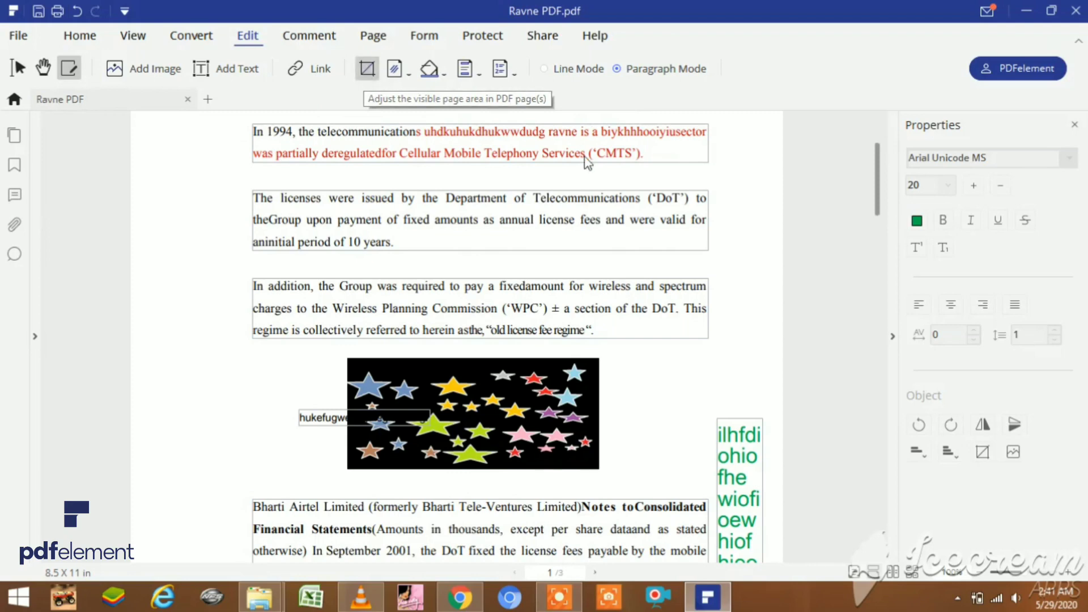
Try cropping page 1, then cancel to keep the full page
click(366, 69)
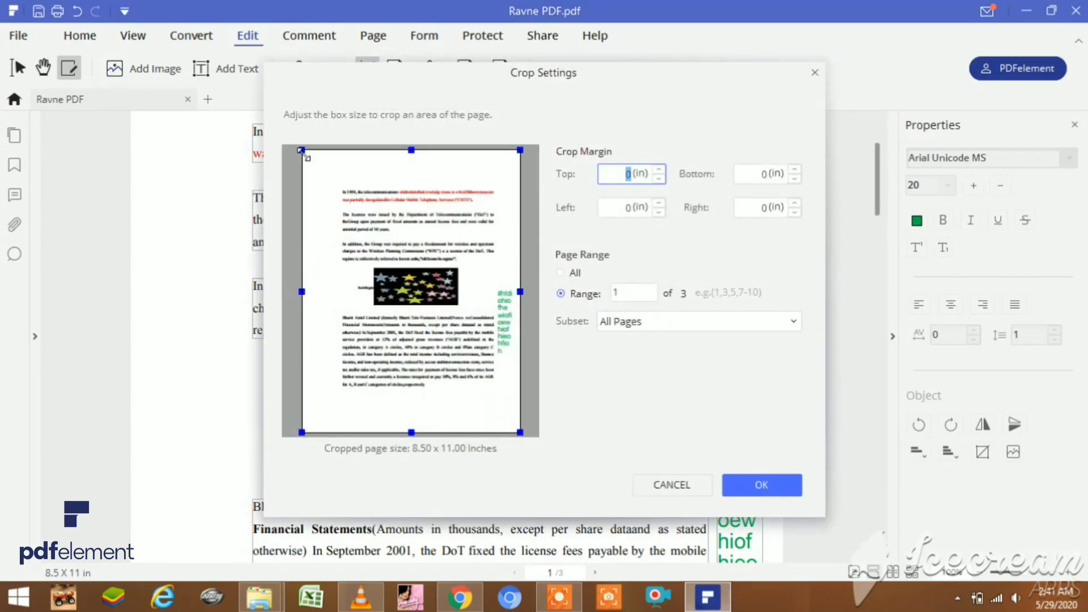
mouse_move(301, 150)
mouse_down()
mouse_move(324, 165)
mouse_move(304, 151)
mouse_up()
click(672, 485)
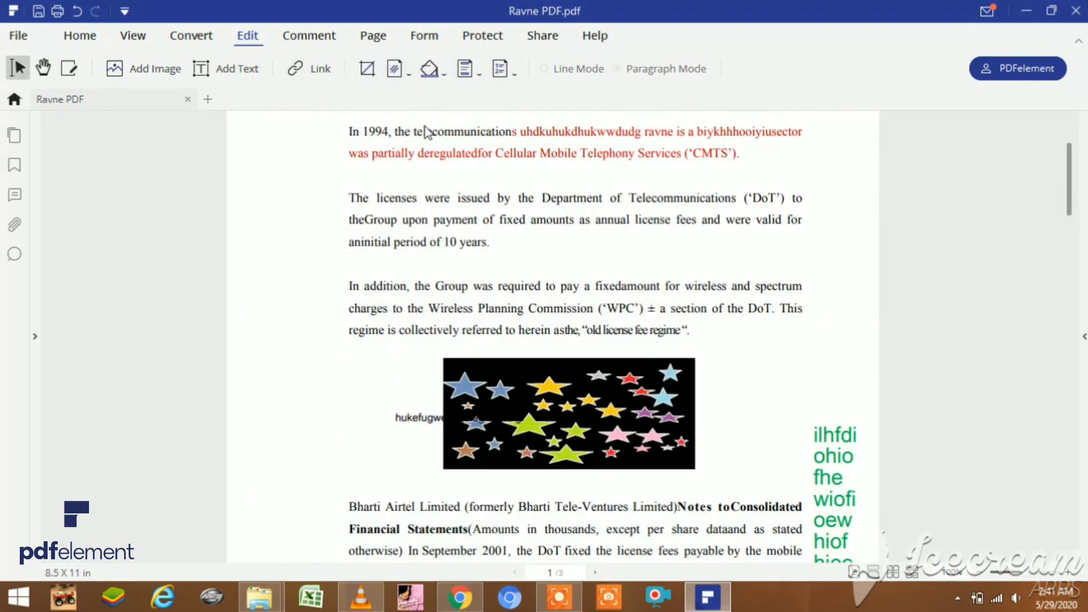
click(396, 68)
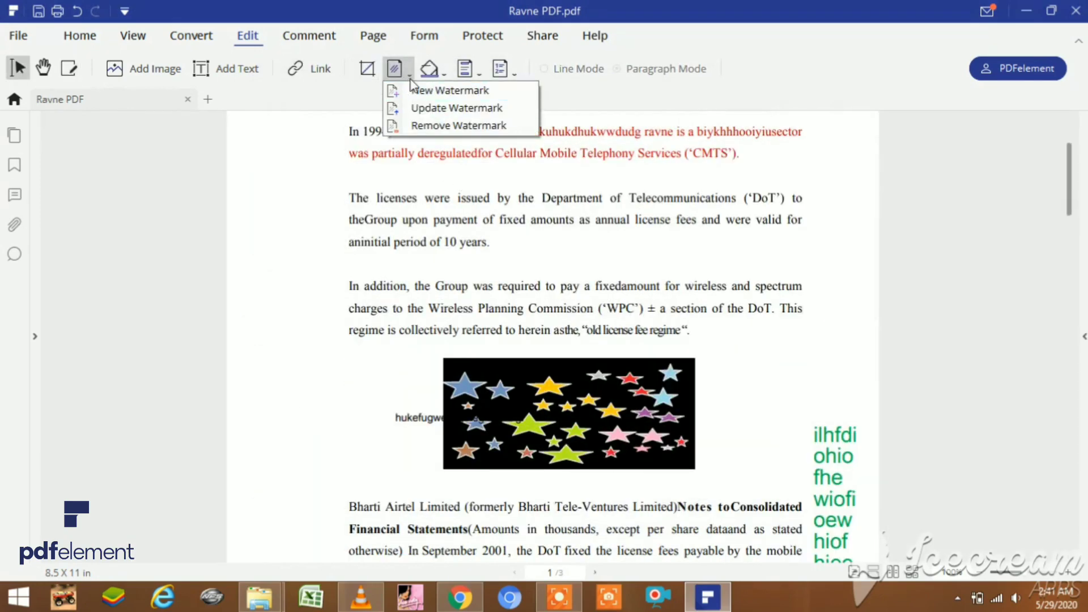
Start a new watermark reading 'Ravne', centred, at 65% opacity
click(414, 89)
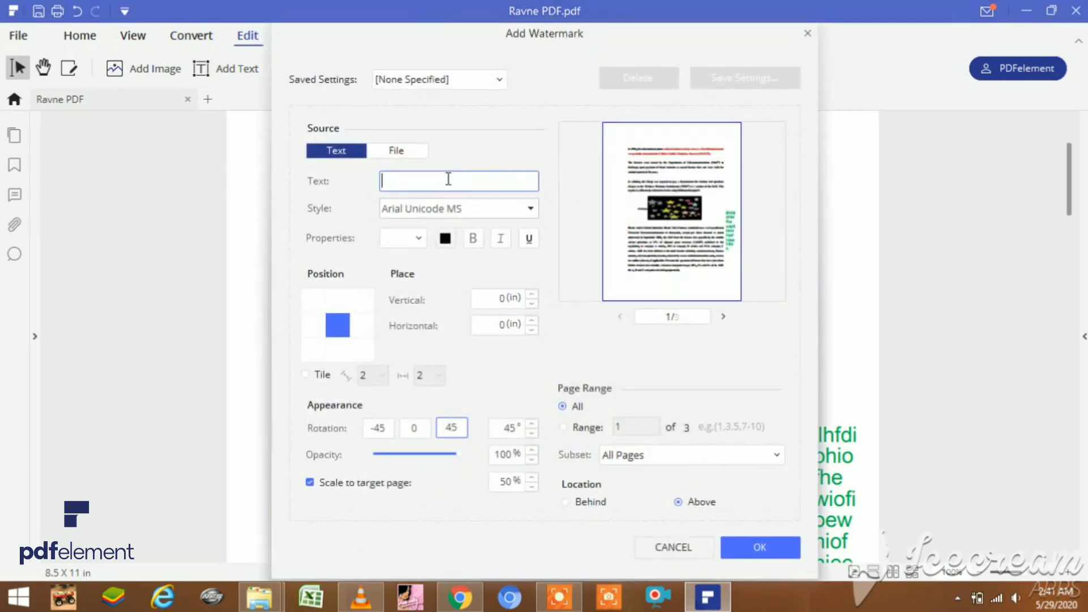
text(Ravne)
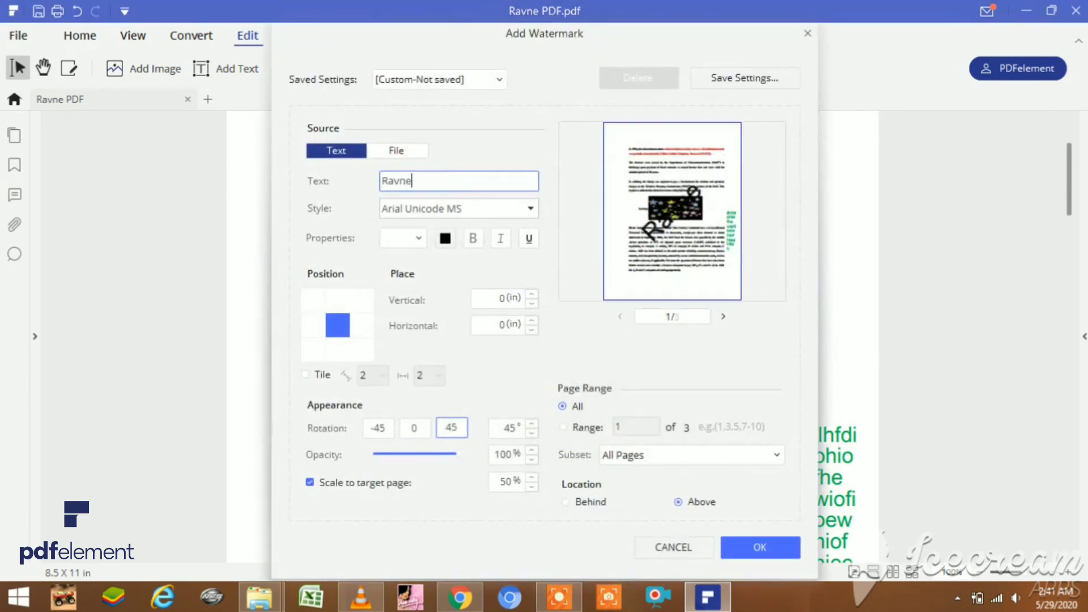
click(339, 328)
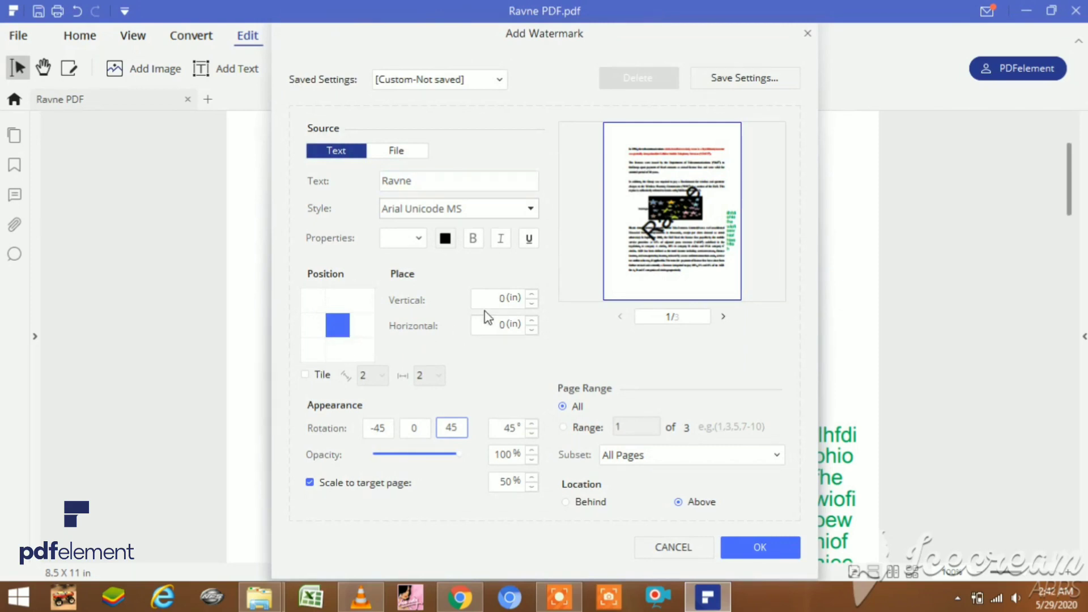
click(404, 455)
click(533, 450)
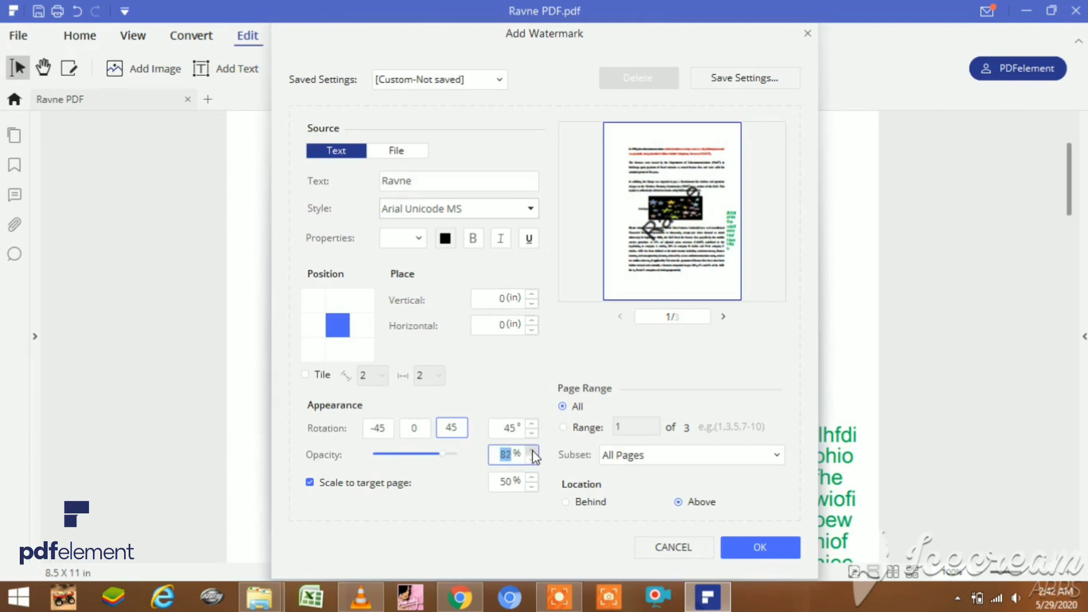
click(533, 459)
text(65)
click(332, 326)
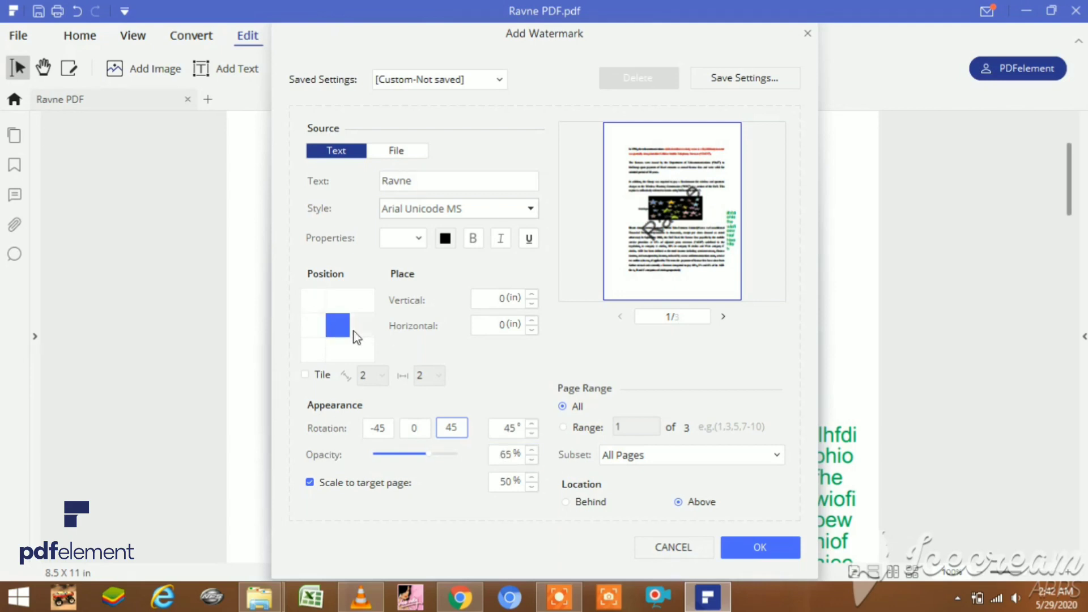
Make the Ravne watermark orange and apply it to the document
click(445, 239)
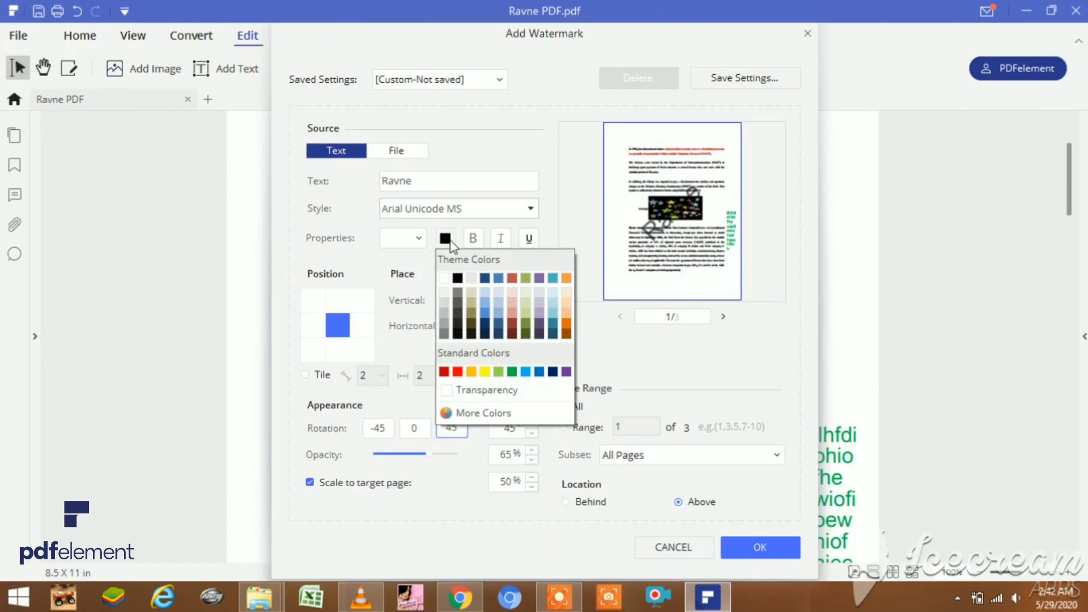
click(470, 372)
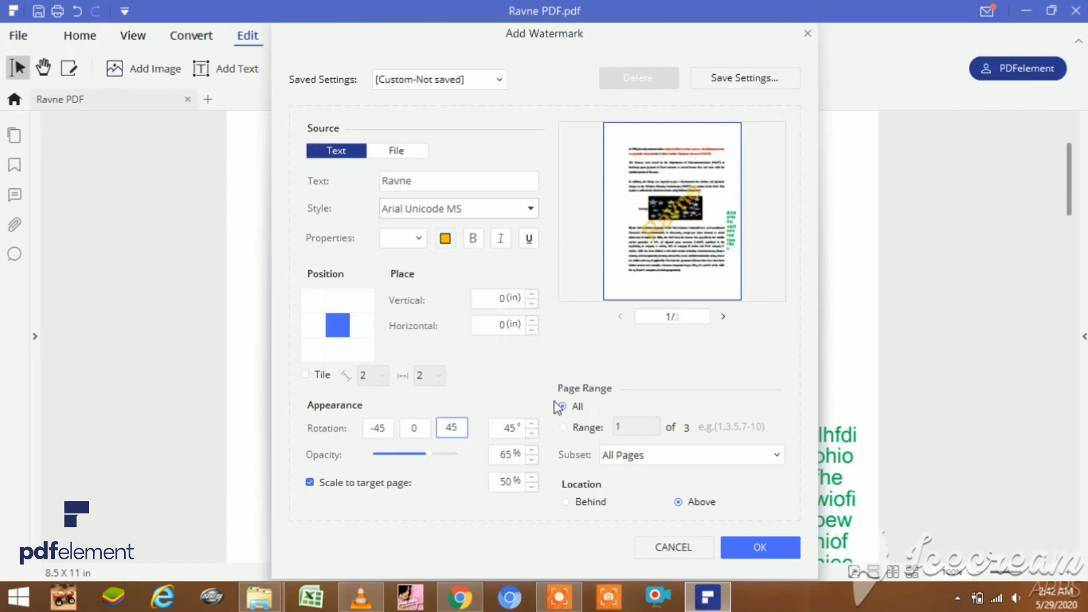
click(756, 553)
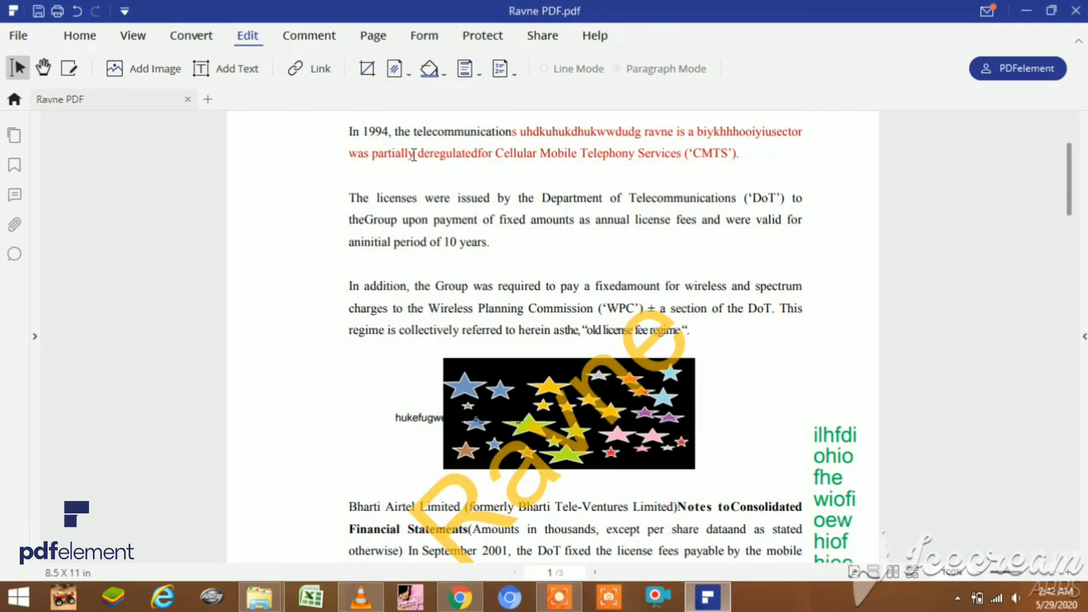
click(83, 36)
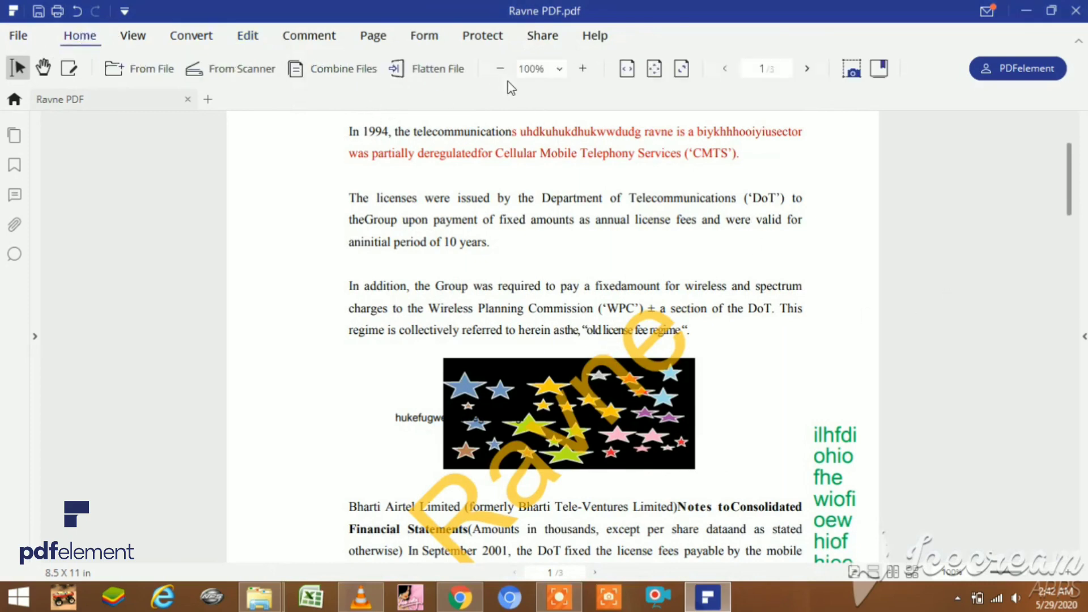
Zoom the page to 75% and start a new page background
click(500, 68)
click(245, 34)
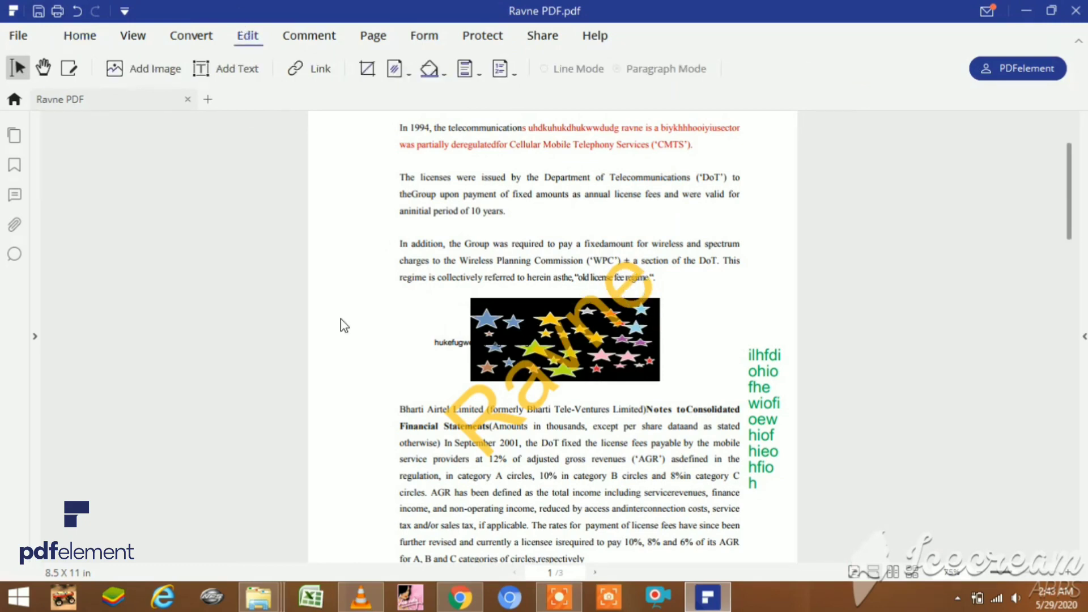
click(441, 74)
click(431, 91)
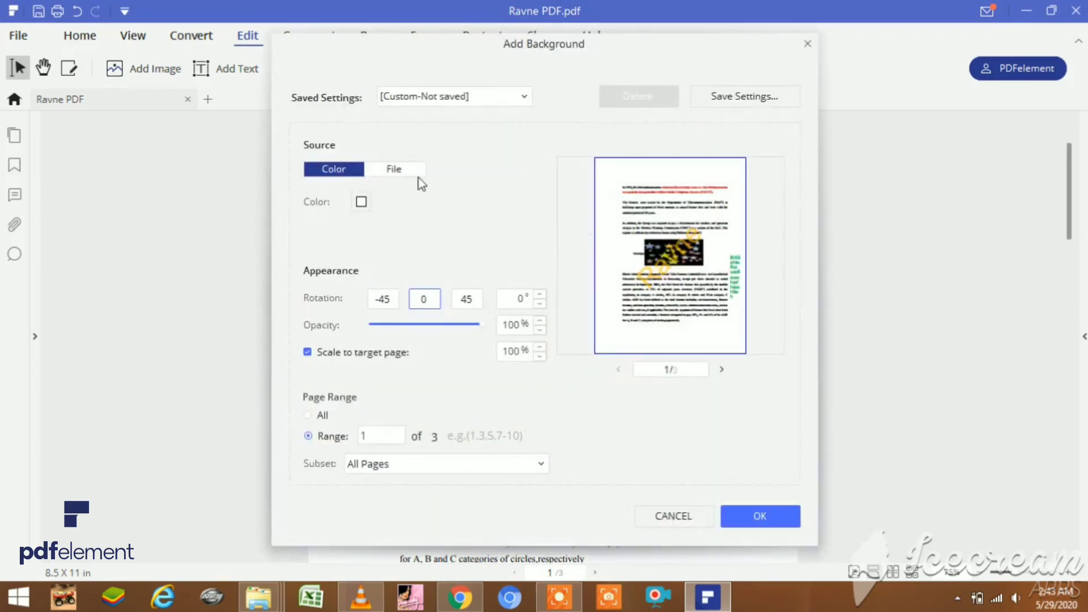
Apply a light blue background at 75% opacity to page 1
click(363, 201)
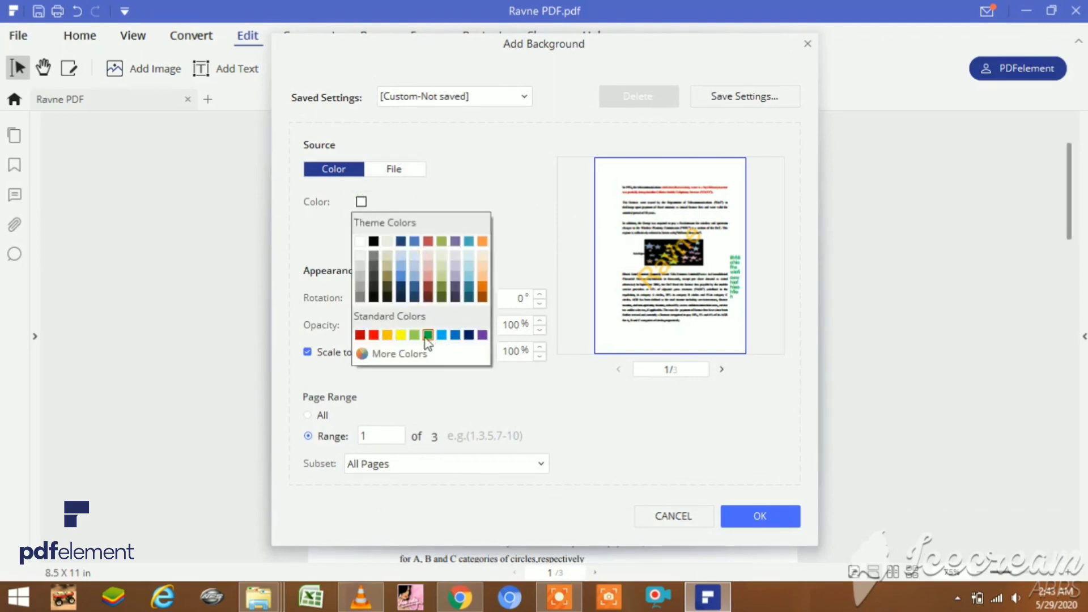
click(442, 335)
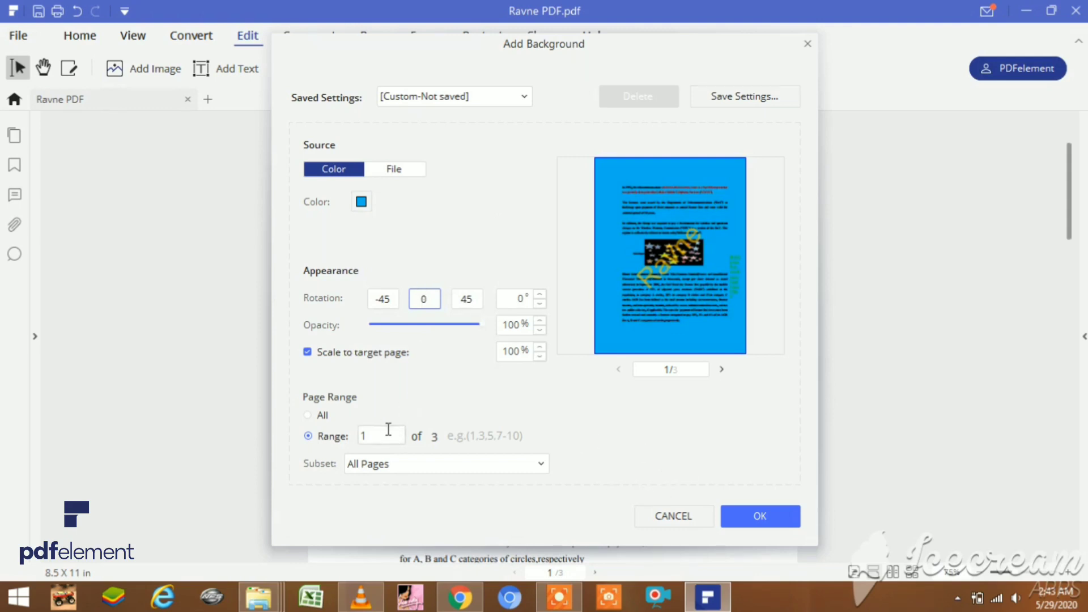
click(540, 329)
click(540, 329)
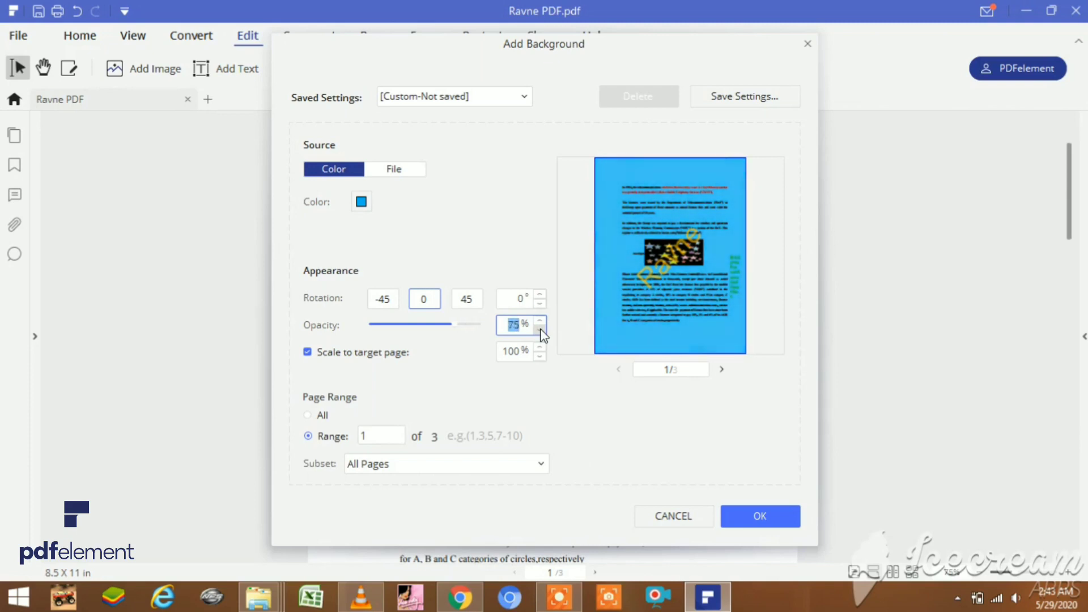
click(775, 507)
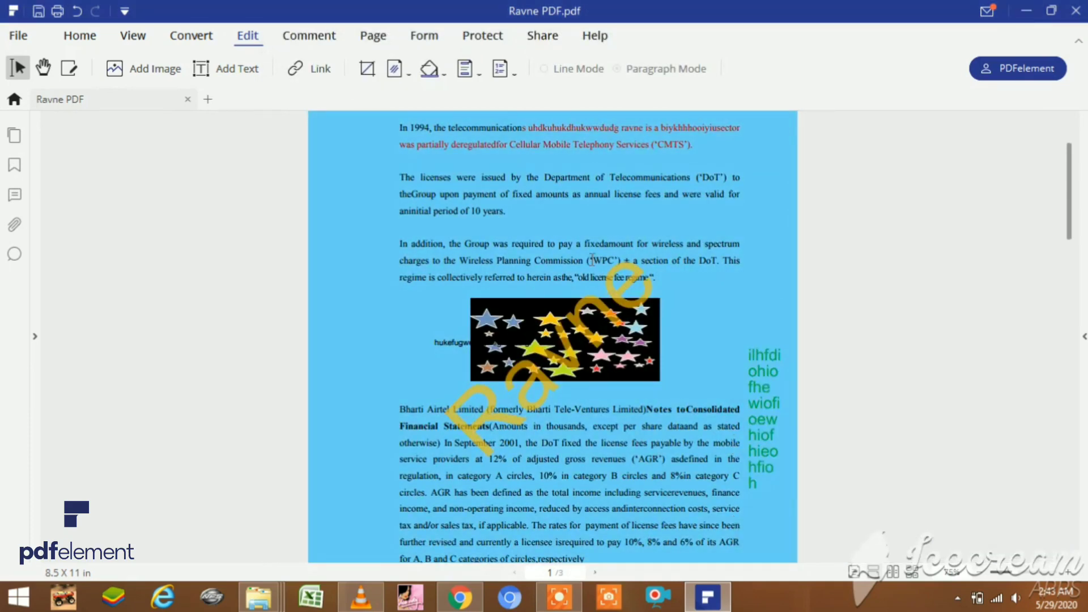
drag(1072, 177, 1071, 163)
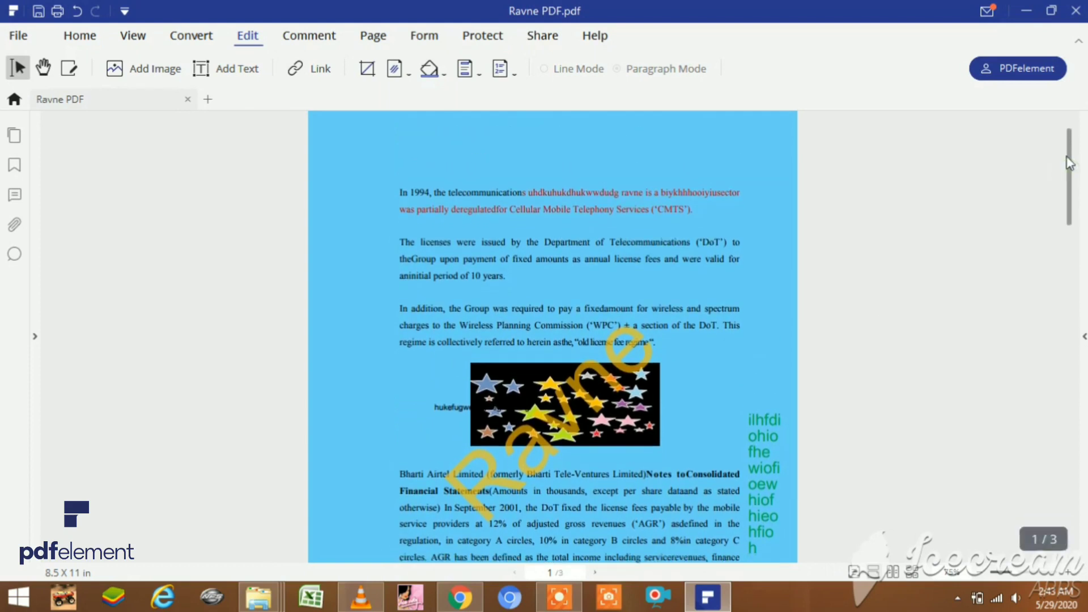
click(478, 73)
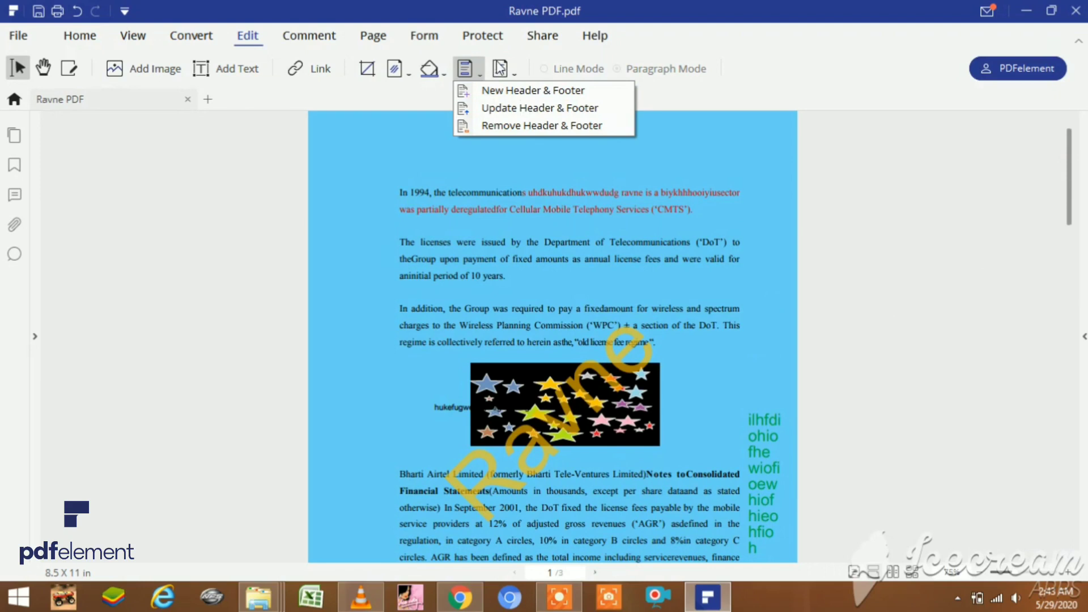
click(516, 72)
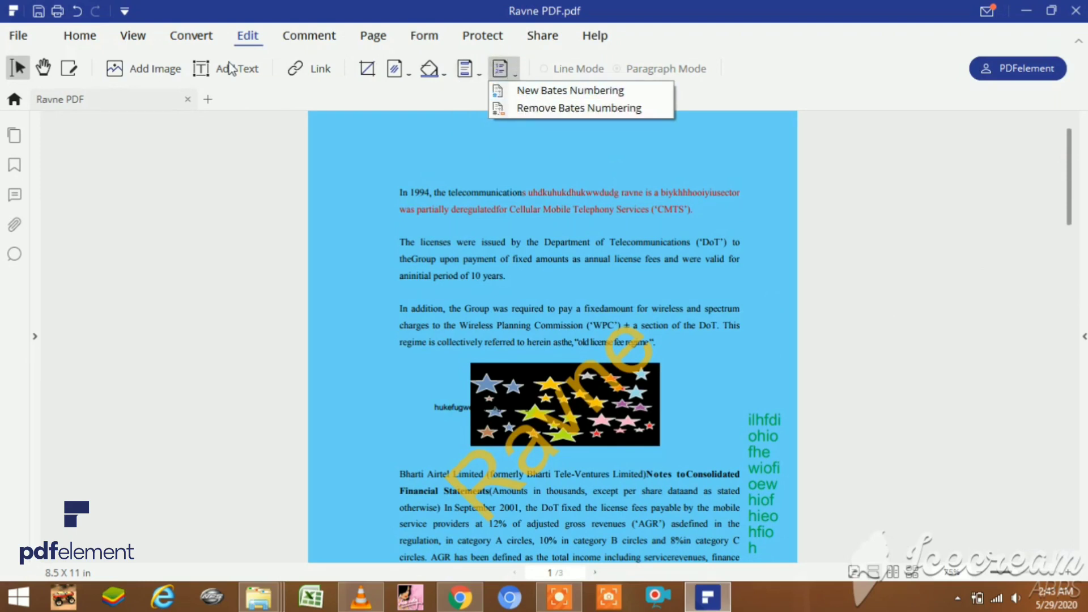
click(274, 100)
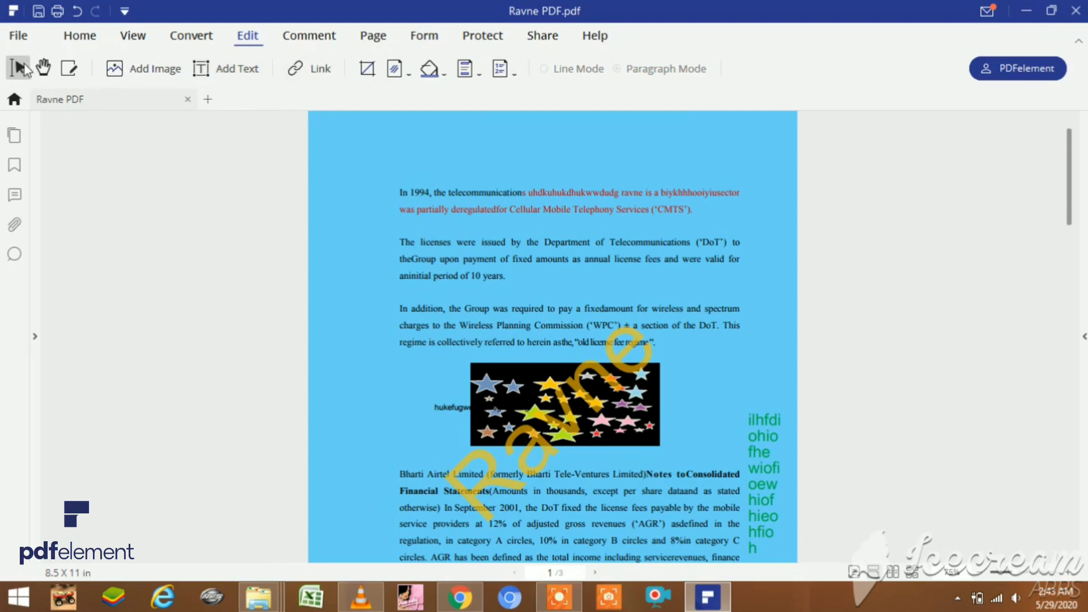
click(42, 71)
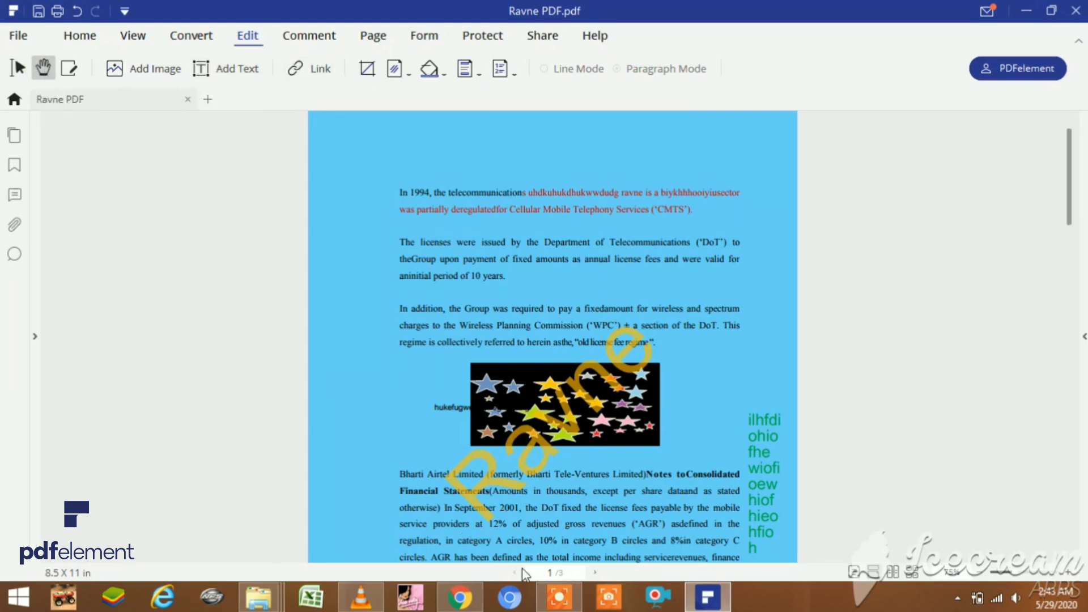
click(559, 597)
click(564, 572)
click(564, 573)
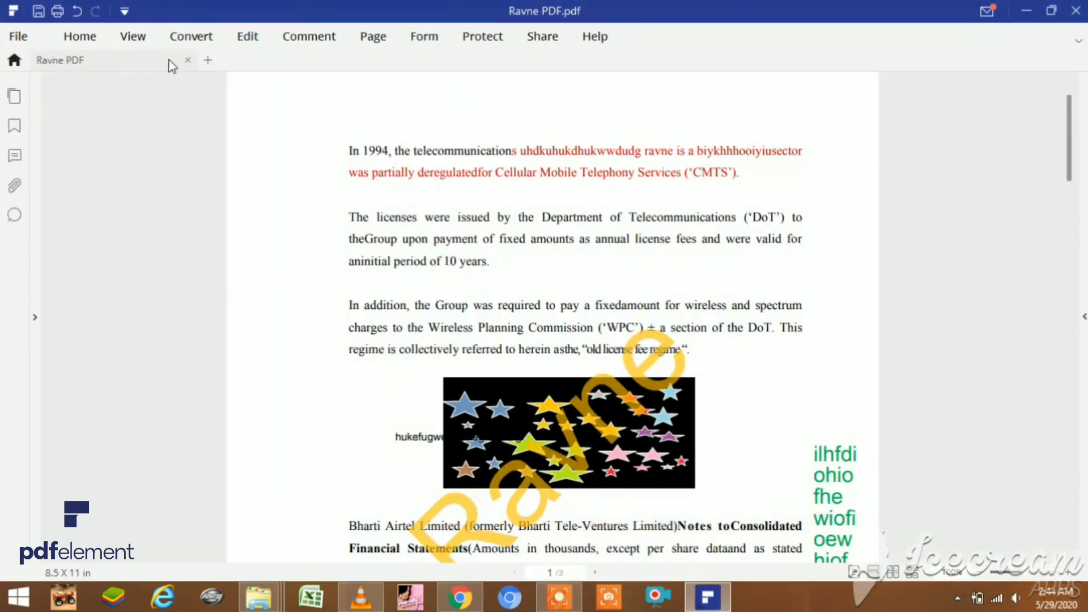
Select the Department of Telecommunications licences paragraph and strike it through
click(241, 38)
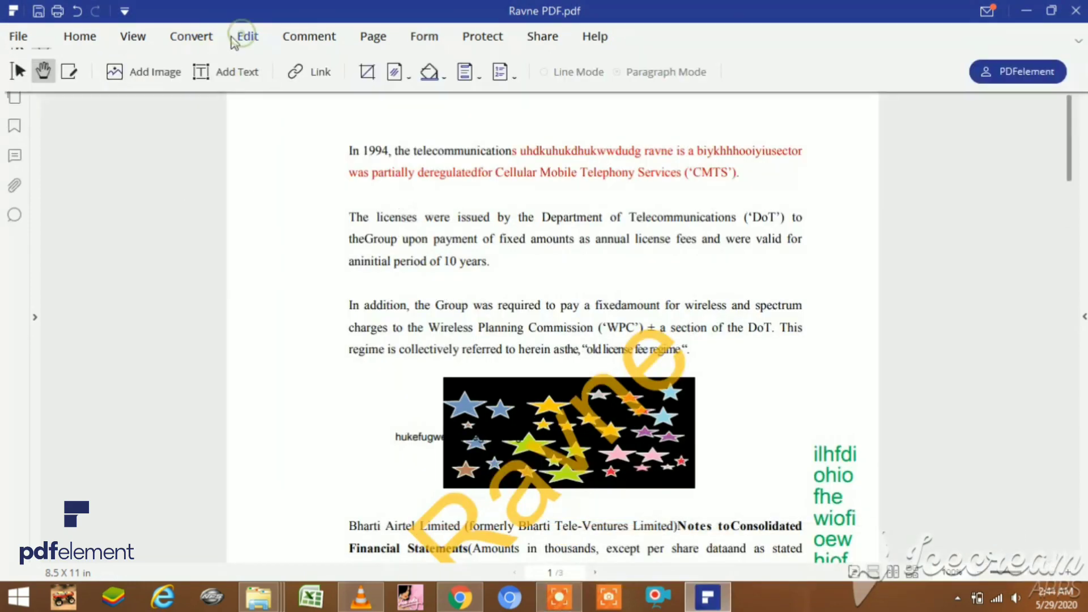
click(44, 72)
click(351, 218)
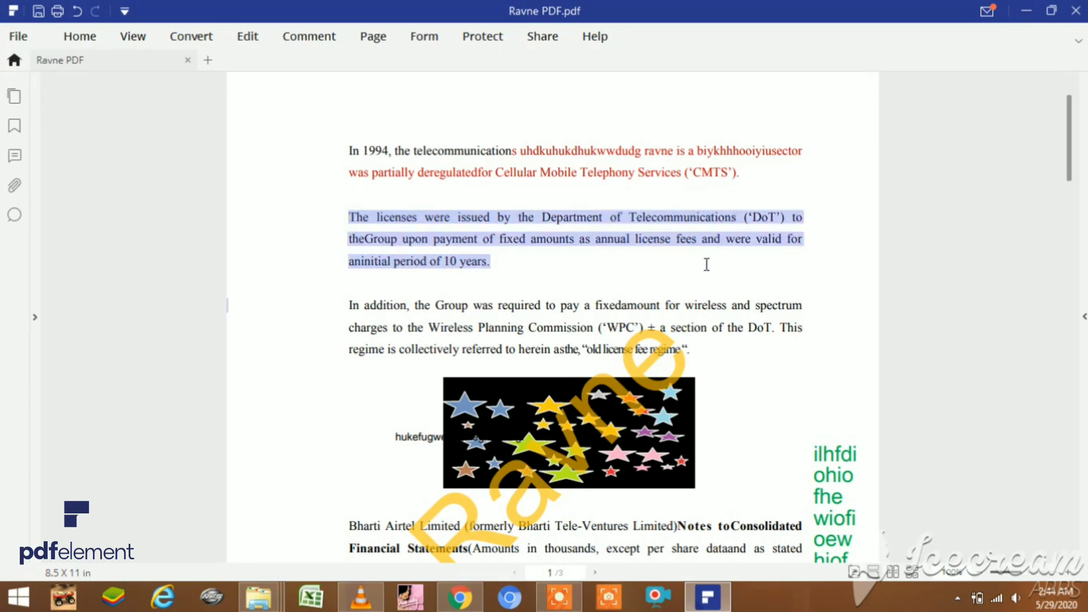
drag(398, 221, 659, 227)
click(749, 240)
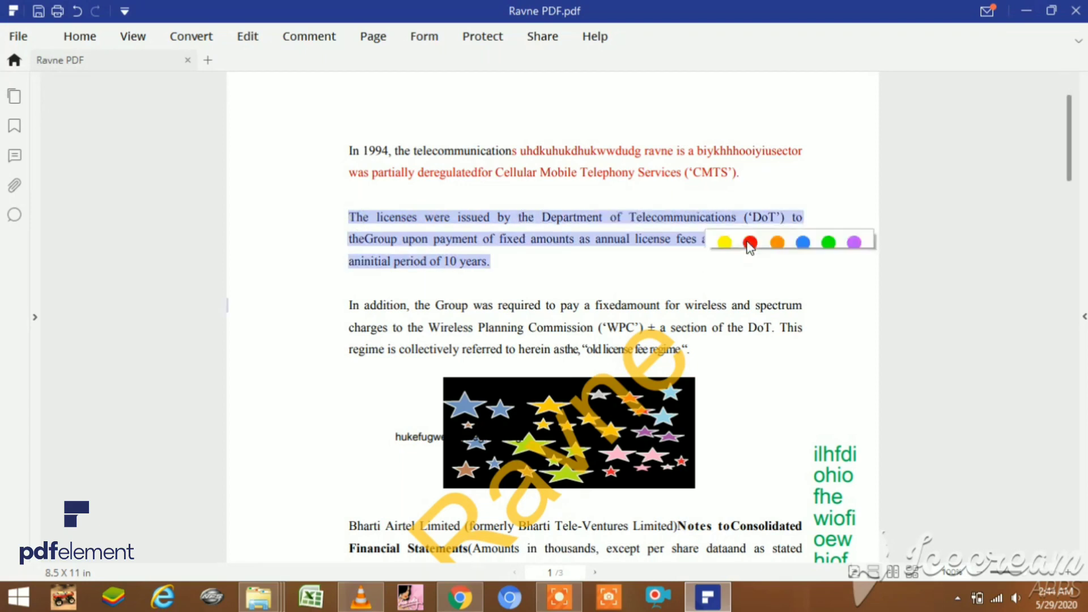
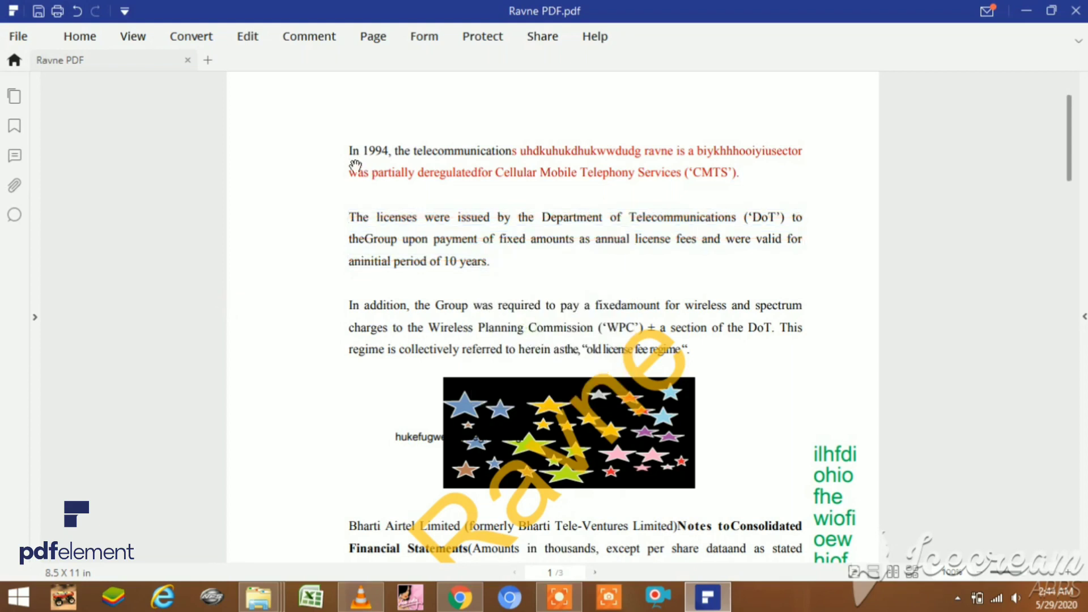
Underline the licenses paragraph text from 'The licenses' to 'fixed' in red
drag(363, 220, 534, 253)
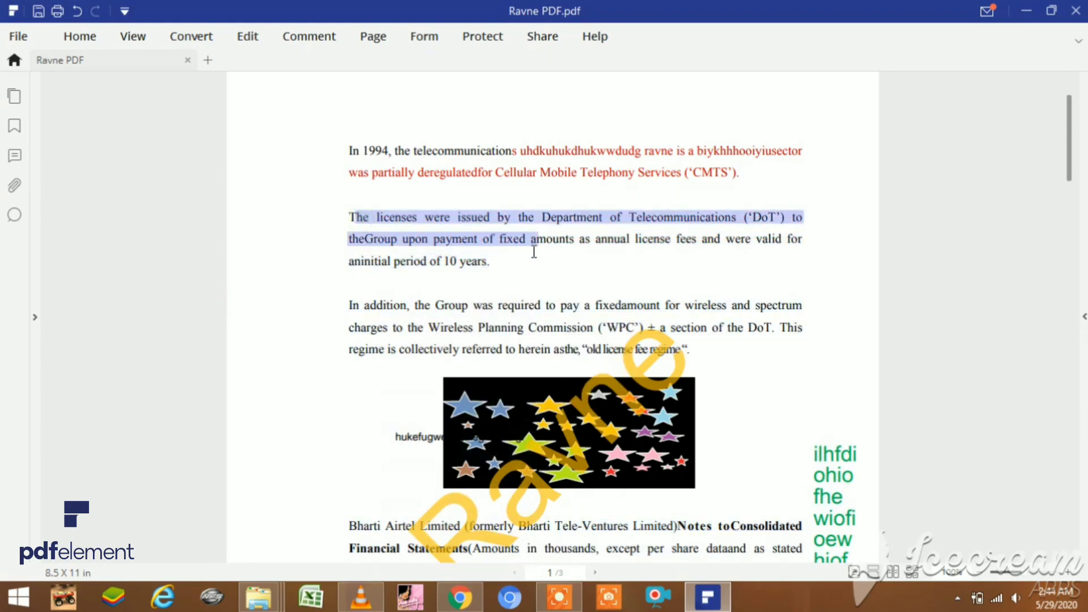
click(604, 227)
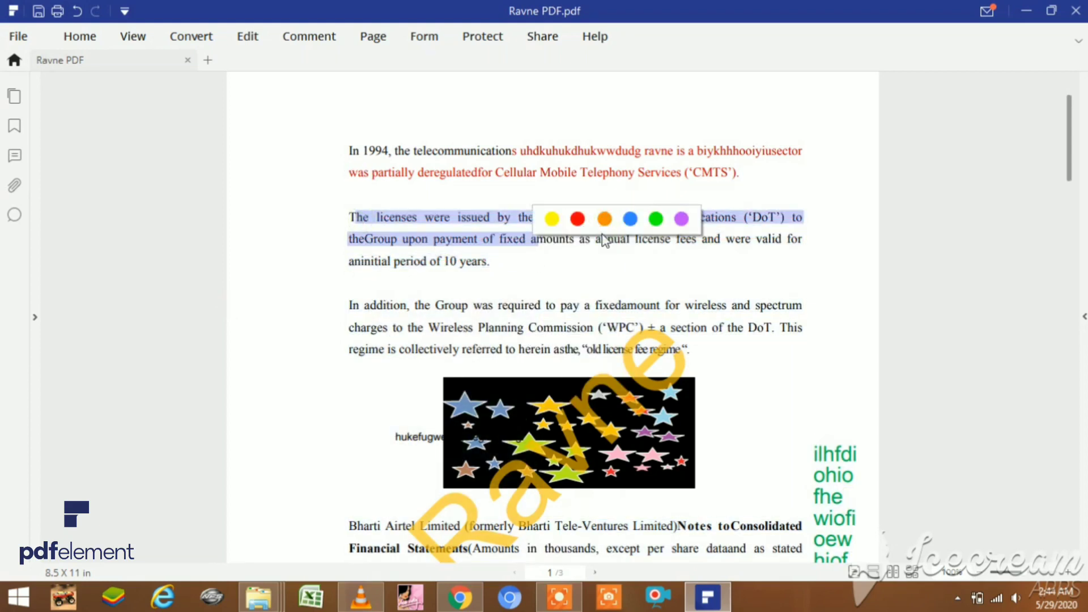
click(583, 254)
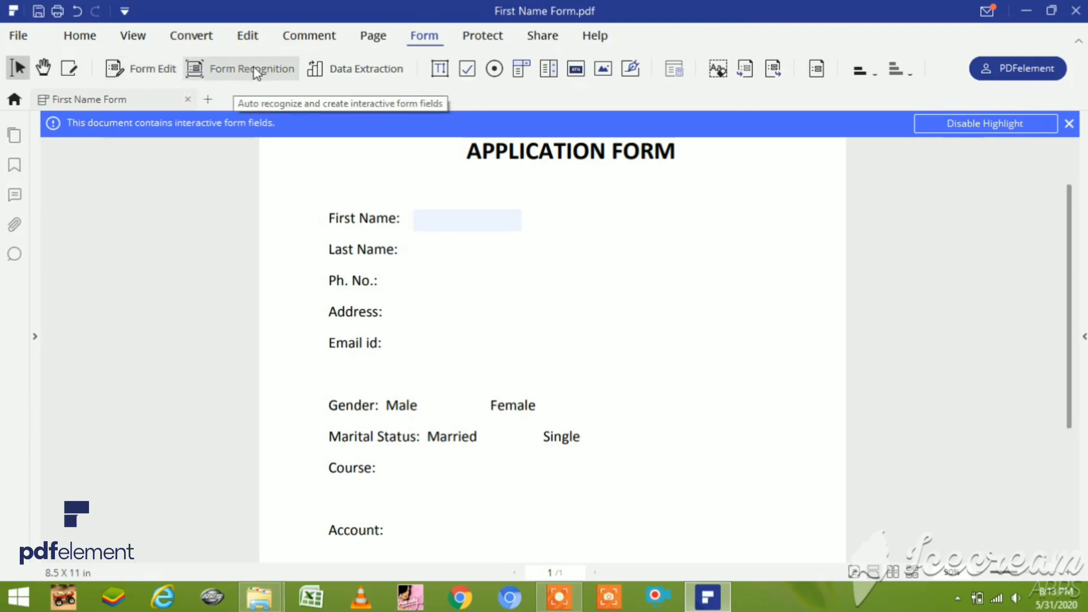
Enter form editing and add text fields beside Last Name and Ph. No
click(139, 69)
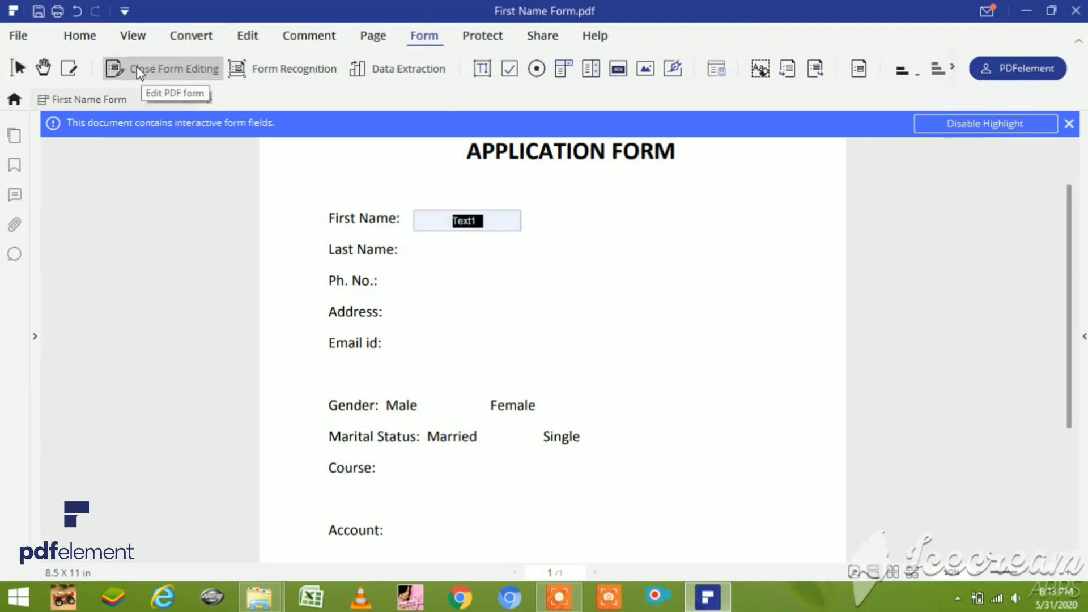
click(483, 69)
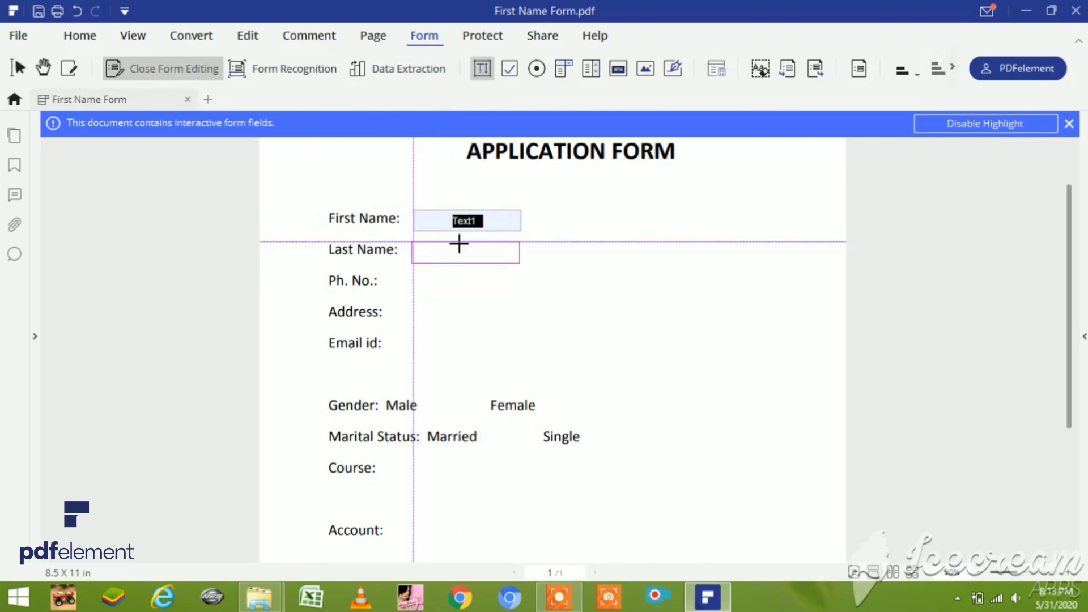
drag(411, 242, 525, 263)
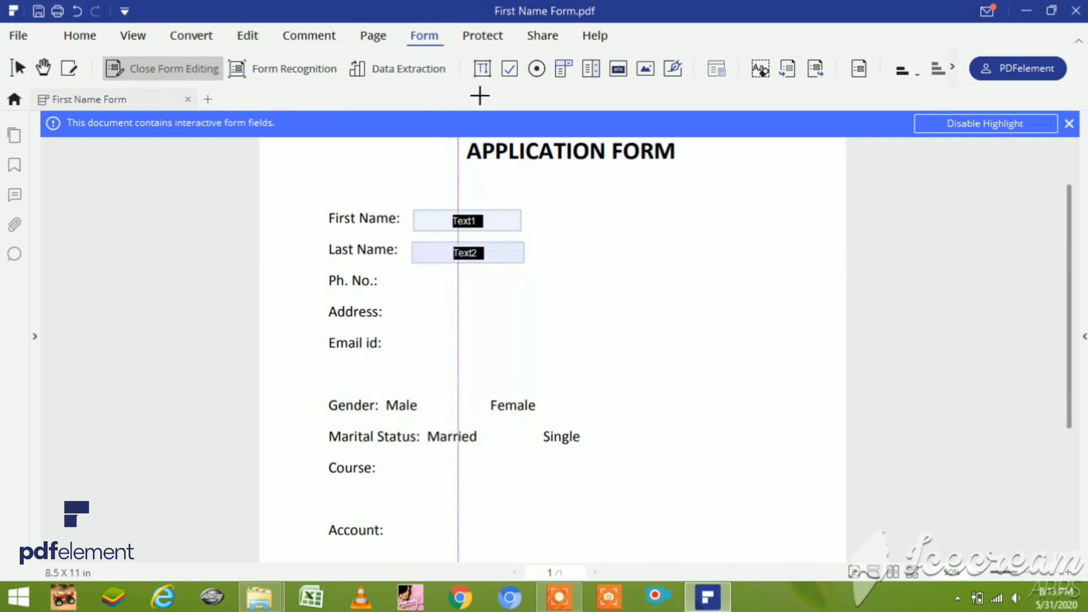
key(Escape)
click(491, 76)
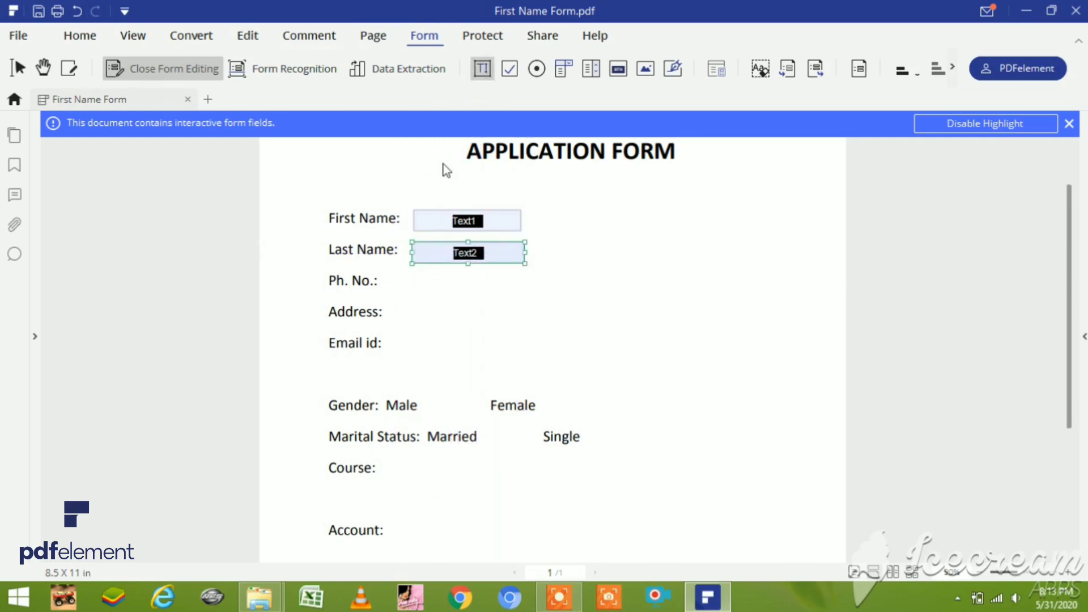
click(396, 273)
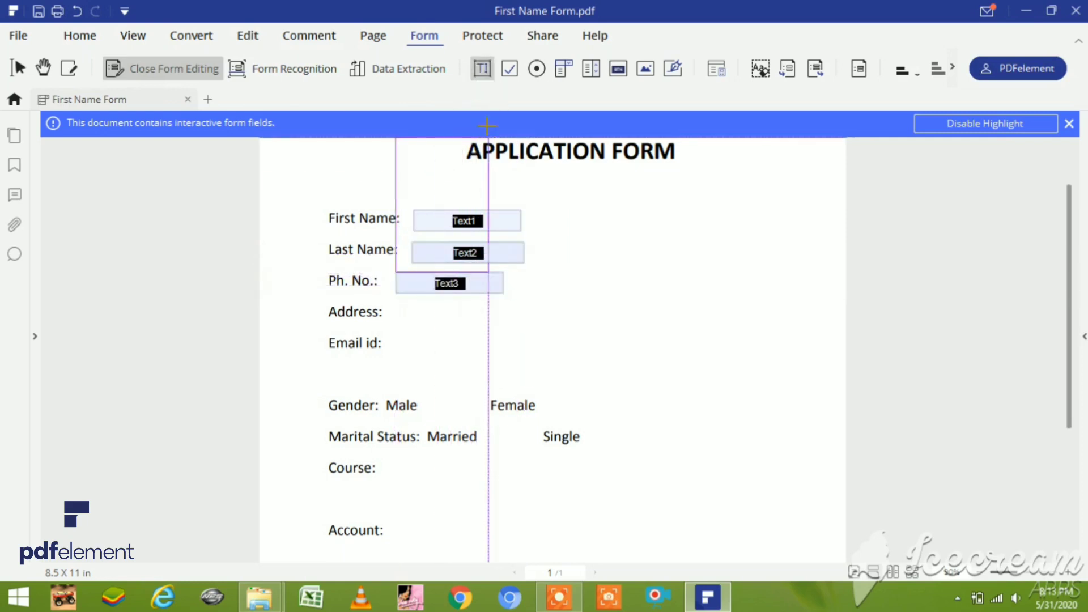
Add text fields beside Address and Email id
key(Escape)
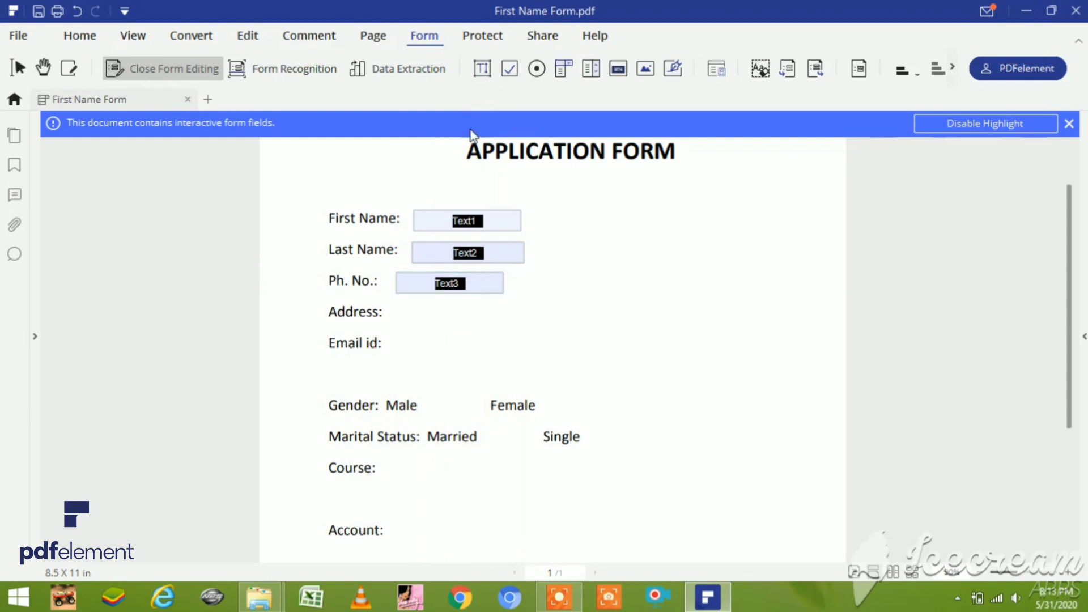
click(482, 68)
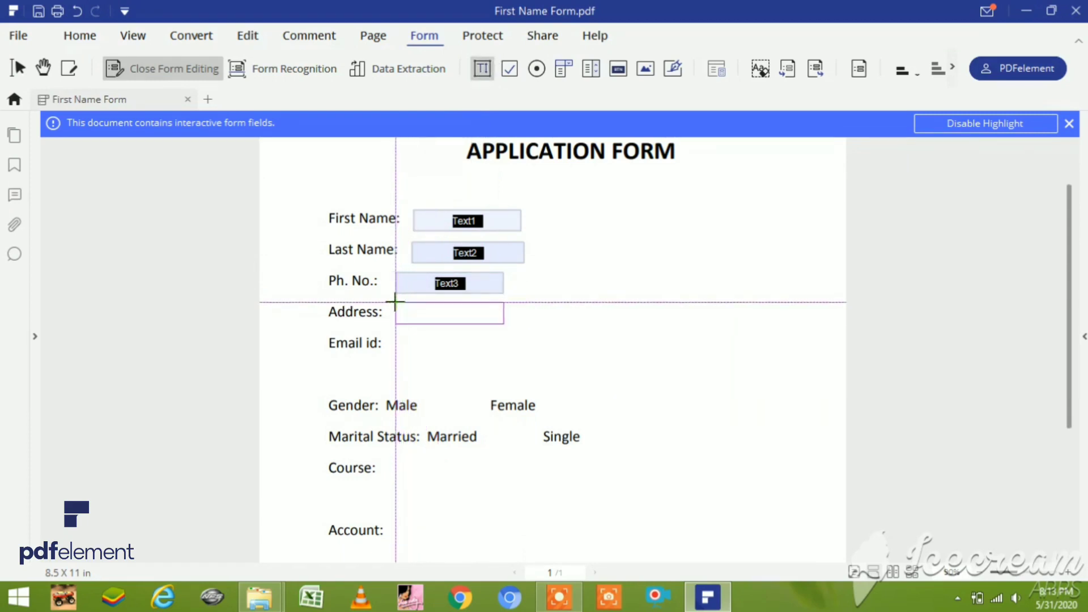
click(396, 303)
click(483, 69)
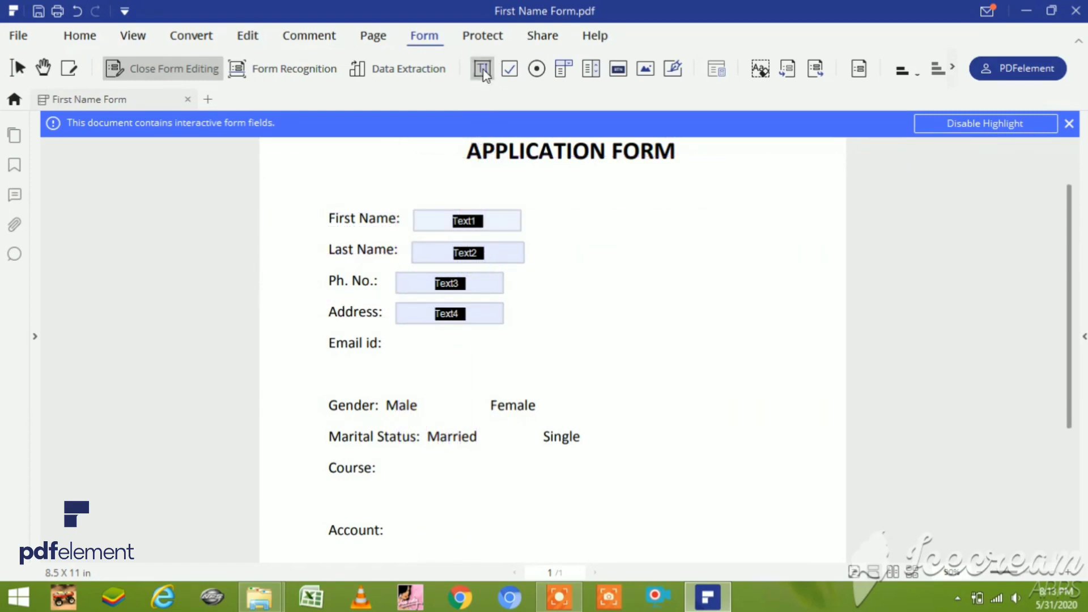
click(395, 331)
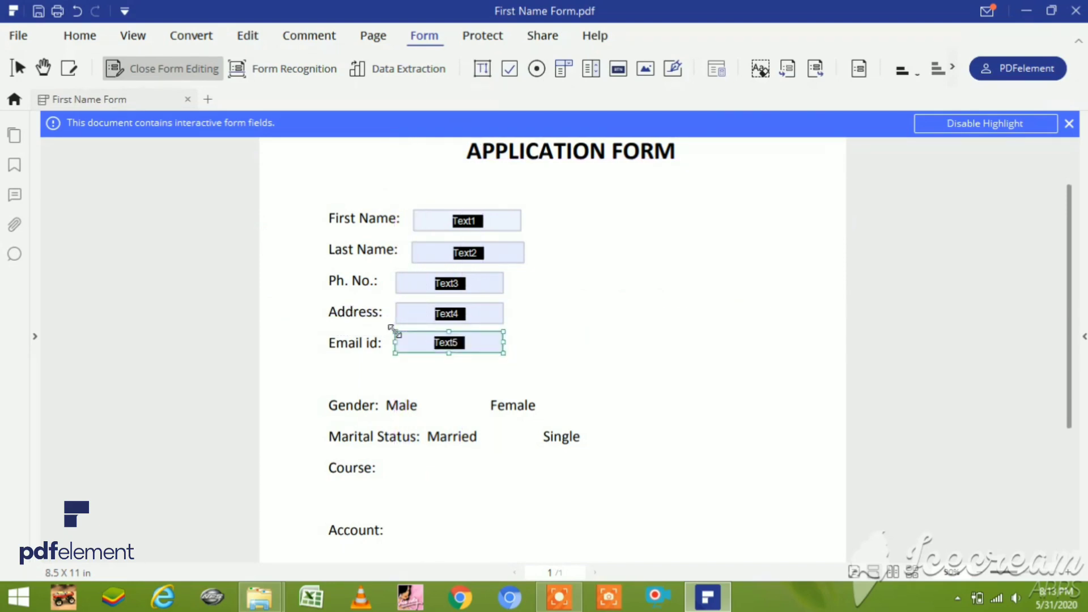
Draw check boxes beside Male and Female
click(510, 69)
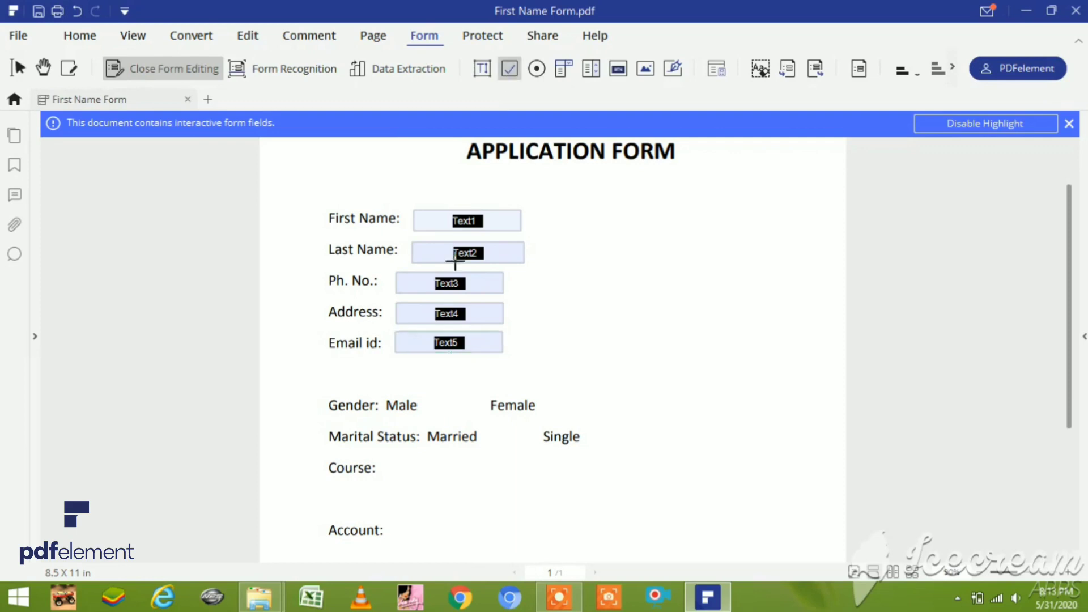
drag(428, 397, 445, 414)
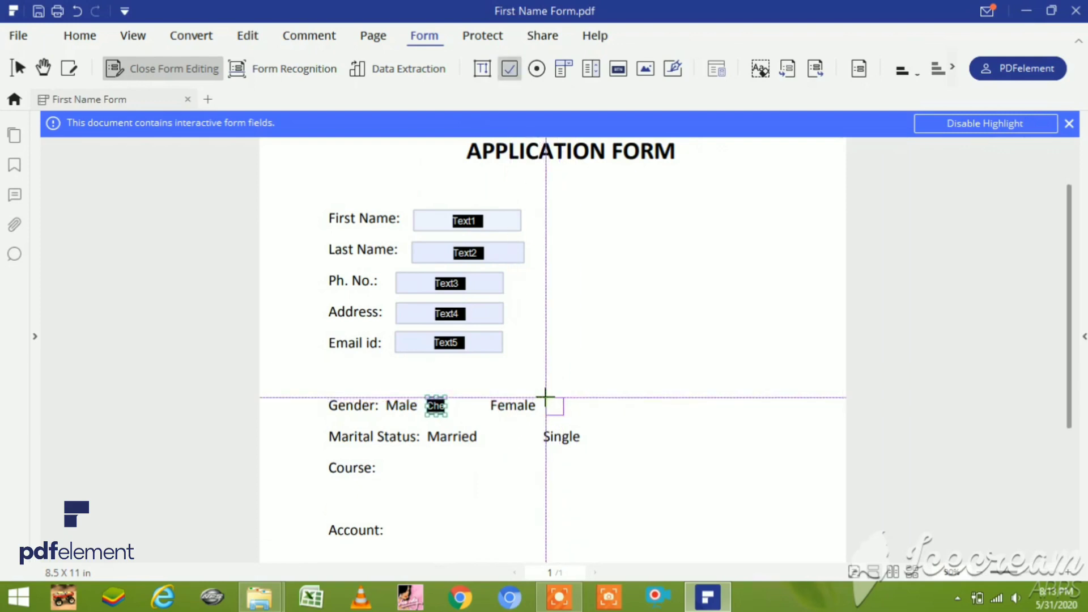
drag(546, 397, 564, 416)
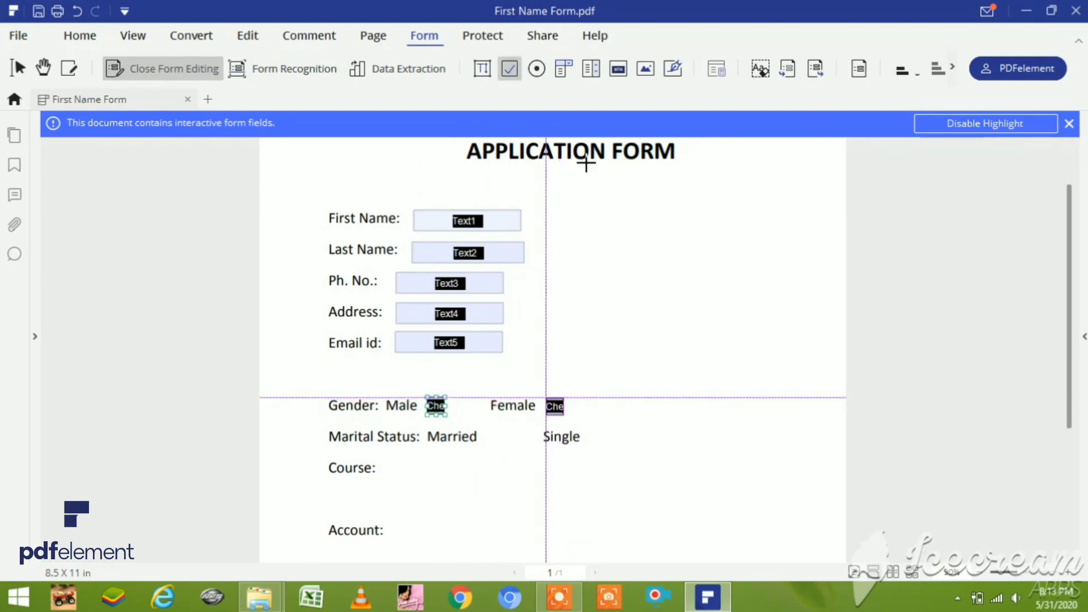
Place radio buttons beside Married and Single
click(537, 68)
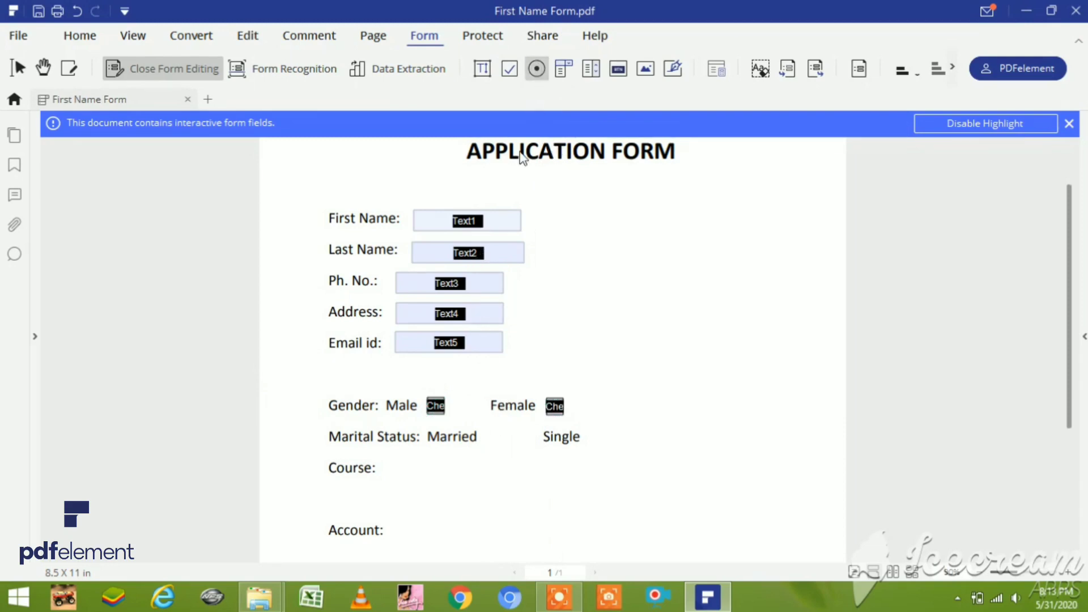
click(484, 429)
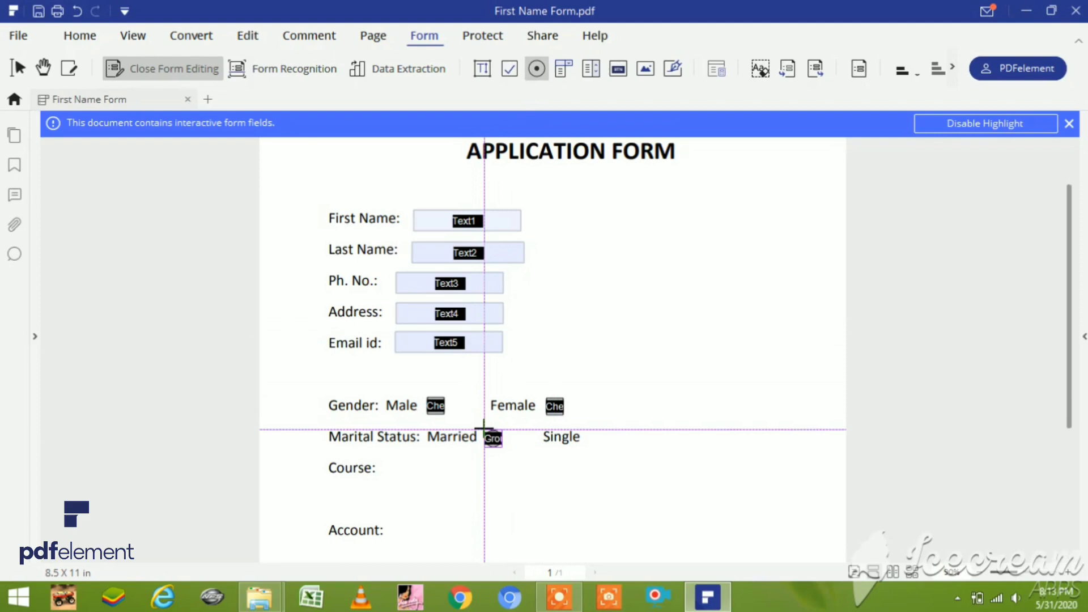
click(536, 68)
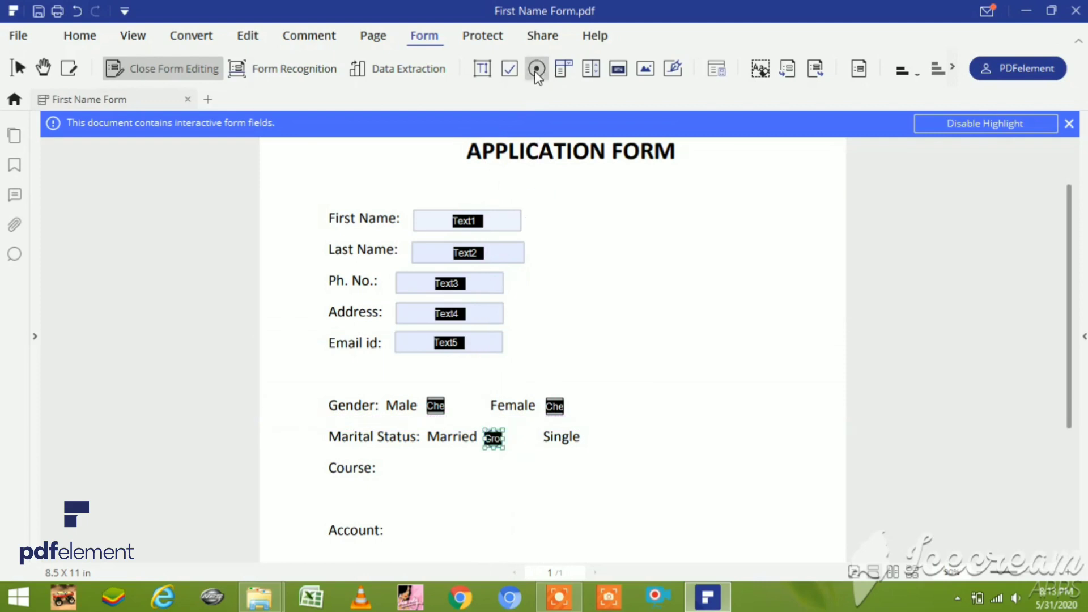
click(587, 430)
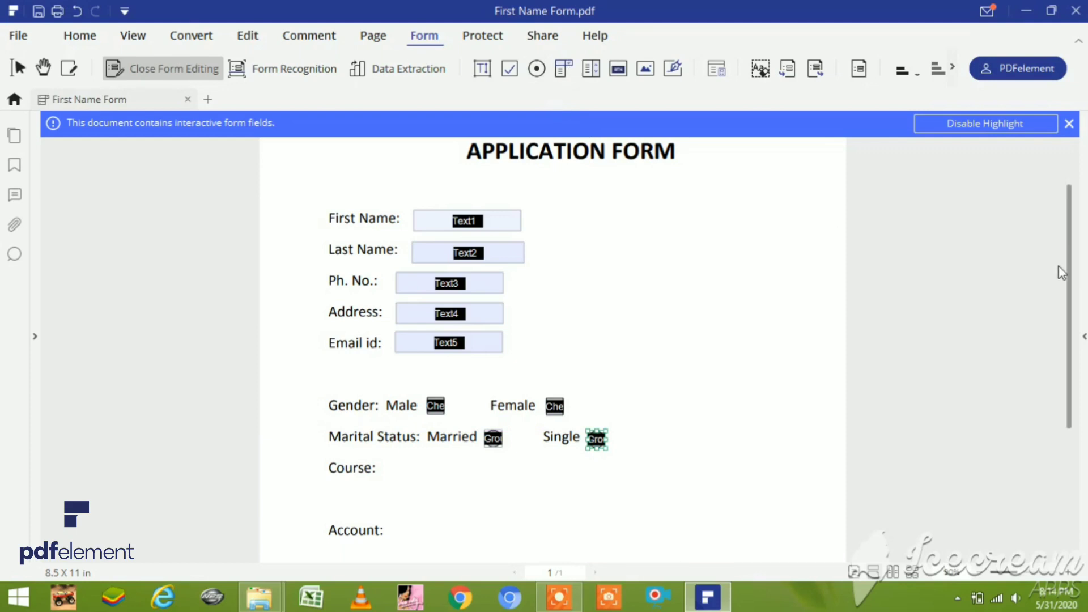
scroll(1072, 281, down, 1)
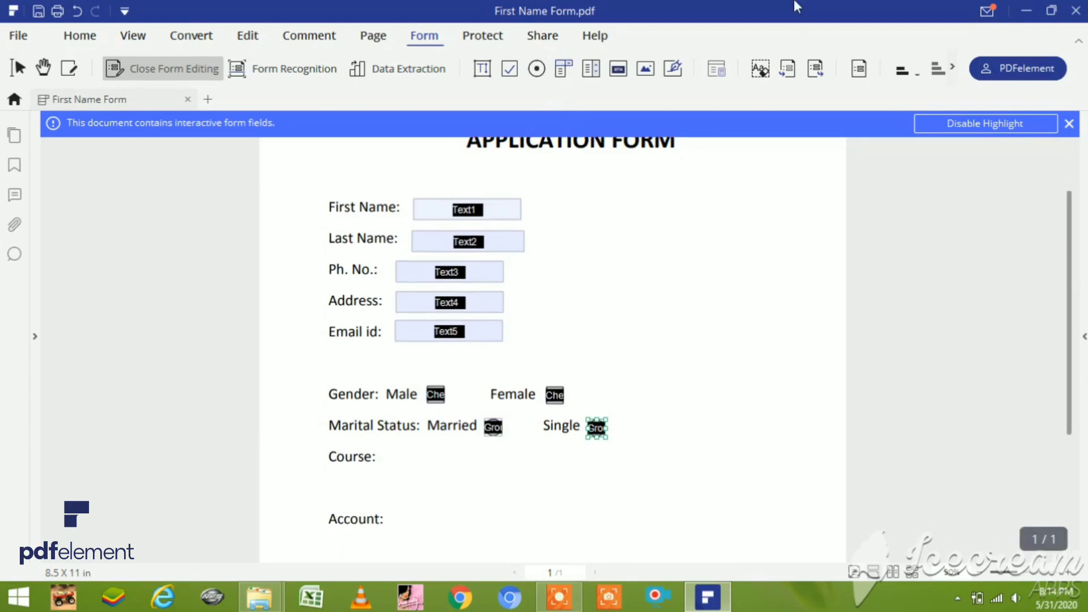
click(563, 68)
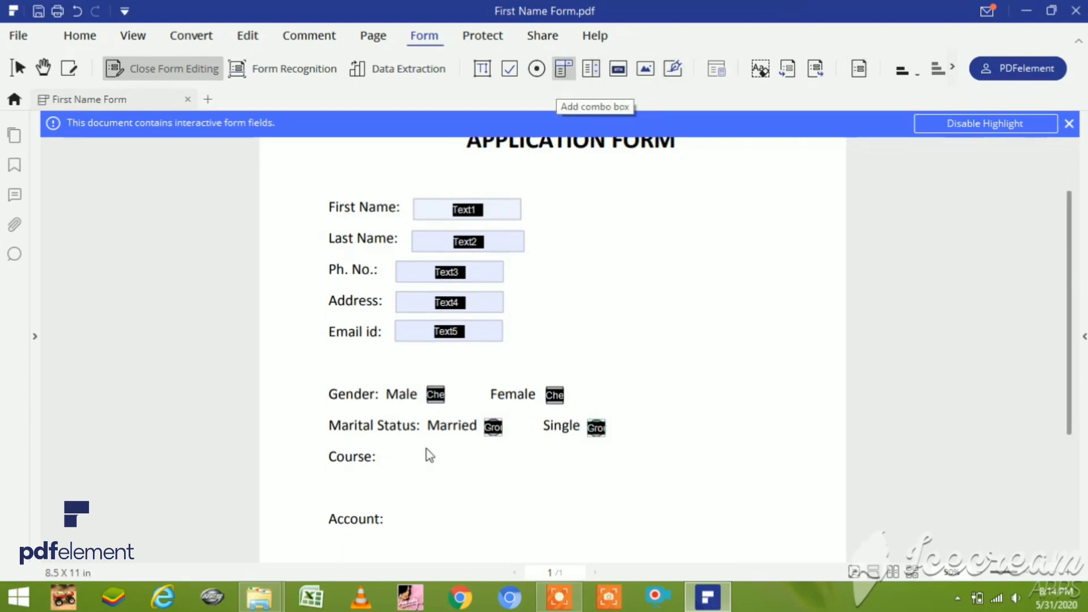
Place a combo box beside Course and a list box beside Account
click(389, 446)
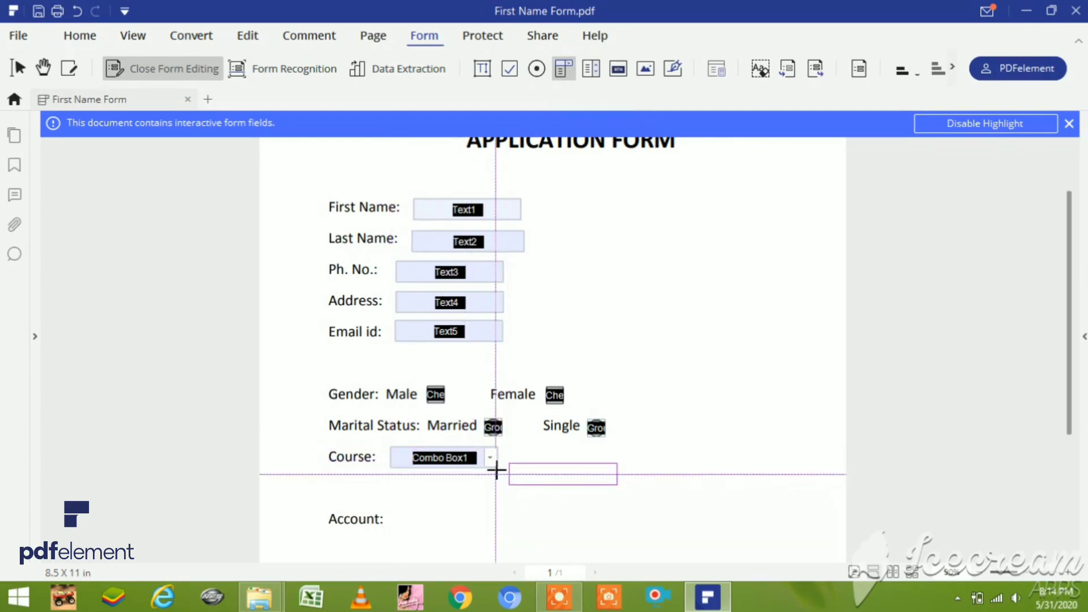
click(591, 69)
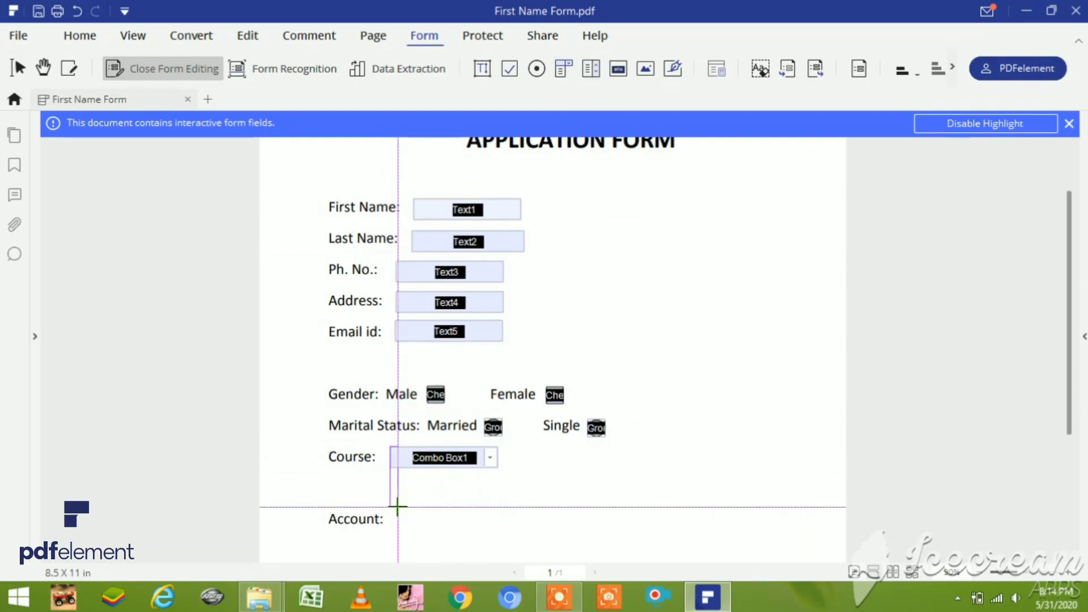
key(Escape)
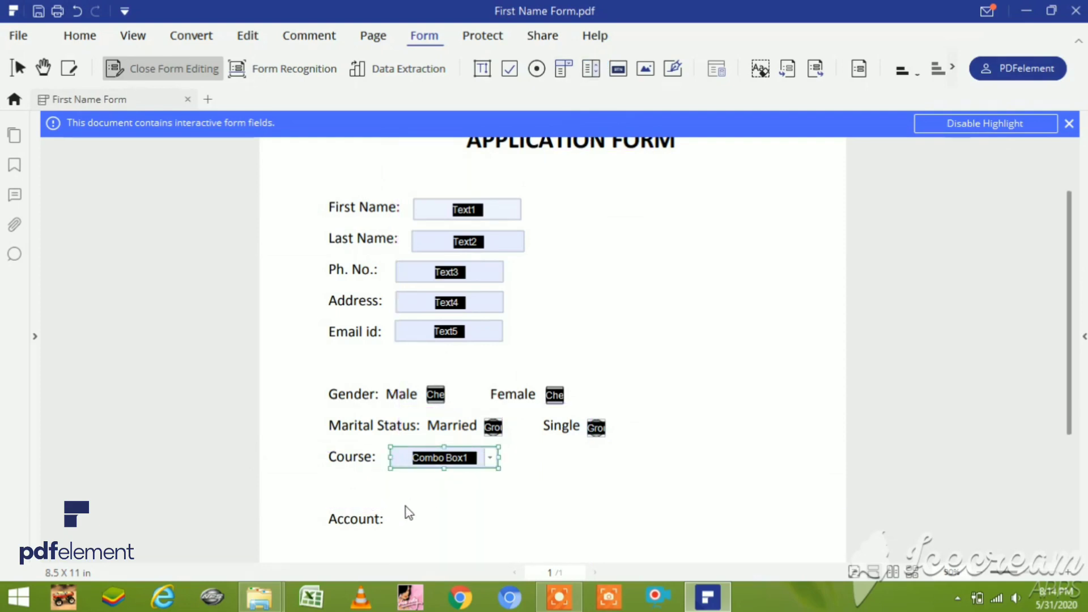
click(592, 69)
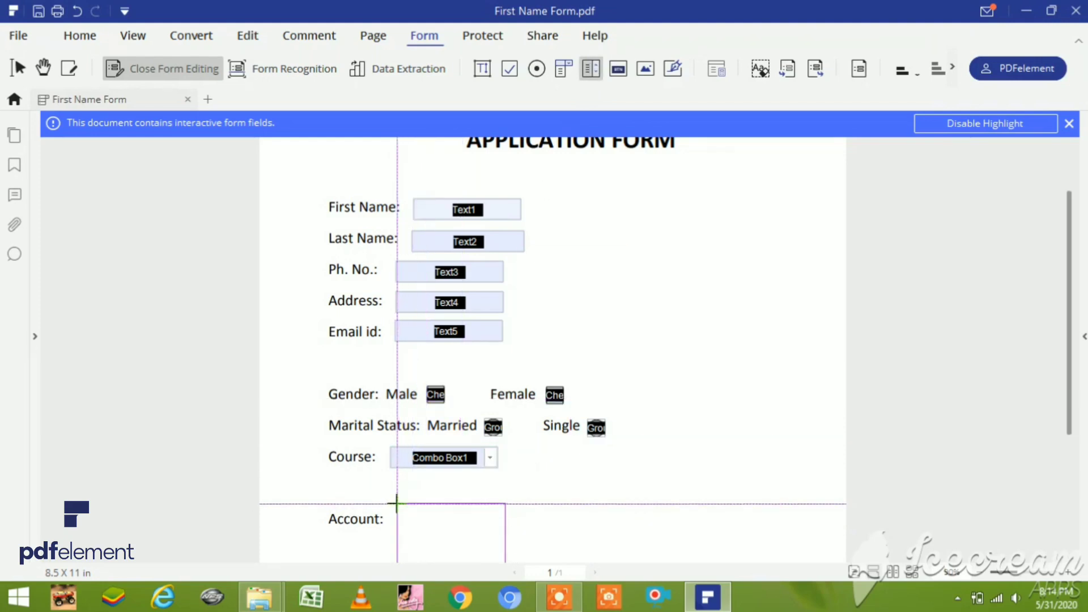
click(397, 503)
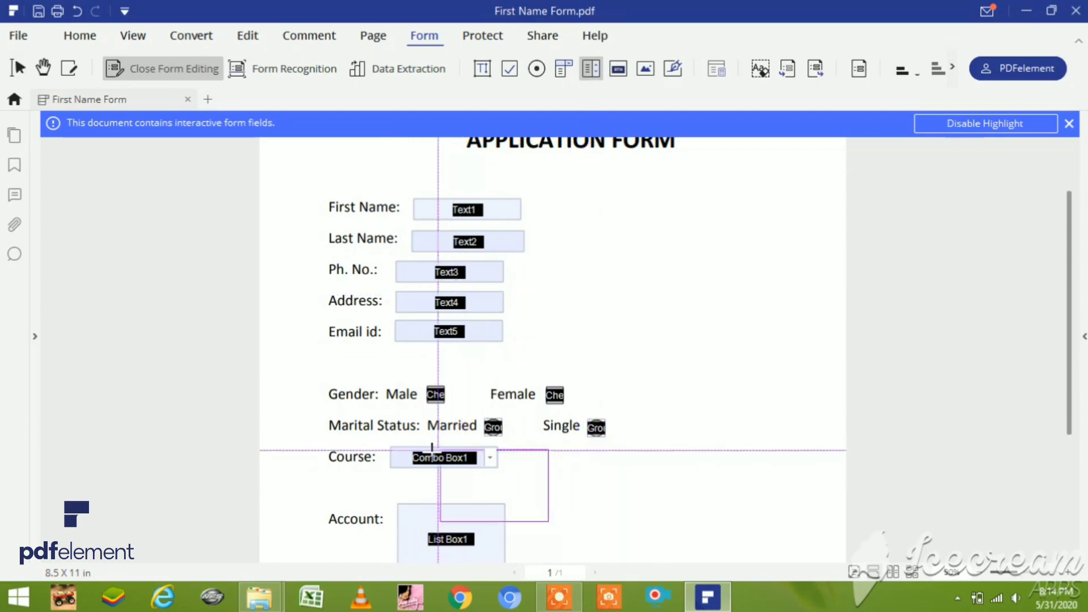
Cancel the extra combo box and select the Course combo box field
click(564, 69)
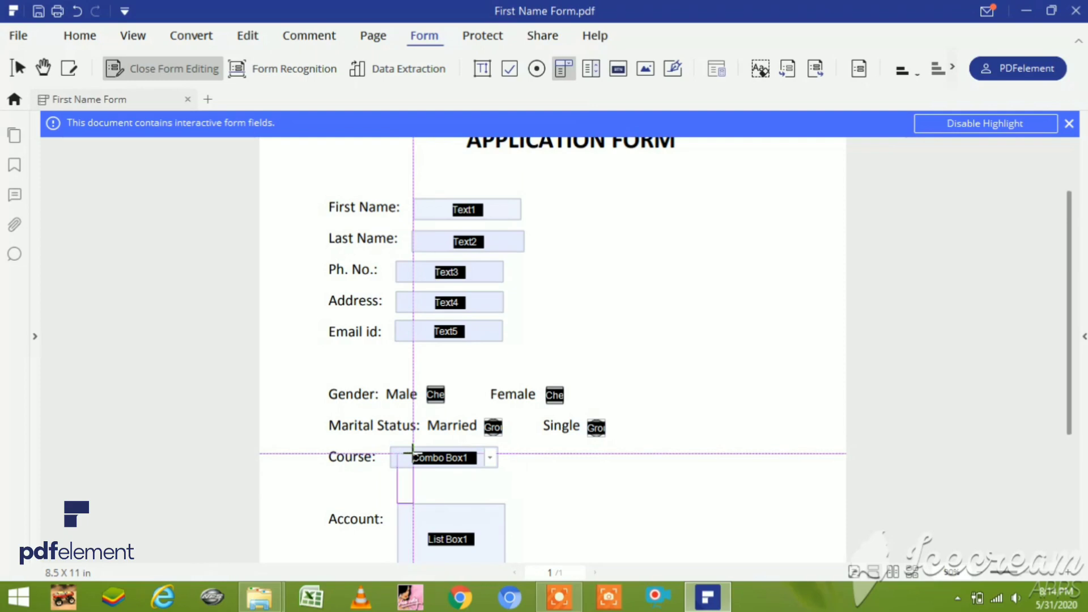
key(Escape)
click(425, 457)
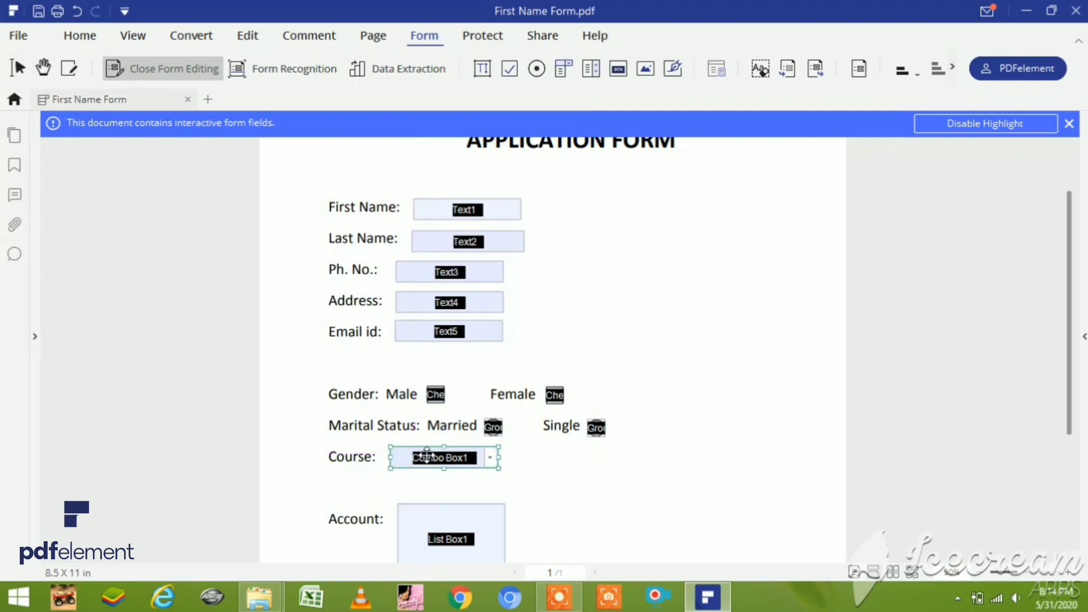
click(560, 597)
click(564, 572)
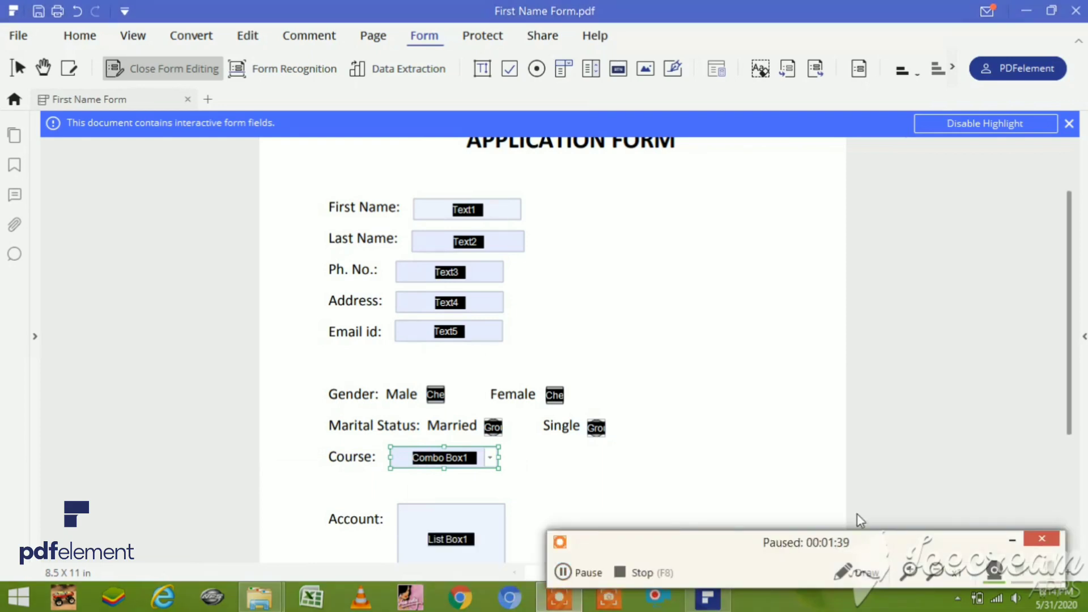
key(F7)
click(1012, 543)
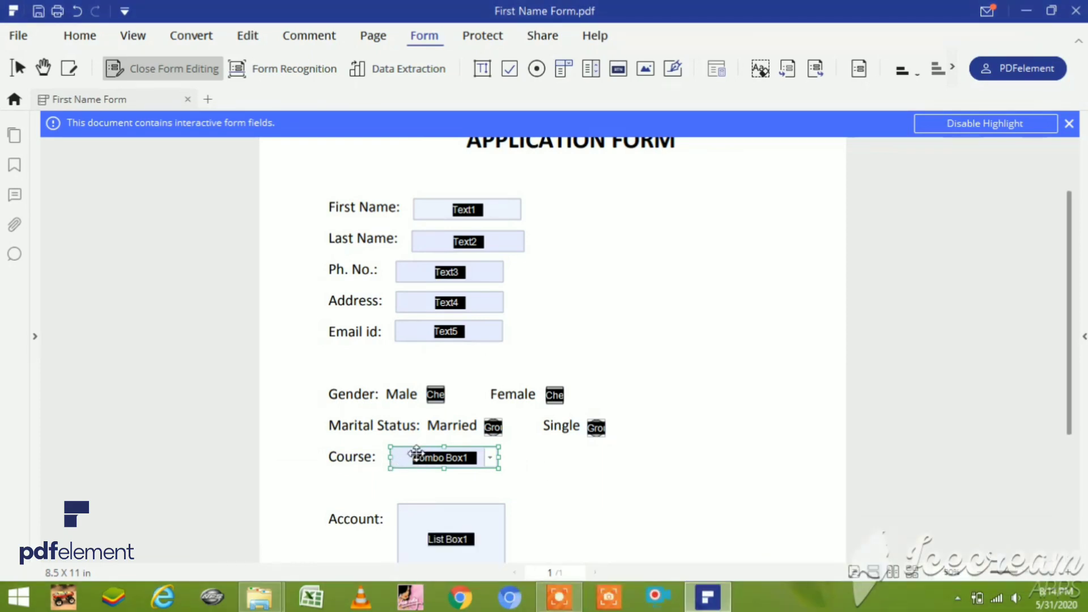
Rename the Course combo box to Management and add MBA as its first choice
double_click(413, 456)
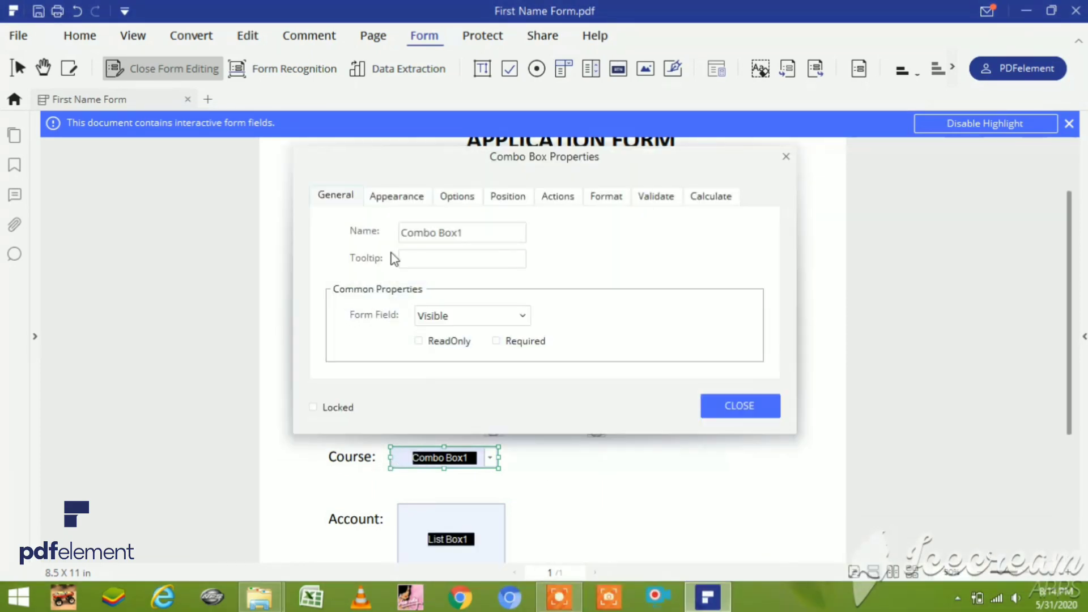
drag(474, 233, 383, 231)
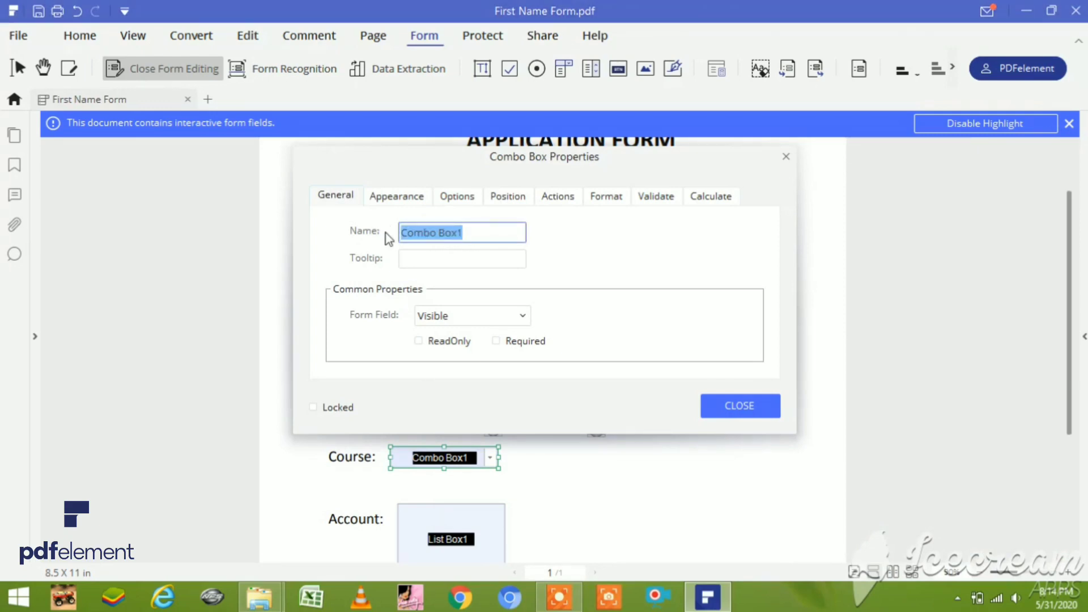
text(ment)
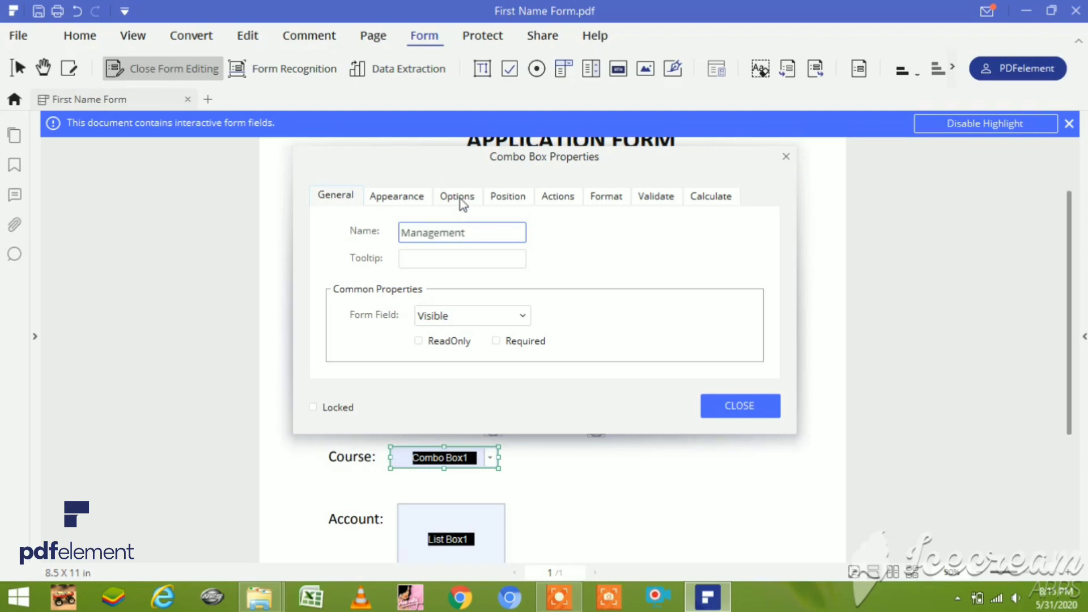
click(459, 197)
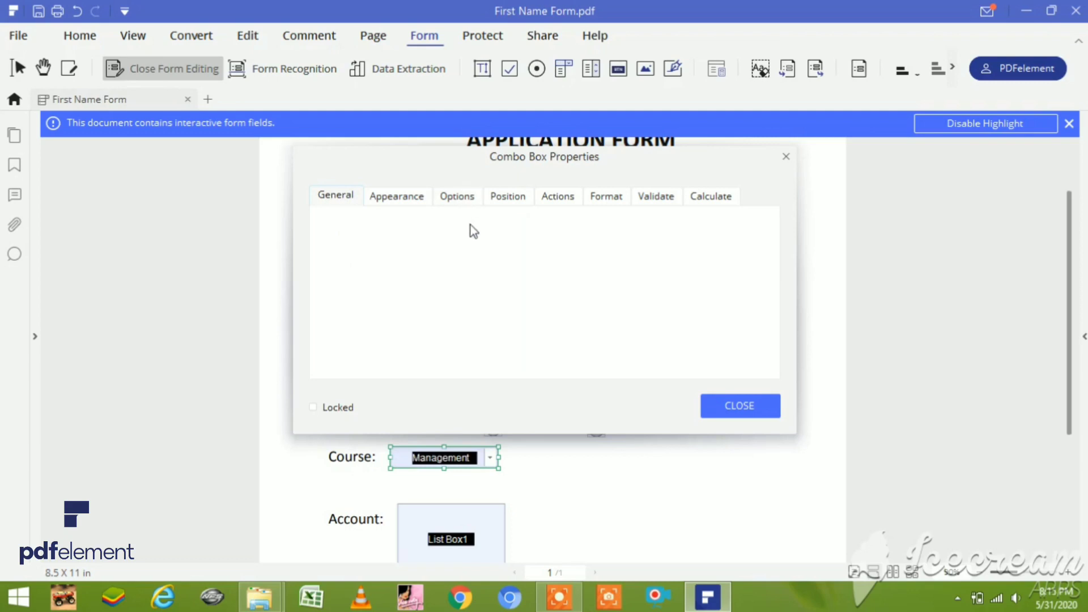
click(469, 231)
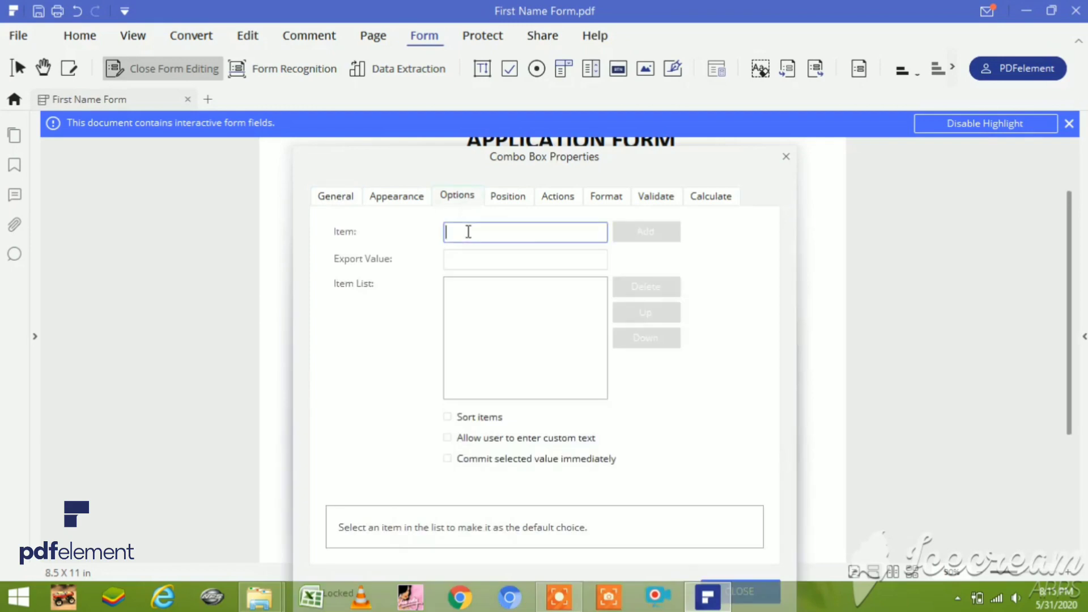
text(MBA)
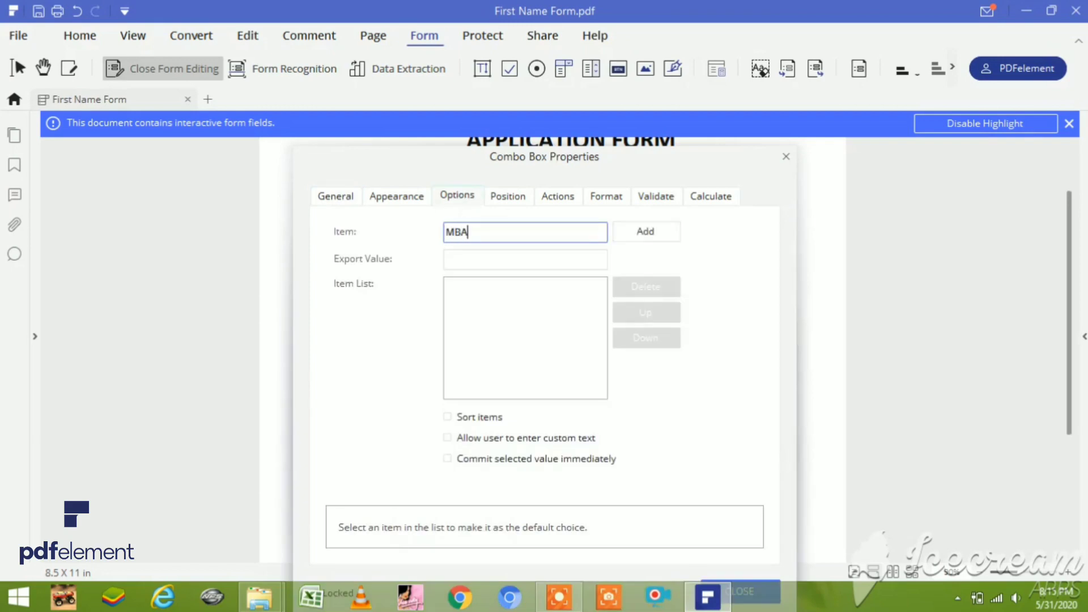
click(651, 233)
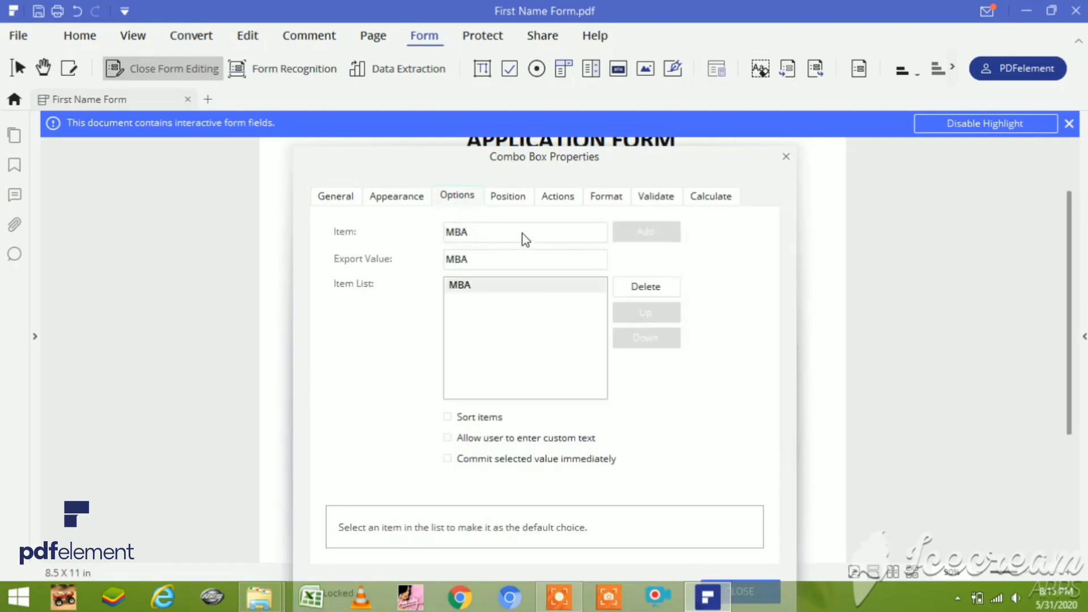
Add BBA and BCOM to the combo box choices
click(454, 233)
key(ctrl+a)
text(B)
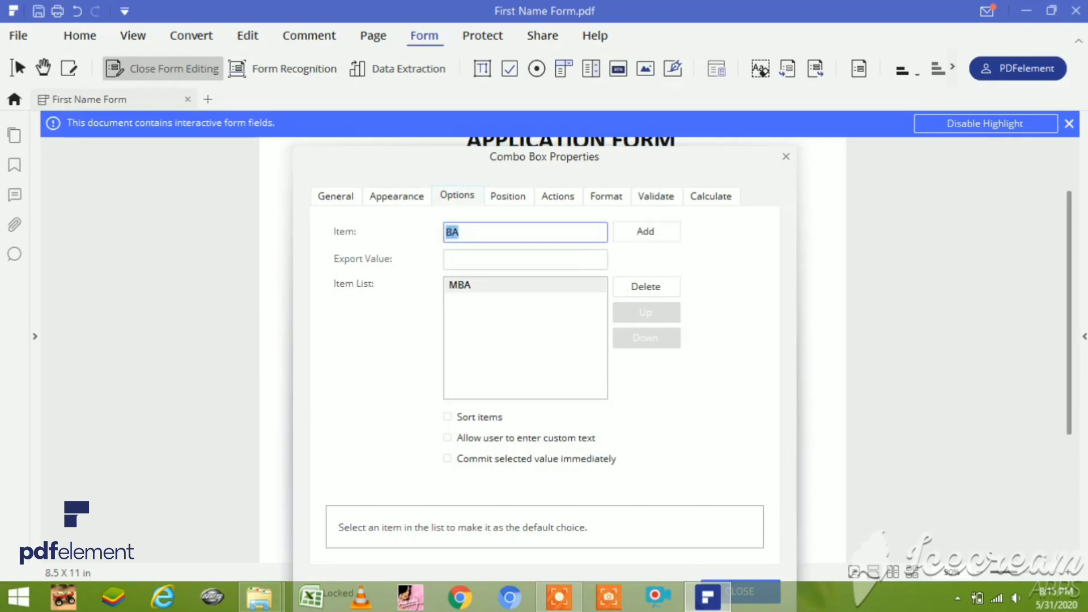
click(651, 230)
drag(486, 232, 454, 232)
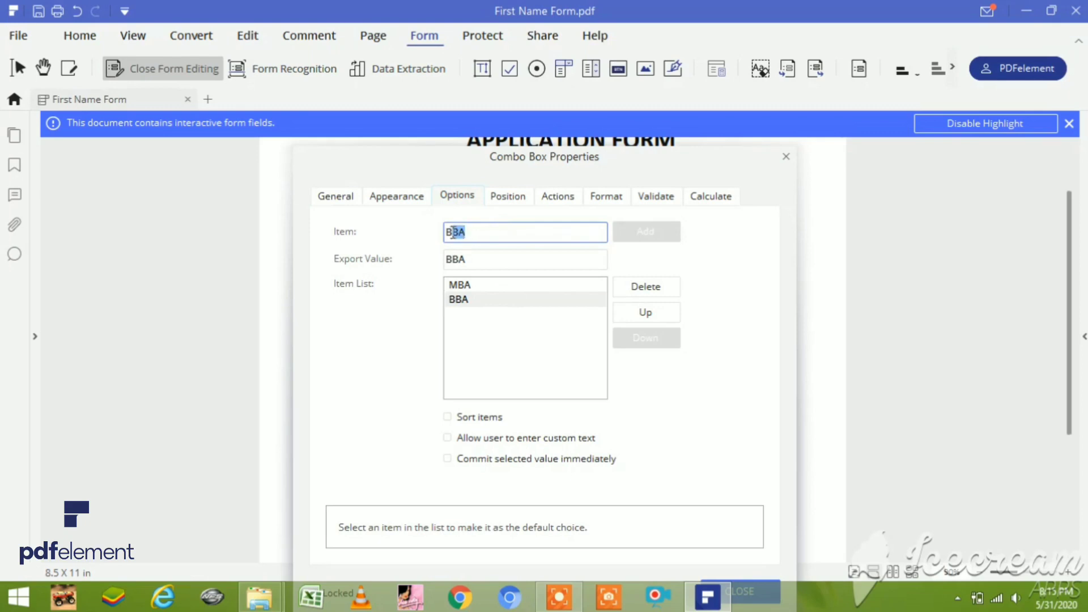
key(ctrl+a)
text(C)
key(BackSpace)
text(BCOM)
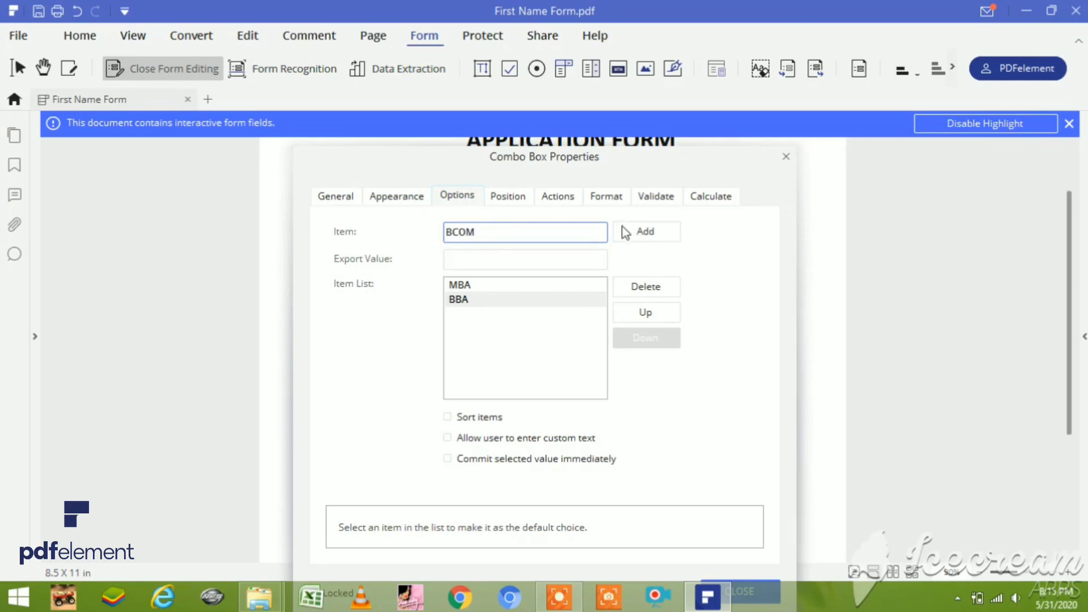
click(623, 232)
Add BA as the last choice and close Combo Box Properties
double_click(455, 236)
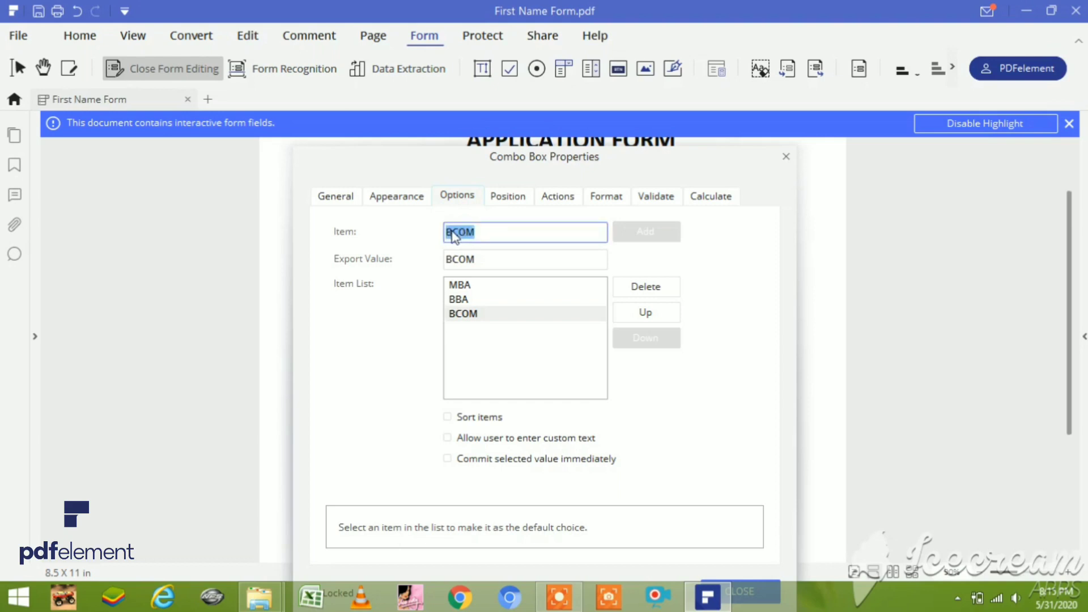
text(BA)
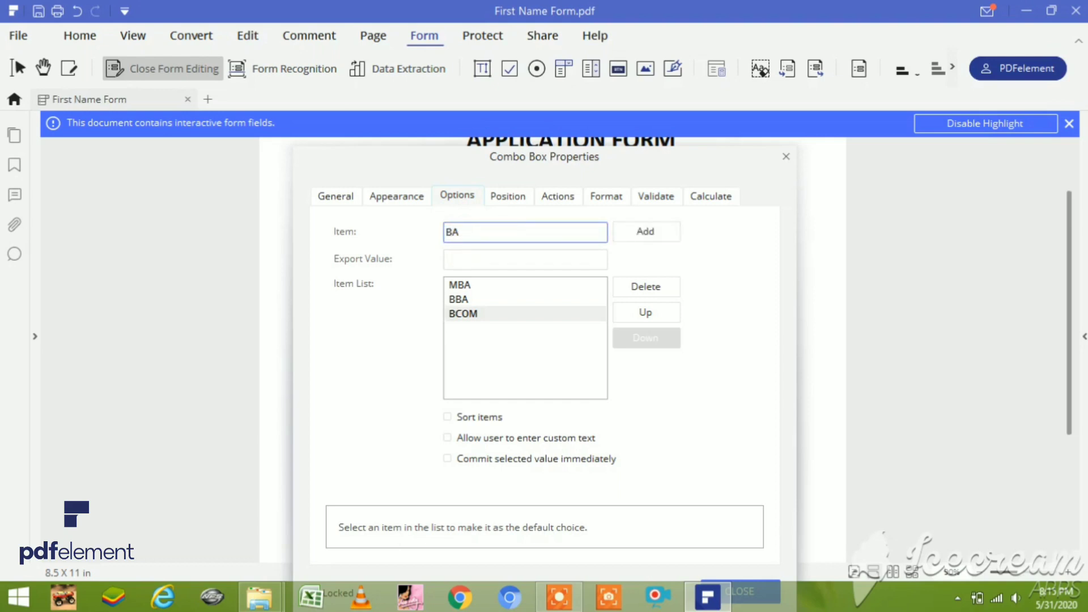
click(639, 233)
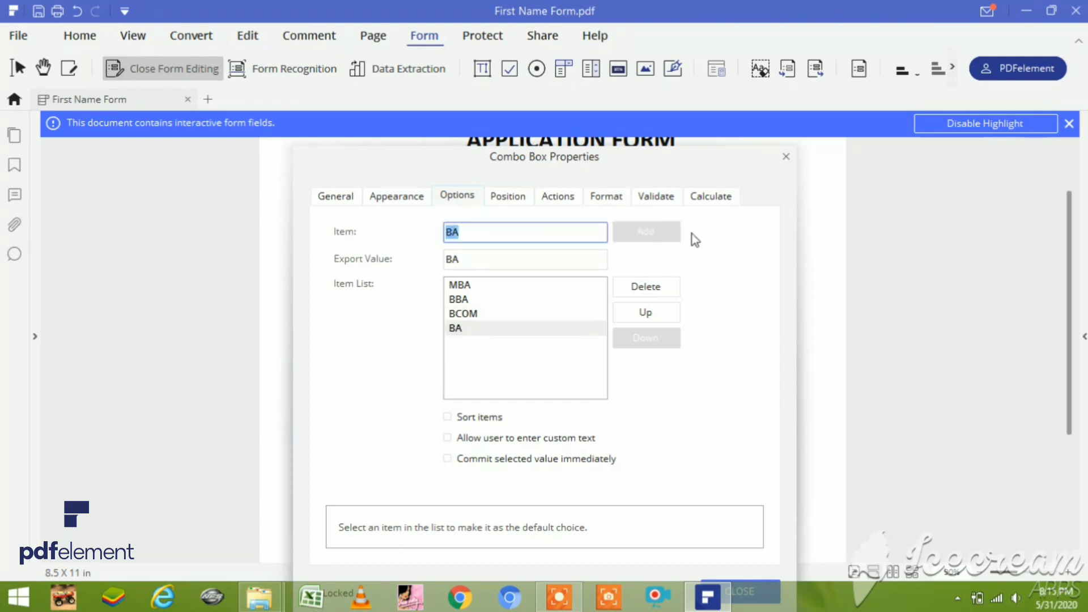
click(786, 156)
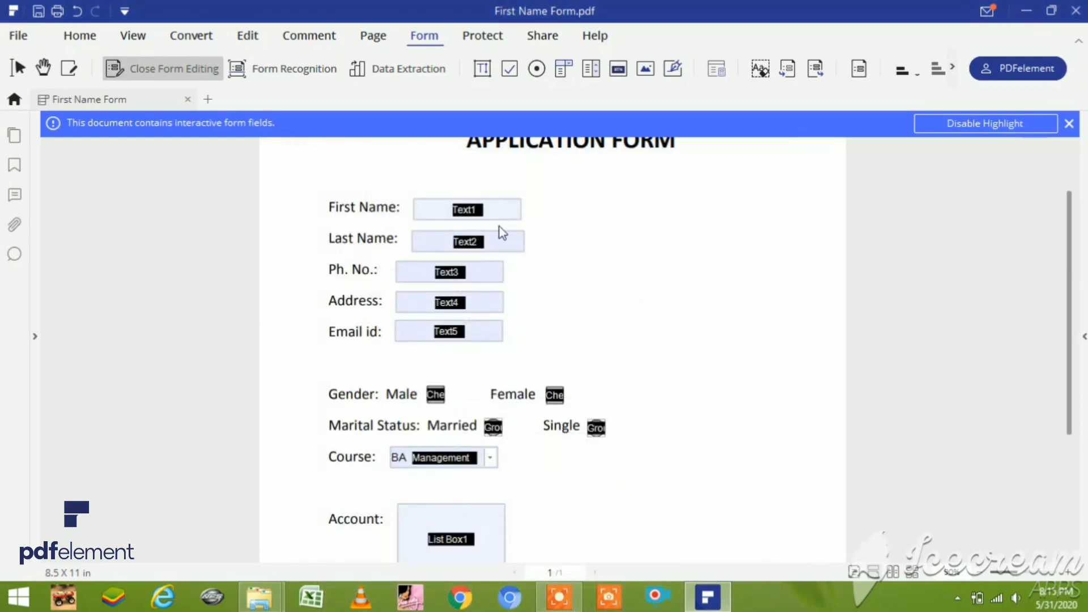
Leave form editing and fill in the first name and phone number fields
click(192, 77)
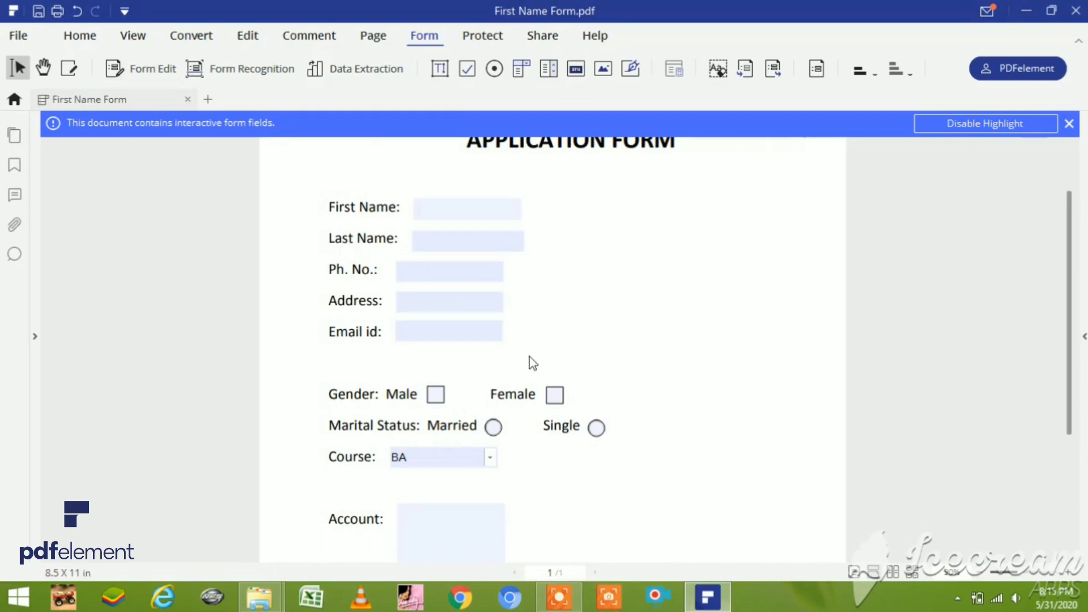
click(446, 210)
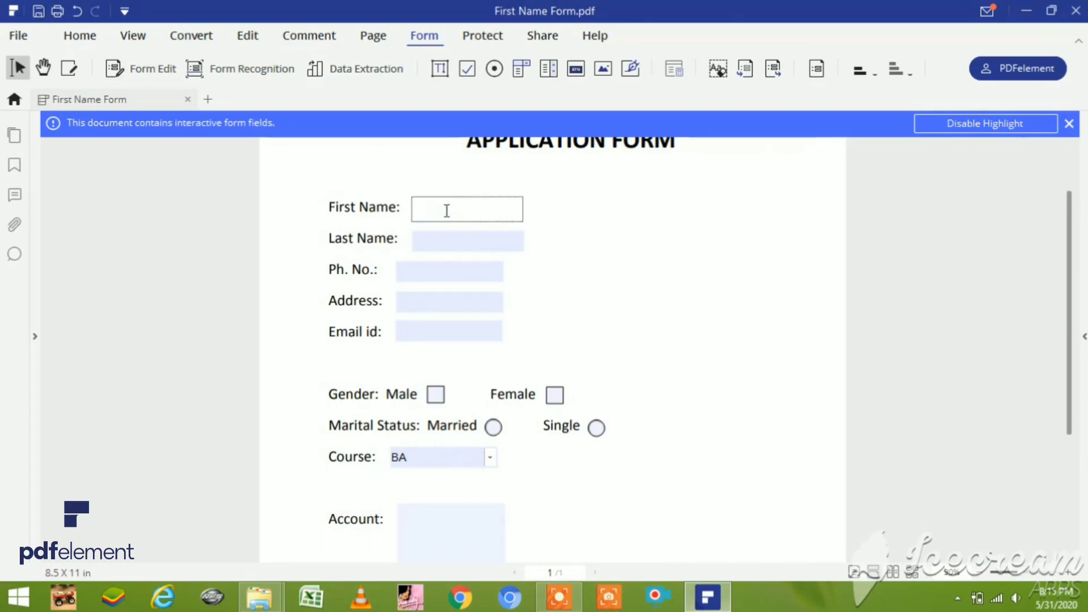
text(Guarv)
click(426, 269)
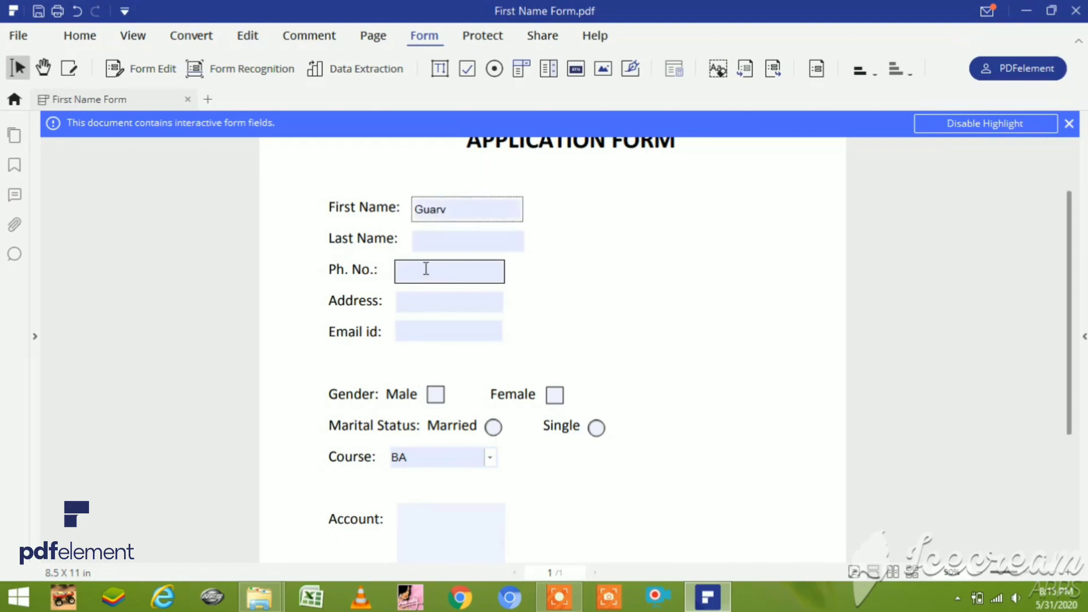
click(423, 273)
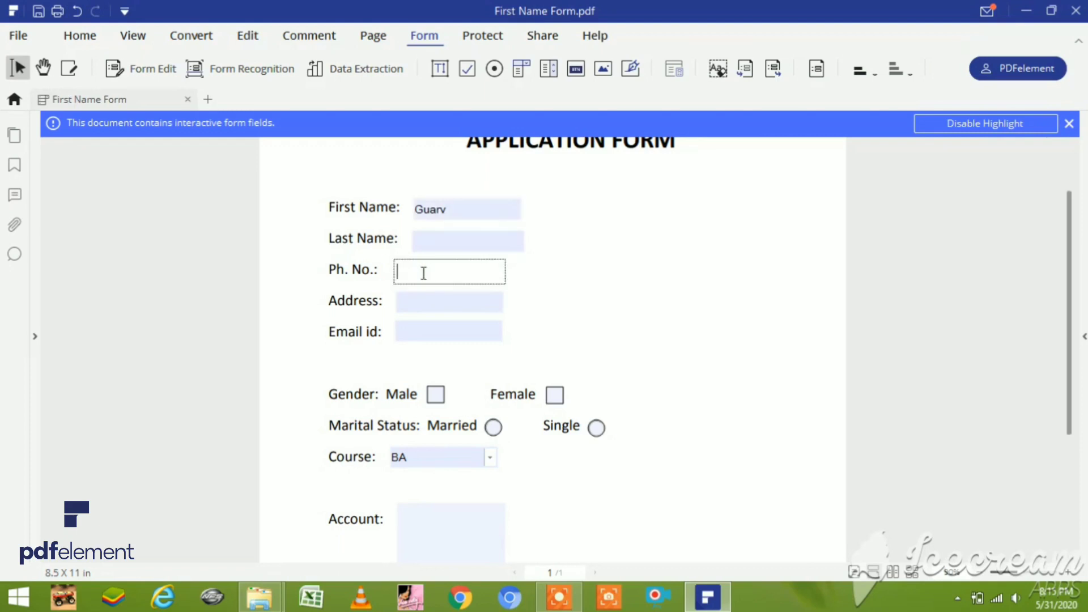
text(55555577)
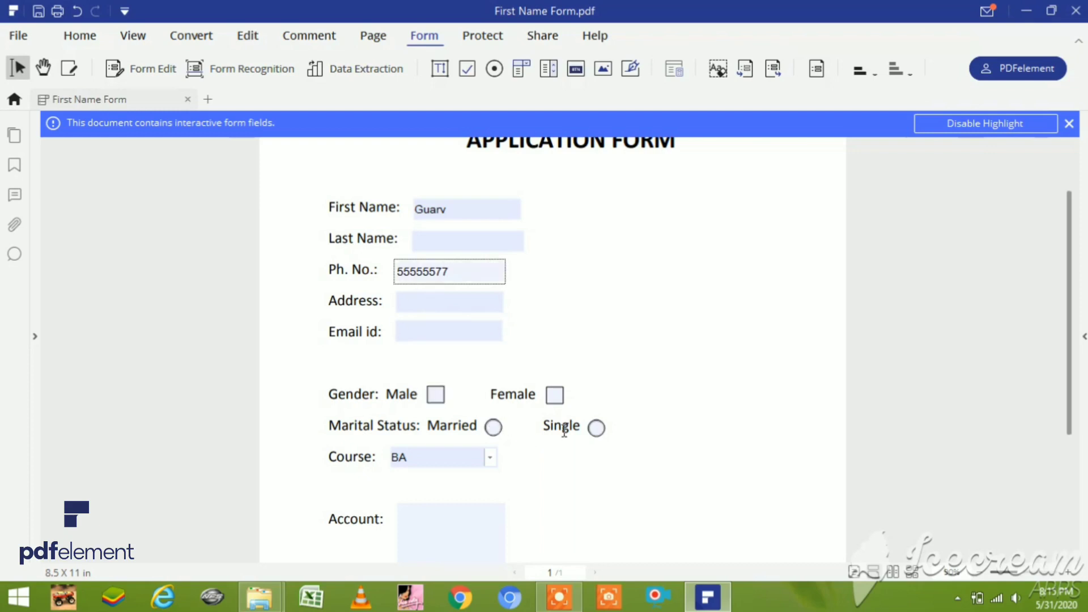
Choose Single, tick Male and set Course to MBA
click(597, 429)
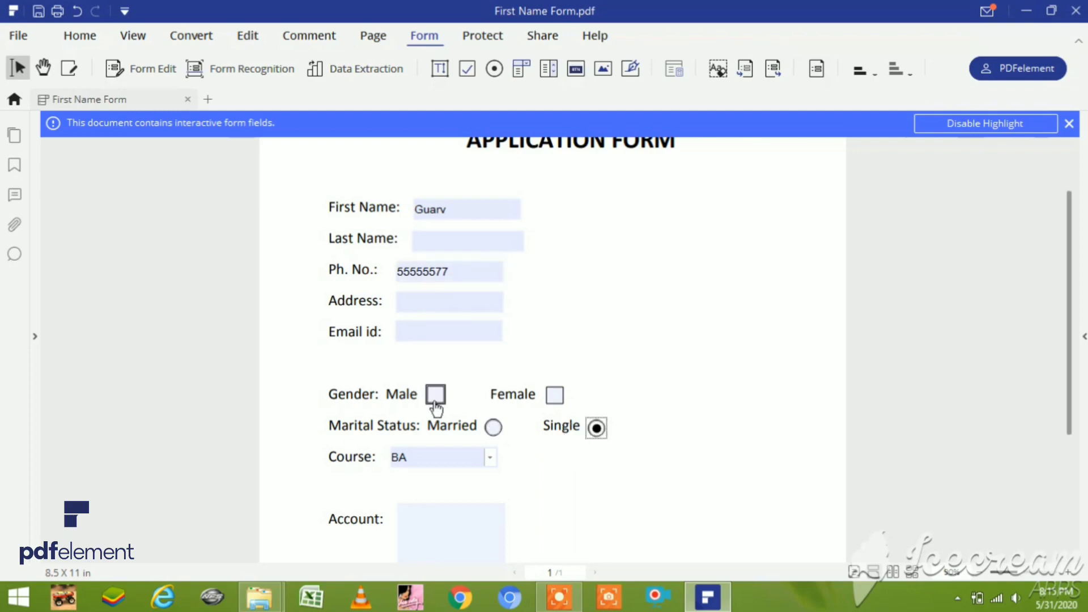
click(438, 398)
click(491, 458)
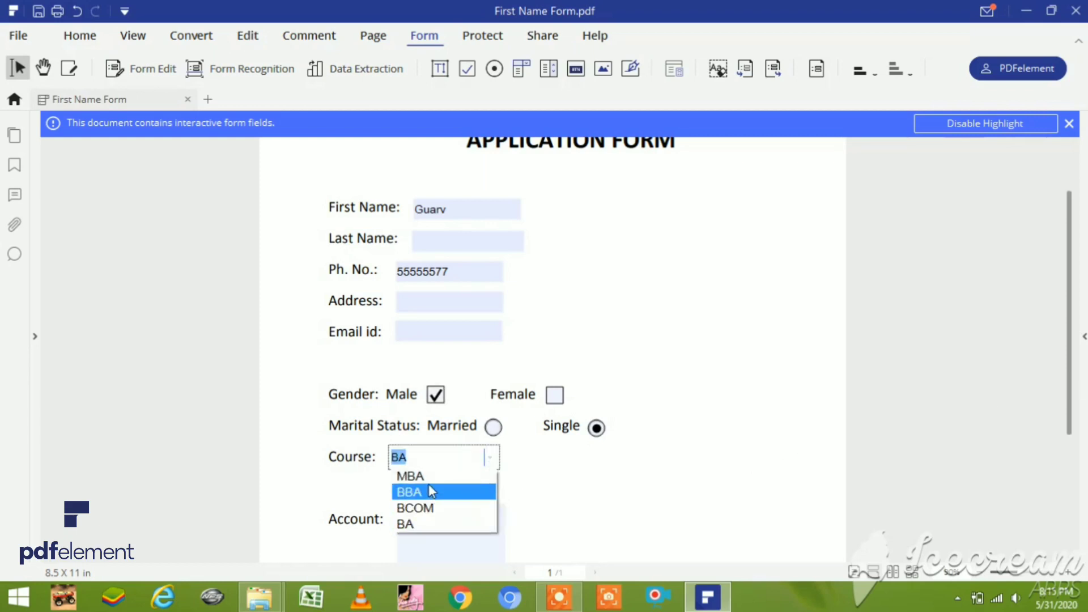
click(453, 480)
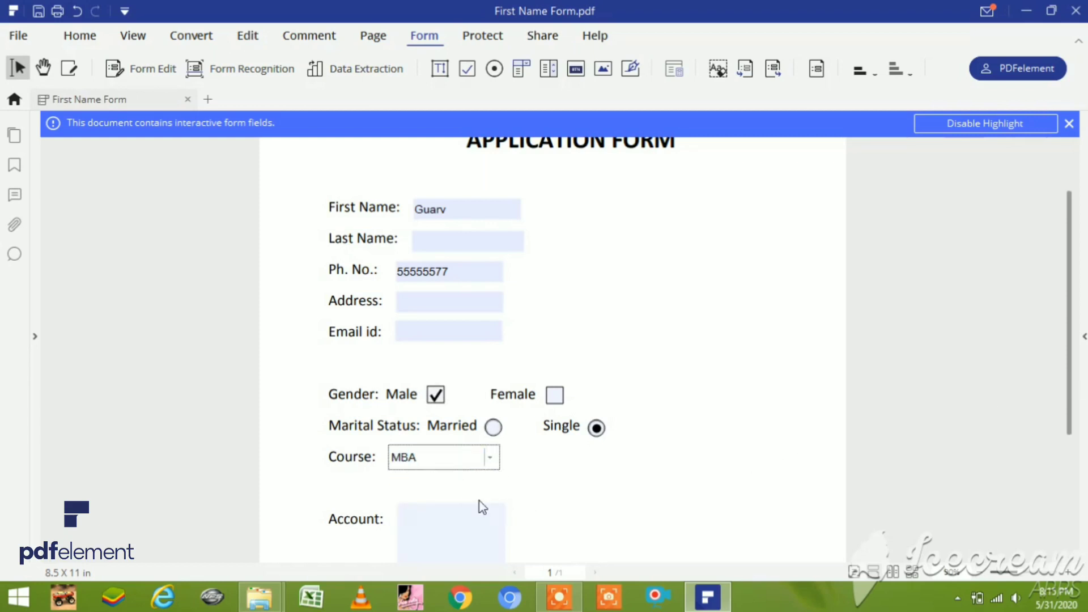
click(456, 518)
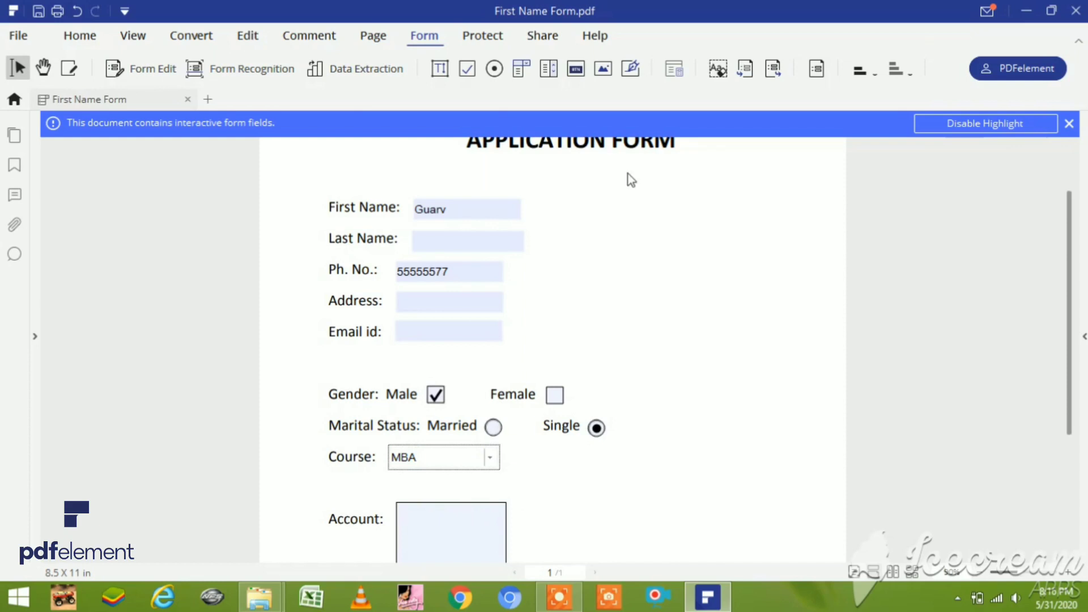
click(445, 538)
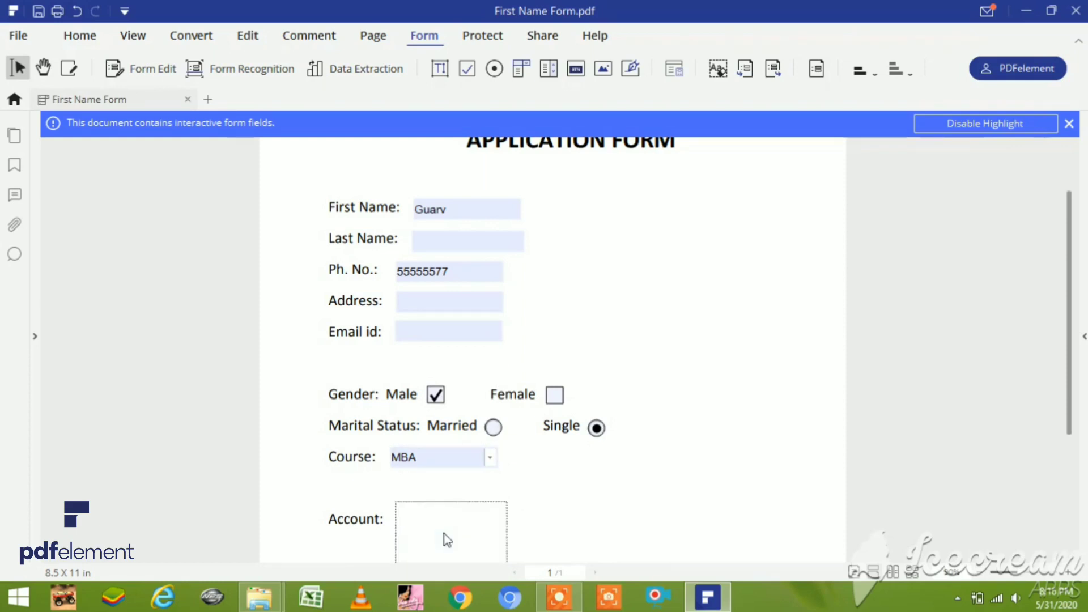
click(649, 476)
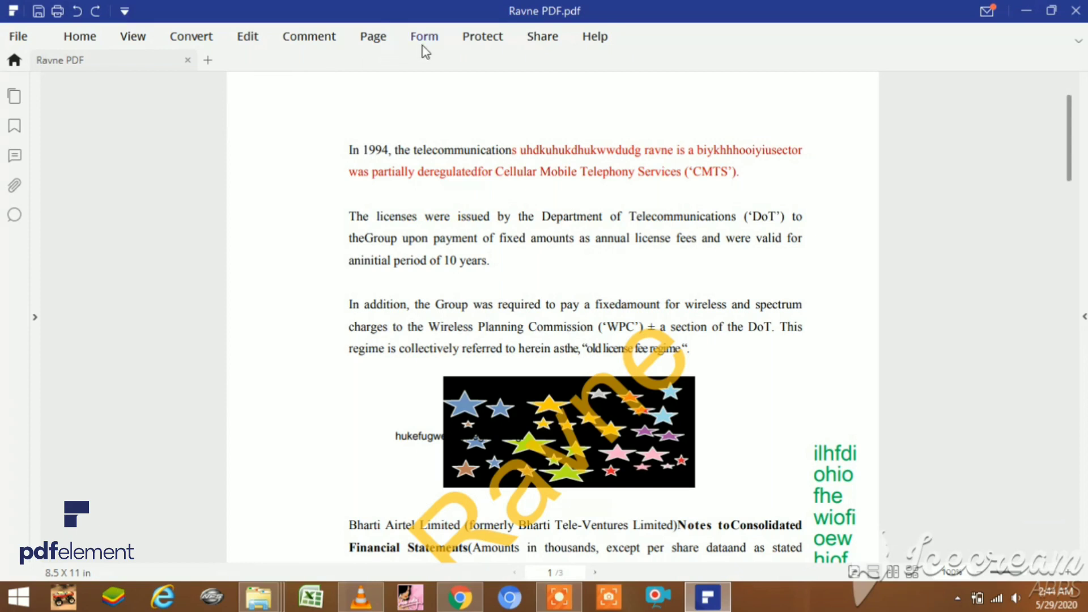
Store a commonly used password as Password 1 in the Protect password settings
click(475, 43)
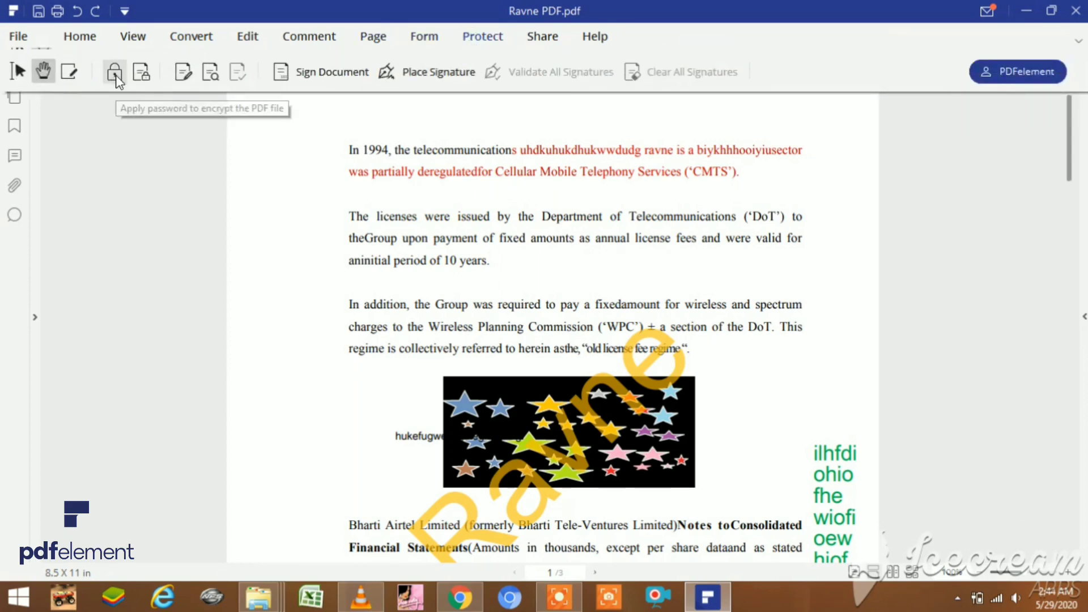
click(150, 78)
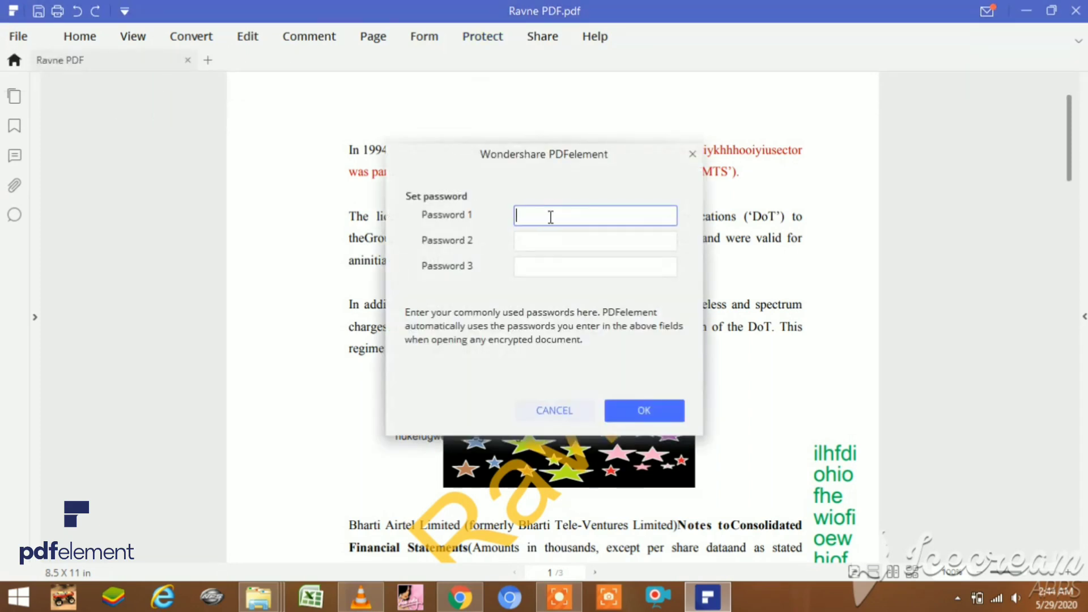
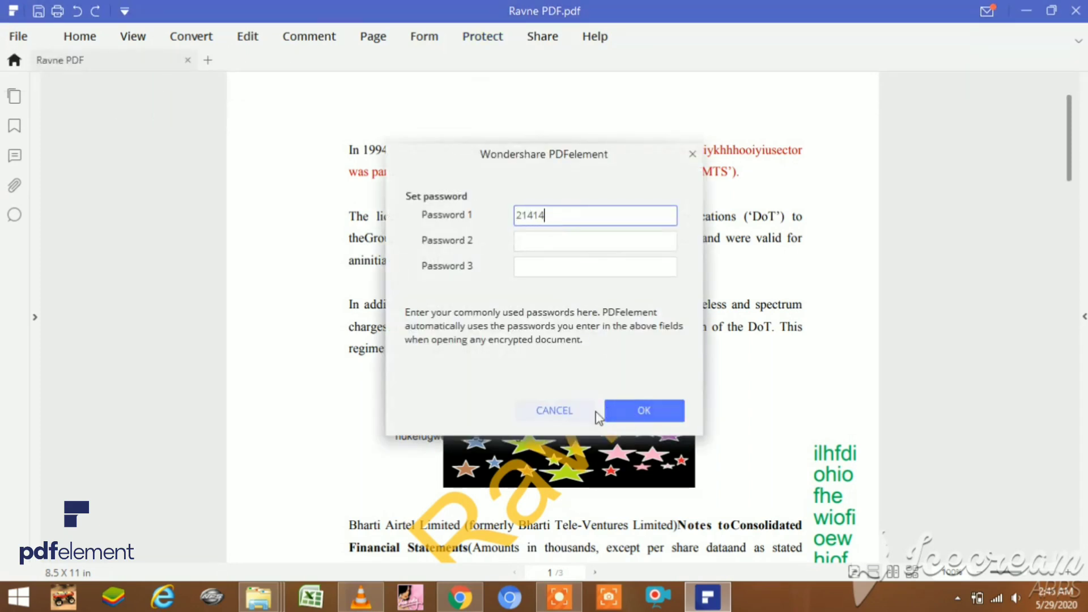
click(611, 412)
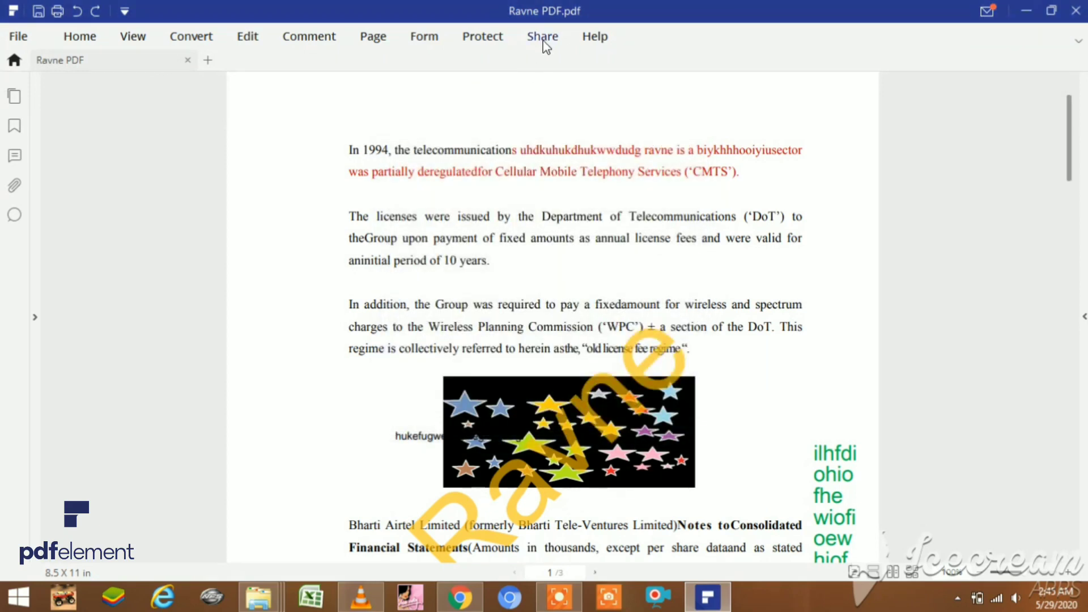
Attempt To Image conversion, cancel at the save prompt, then show the sharing options
click(192, 37)
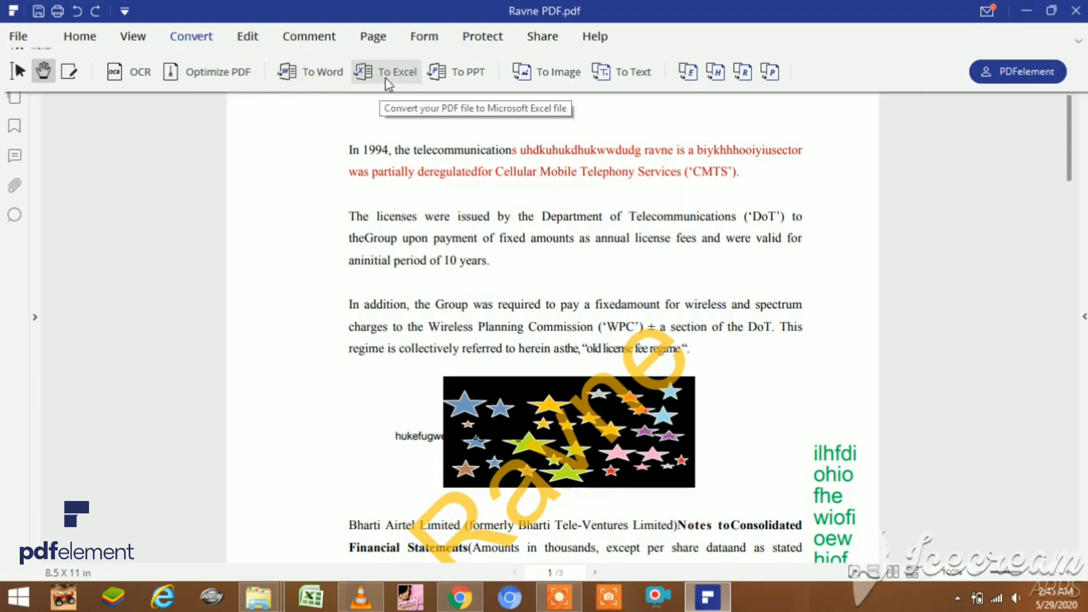
click(542, 70)
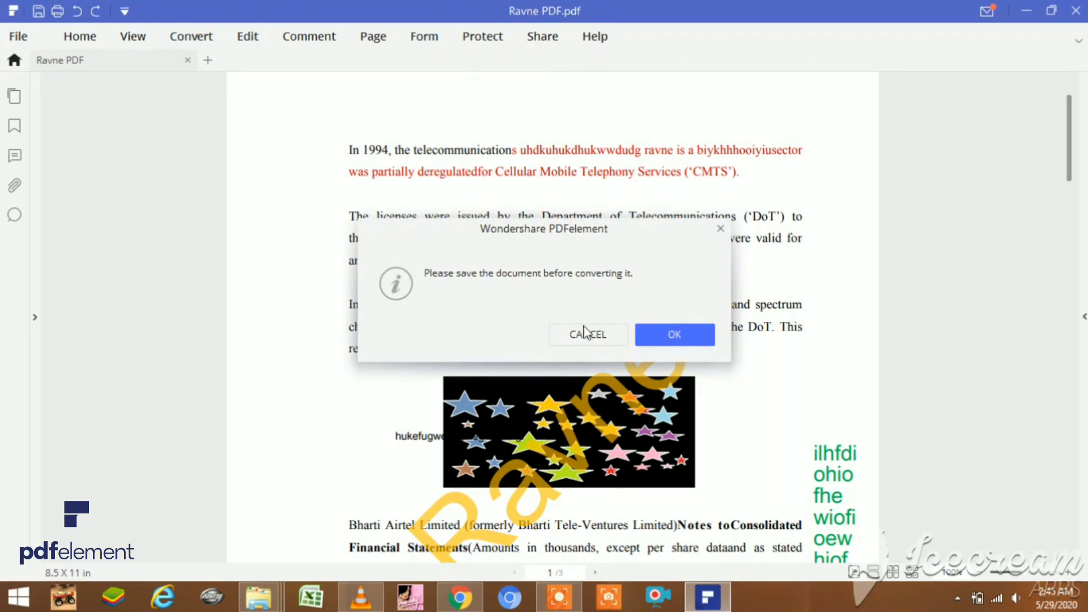
click(584, 331)
click(192, 35)
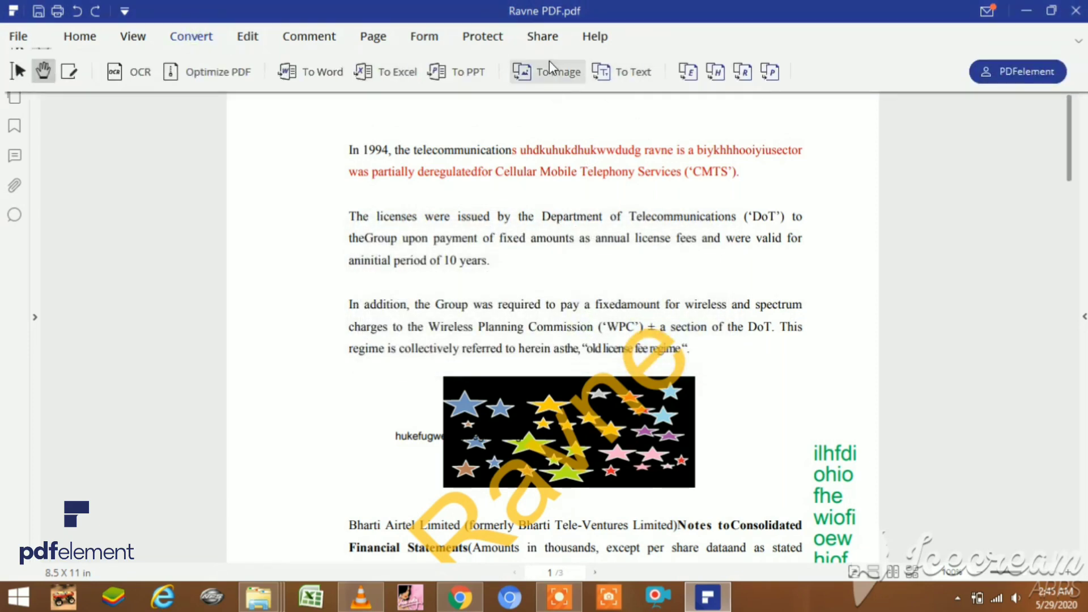
click(543, 37)
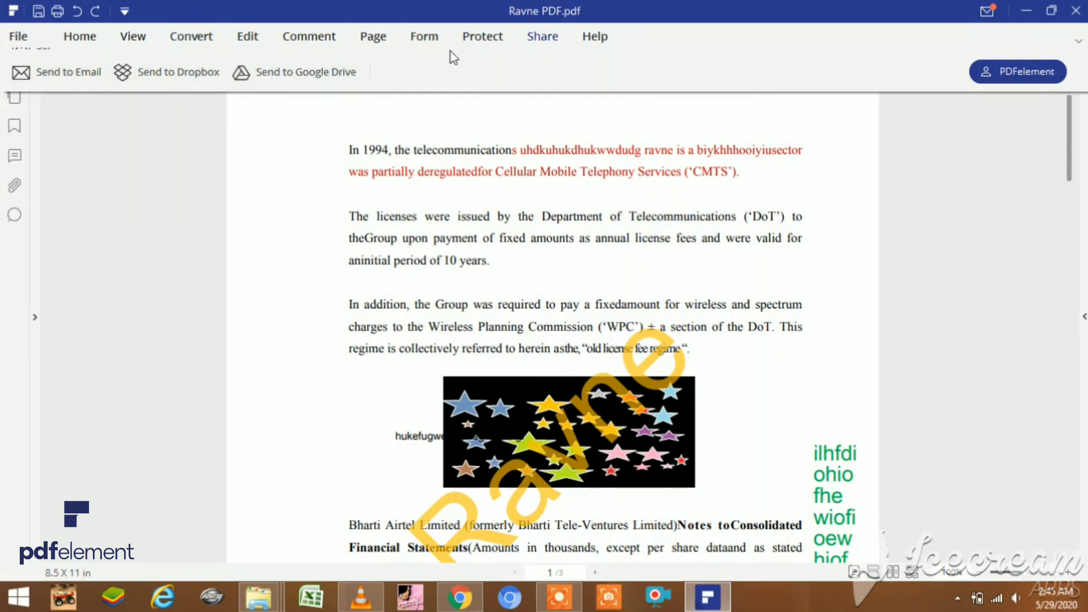
Switch into form editing mode from the Form tab
click(425, 38)
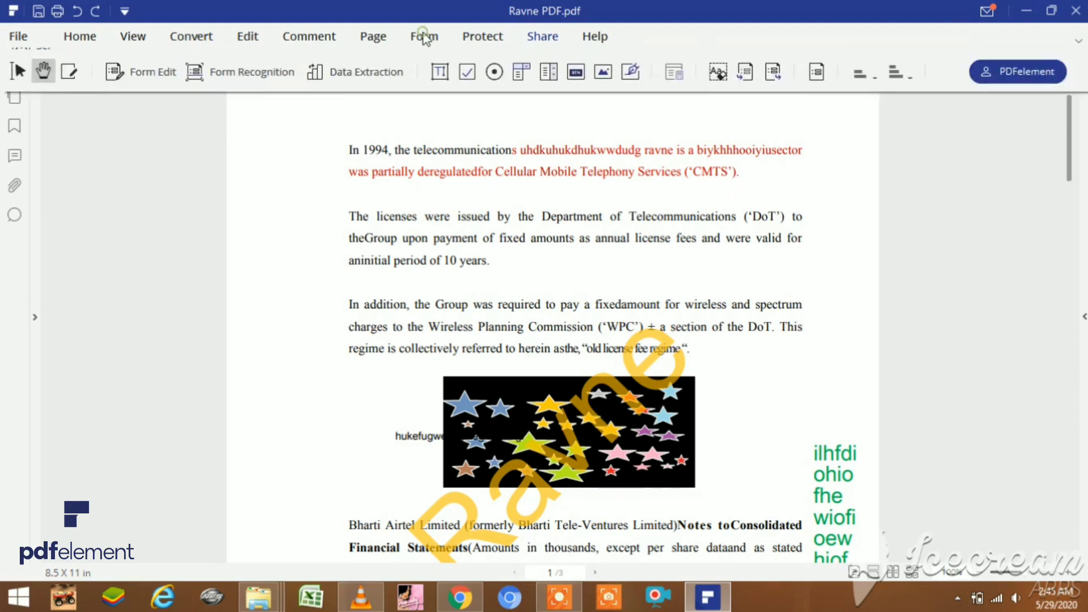
click(149, 79)
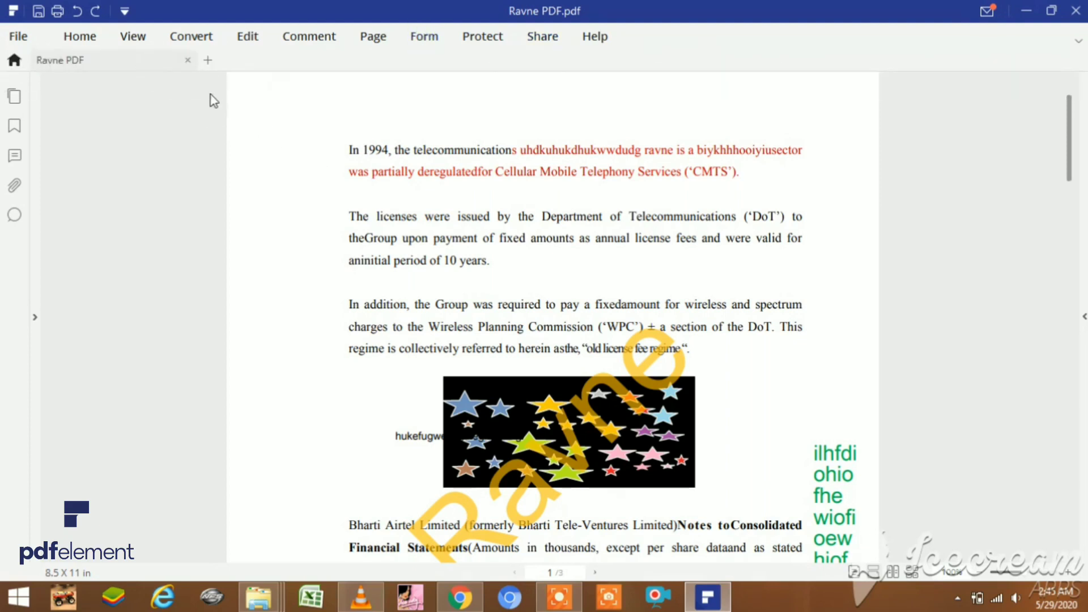
click(249, 38)
click(425, 37)
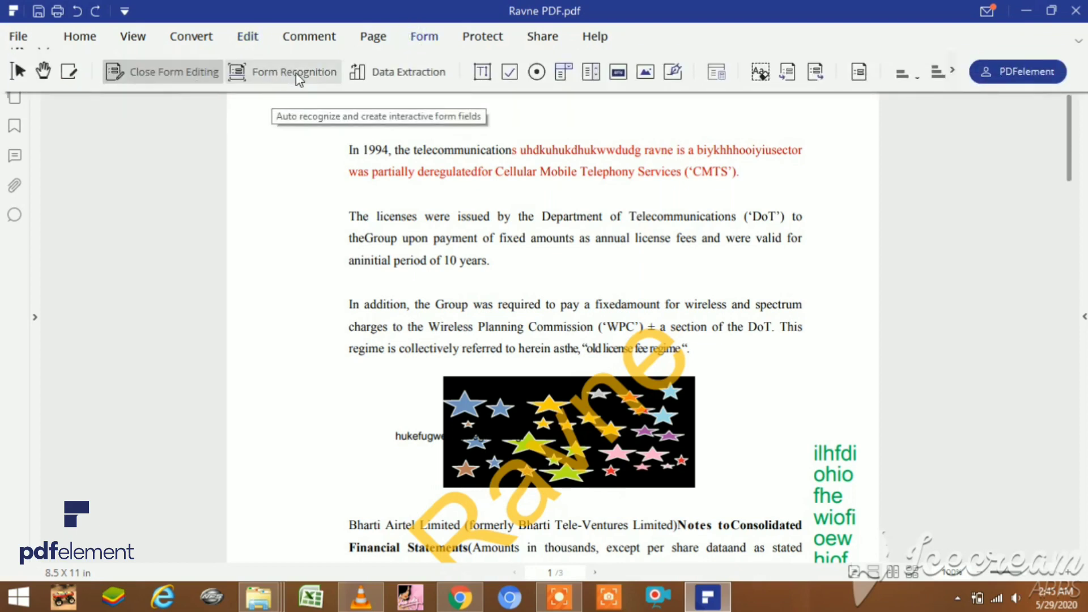
Run Form Recognition, save the file as Ravne PDF, and dismiss the OCR download prompt
click(395, 75)
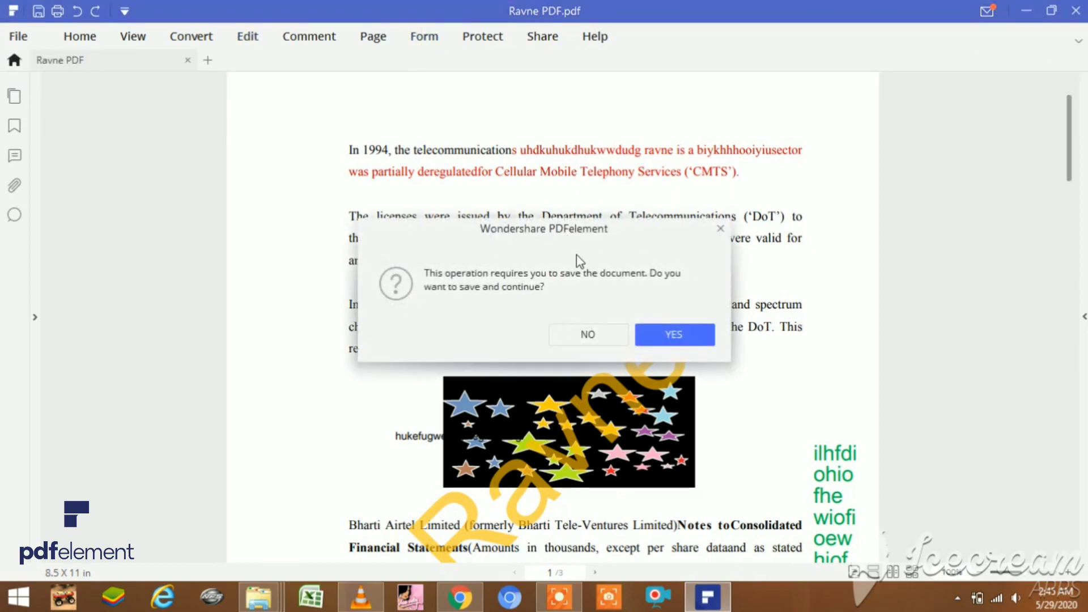
click(652, 338)
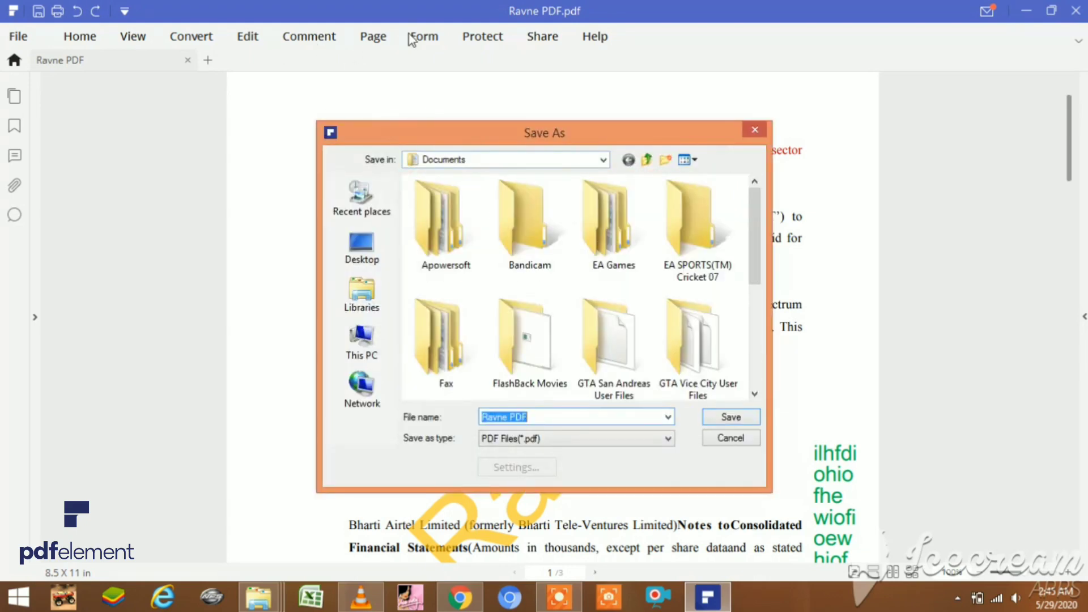
click(721, 420)
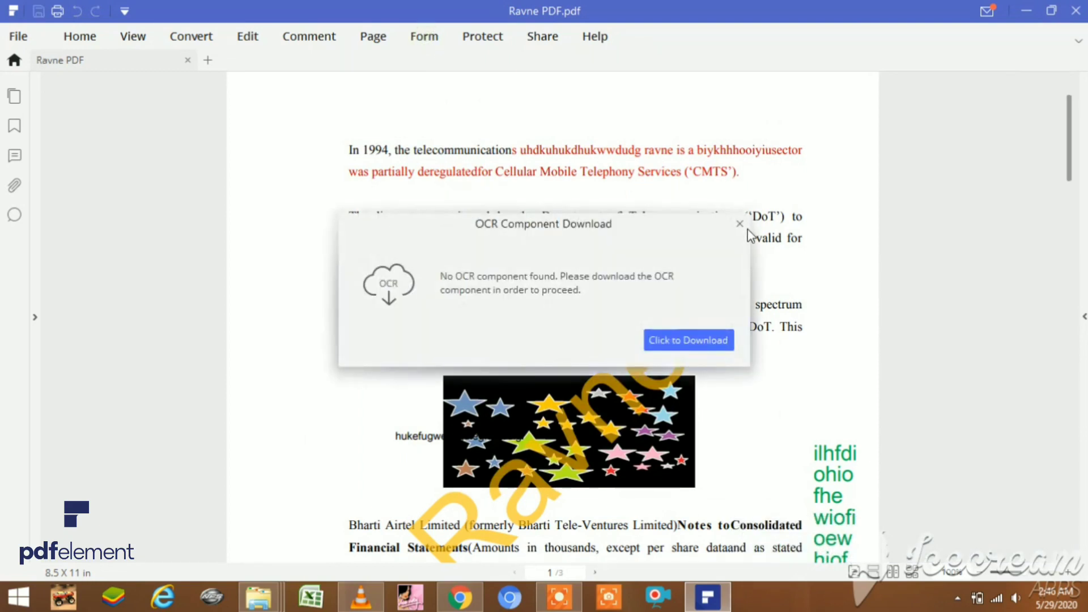
click(740, 224)
click(437, 36)
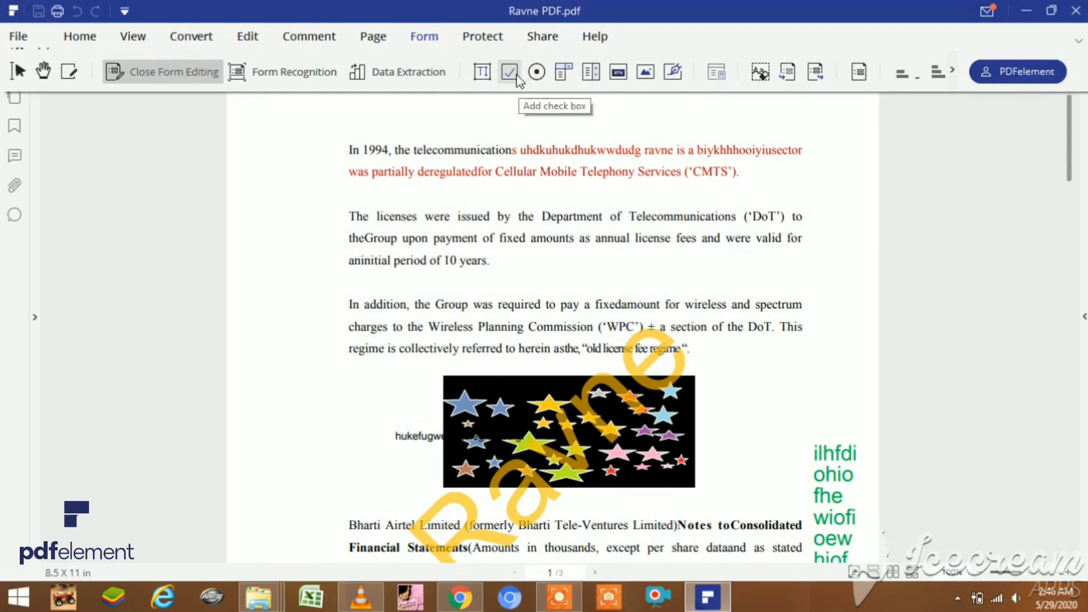
Draw a list box field over the opening paragraph and leave form editing
click(578, 81)
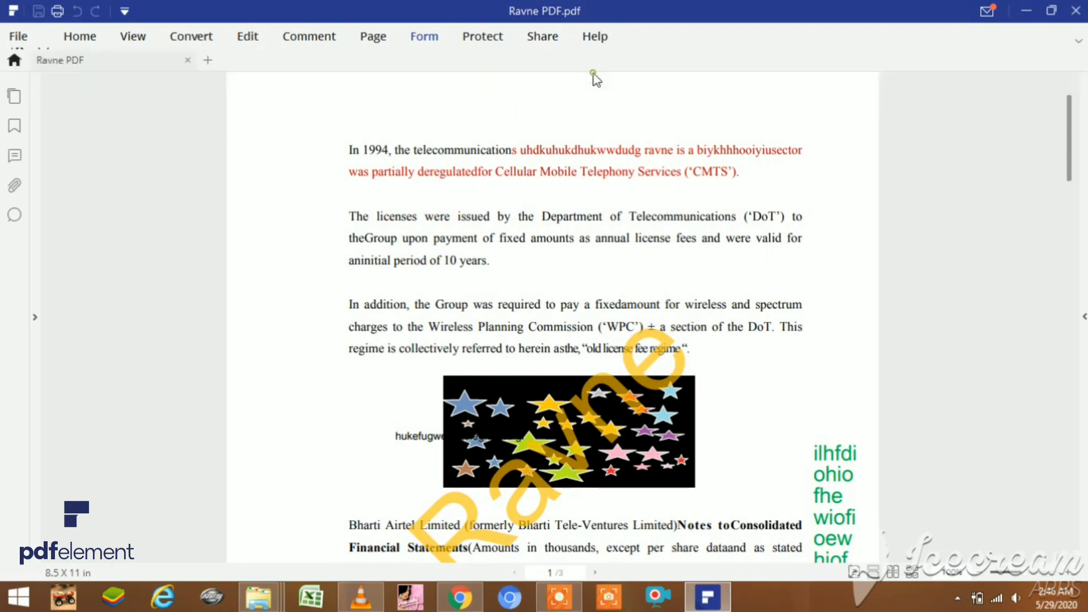
drag(358, 104, 549, 252)
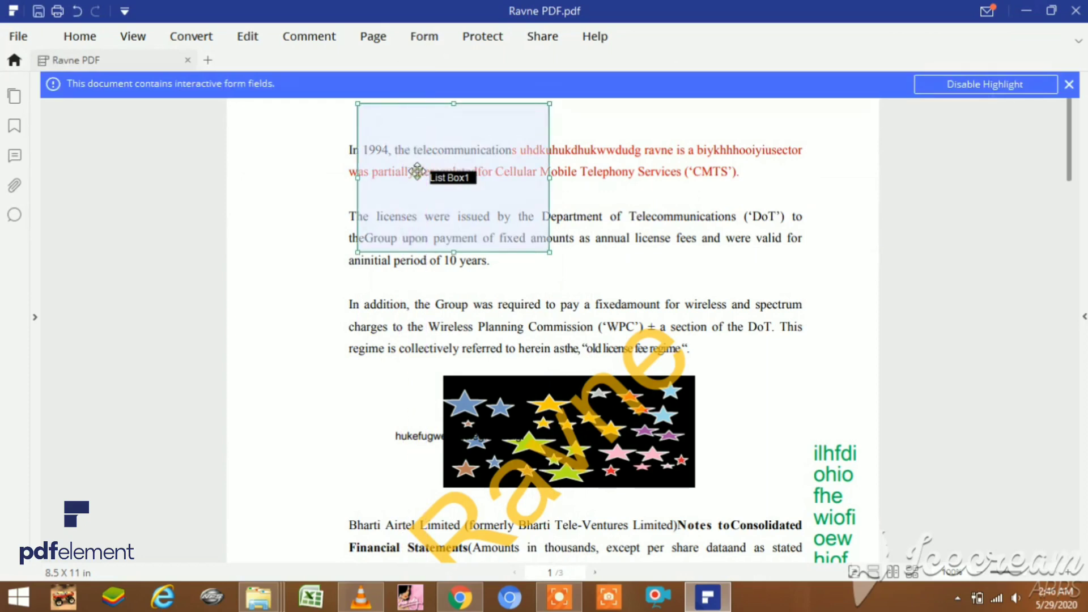
click(432, 41)
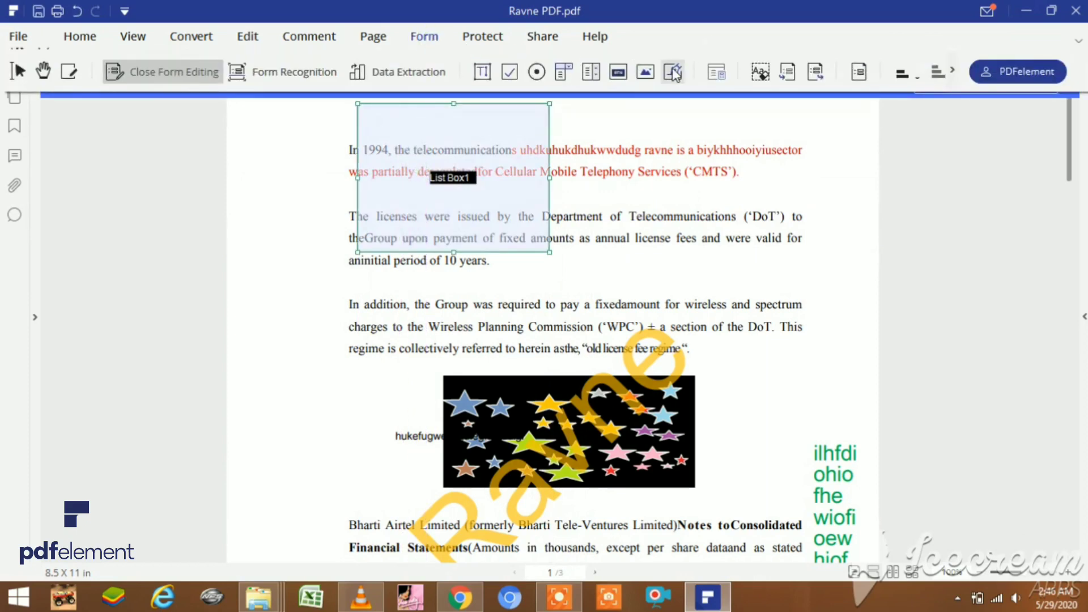
click(15, 97)
Browse the bookmarks, comments and attachments panes, ending on page thumbnails
click(15, 127)
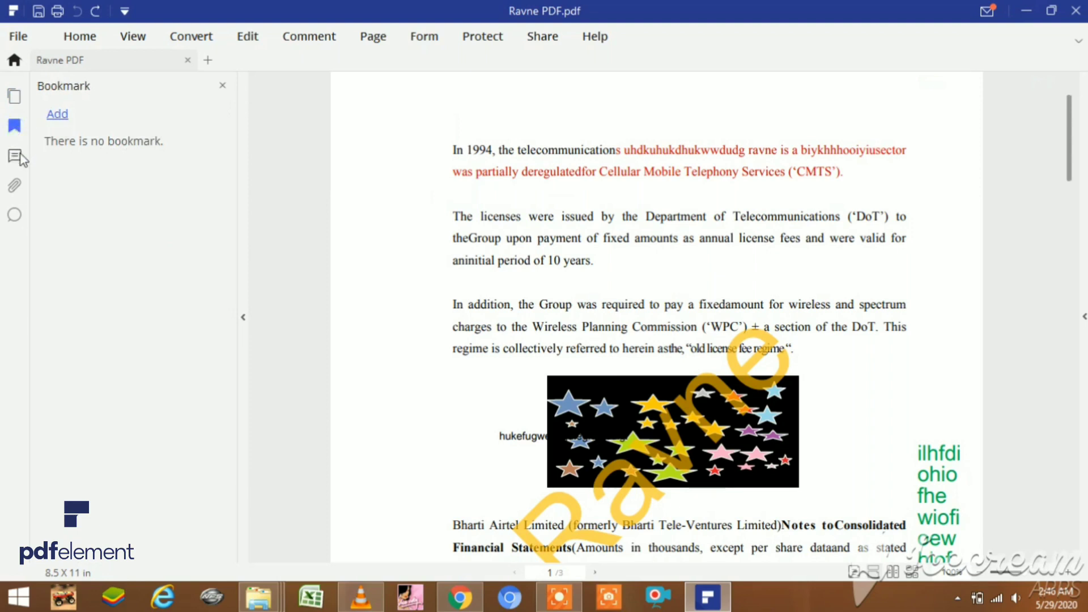
click(17, 158)
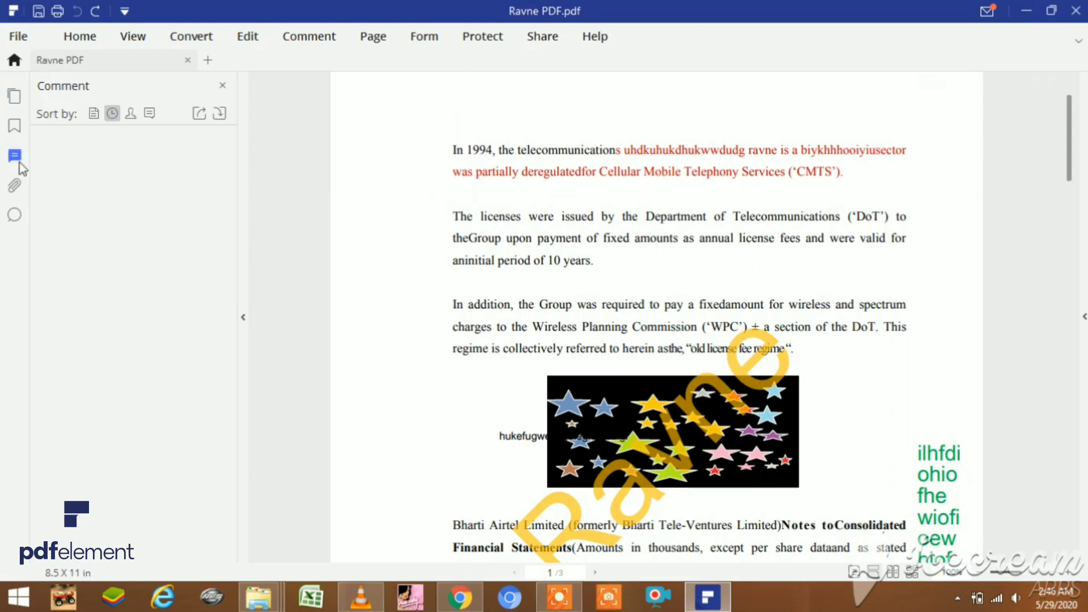
click(17, 190)
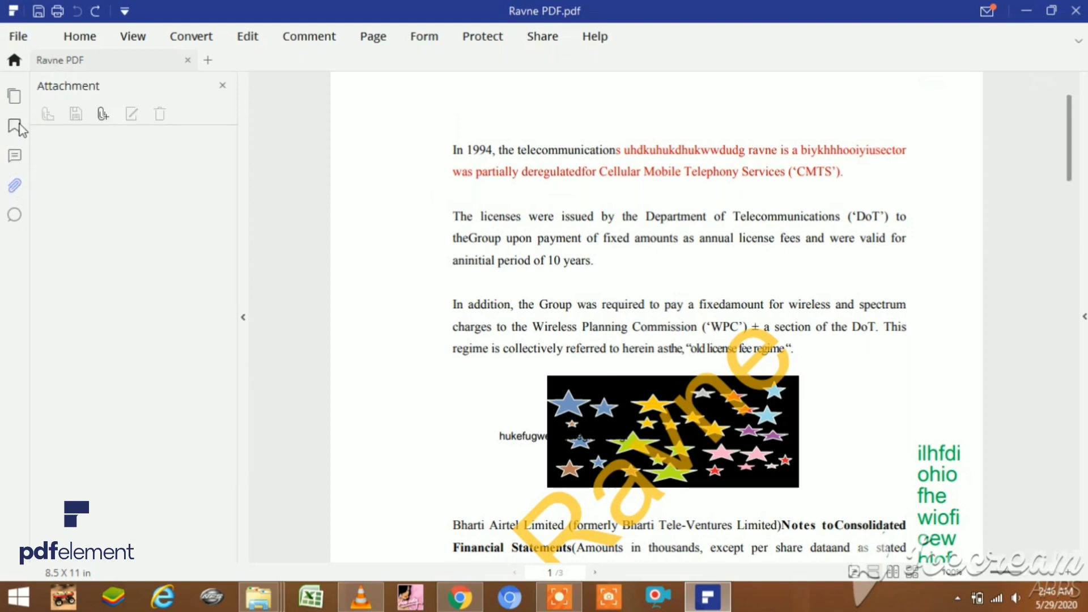
click(15, 102)
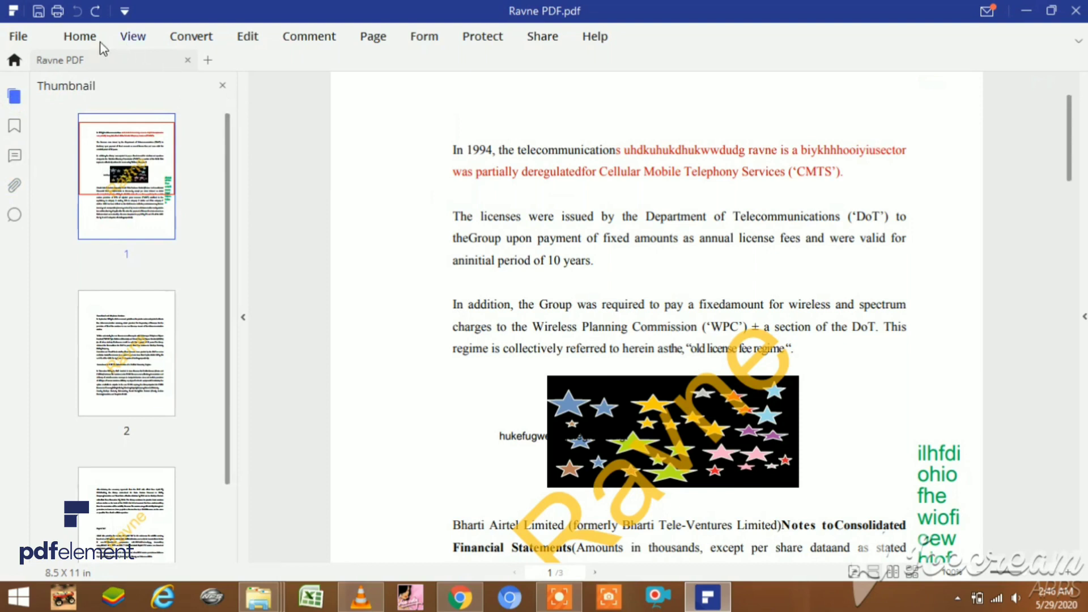
Browse PDFelement's Home, View, Comment, Page and Edit tools, then switch to Chrome's Downloads page
click(85, 37)
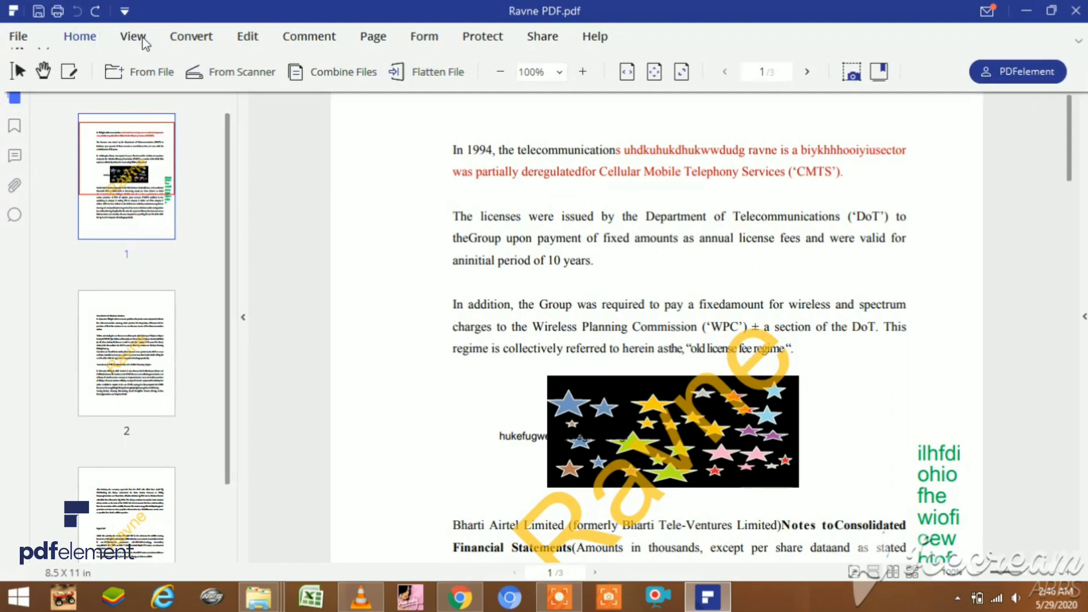
click(139, 38)
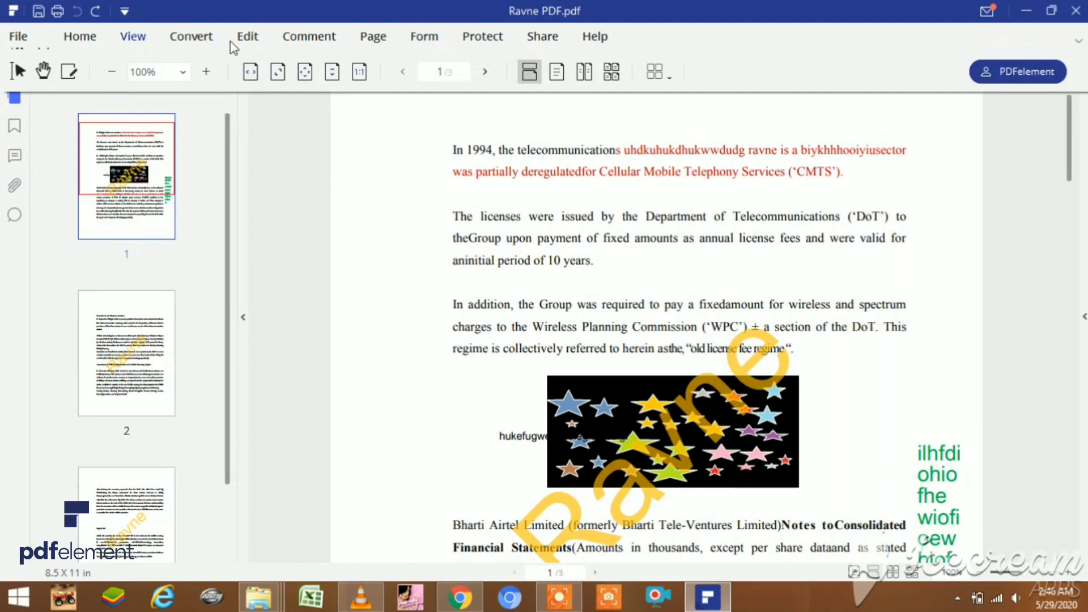
key(ctrl+F1)
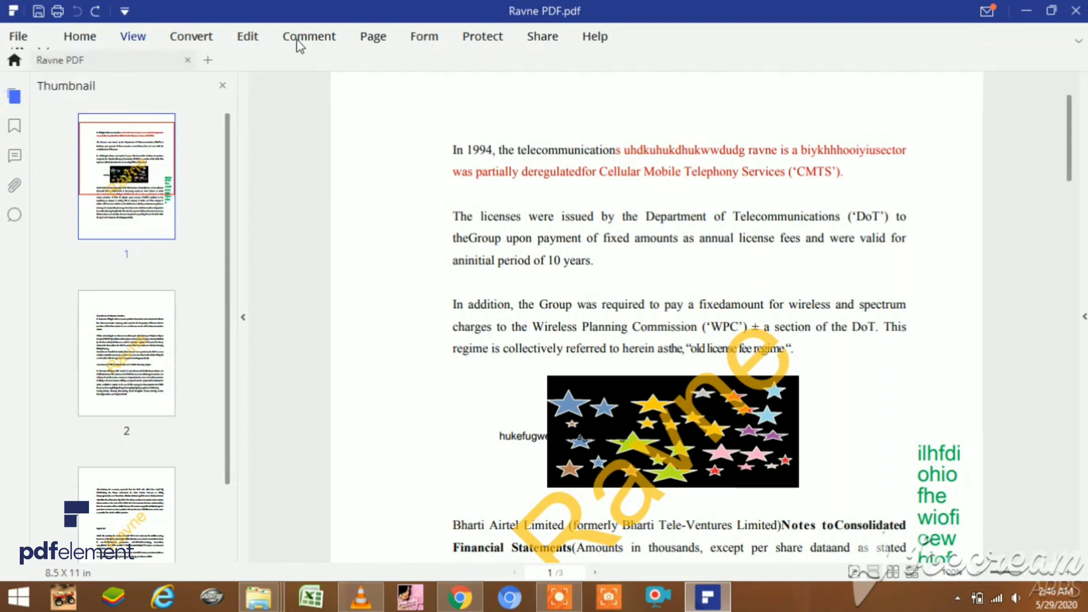
click(297, 39)
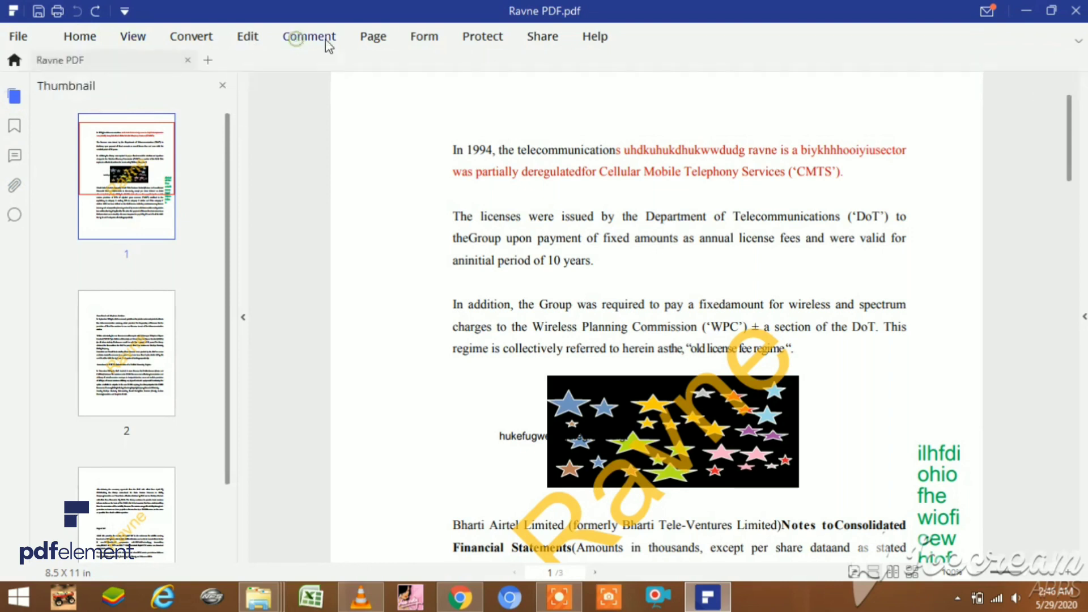
click(389, 42)
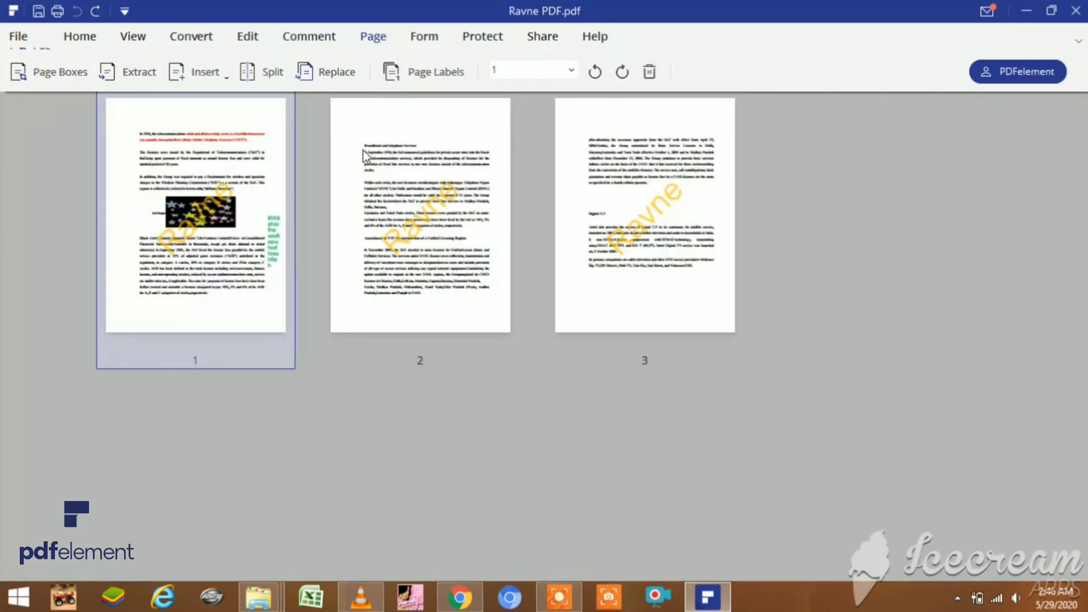
click(248, 36)
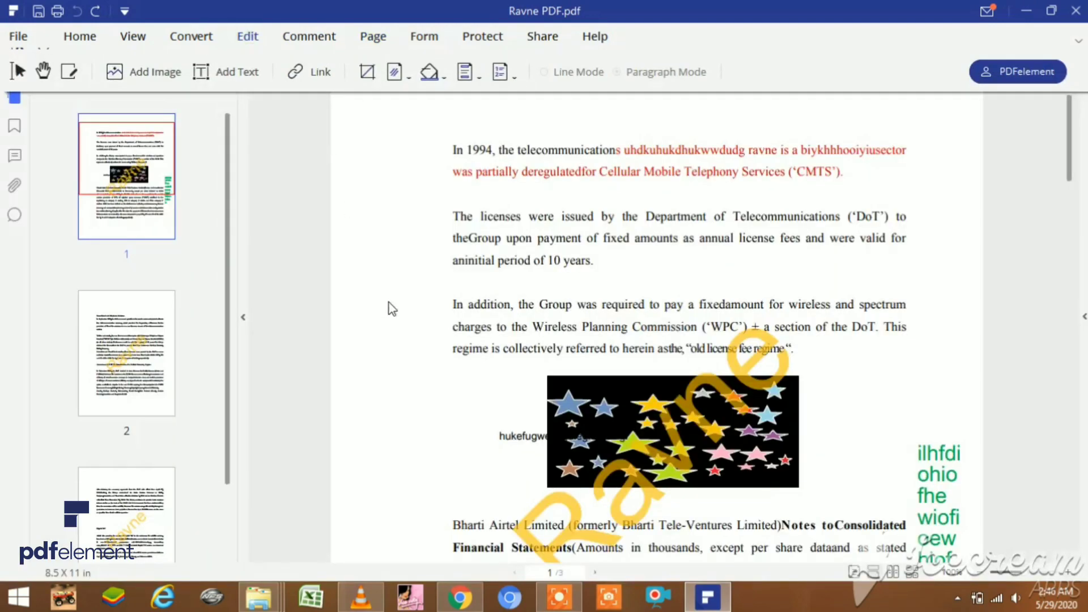
click(461, 596)
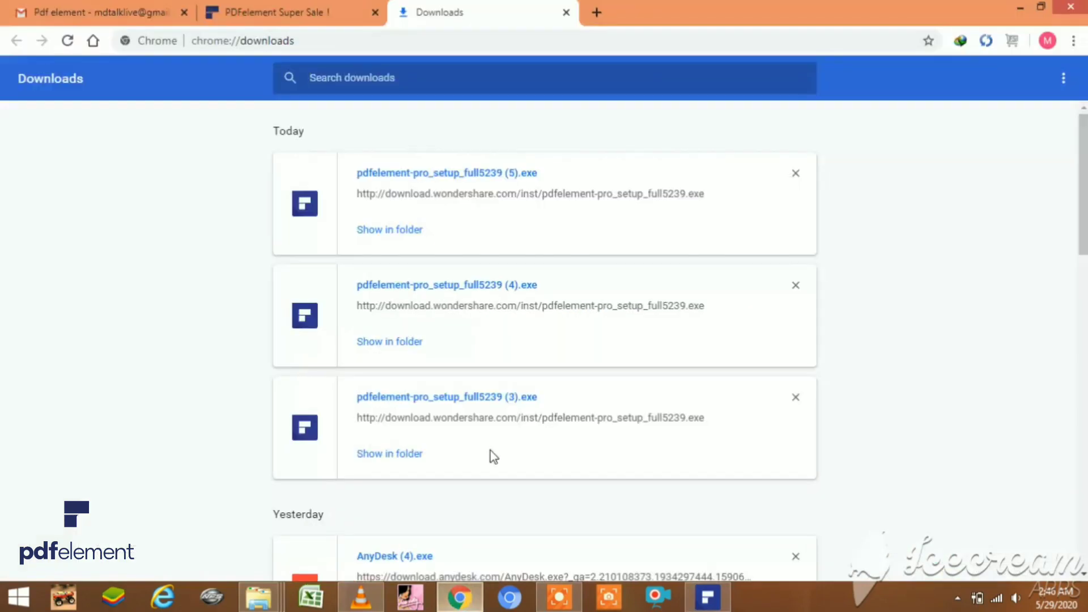
Open the PDFelement Super Sale ! tab, show its Download options, and scan the pricing table
click(309, 39)
click(298, 12)
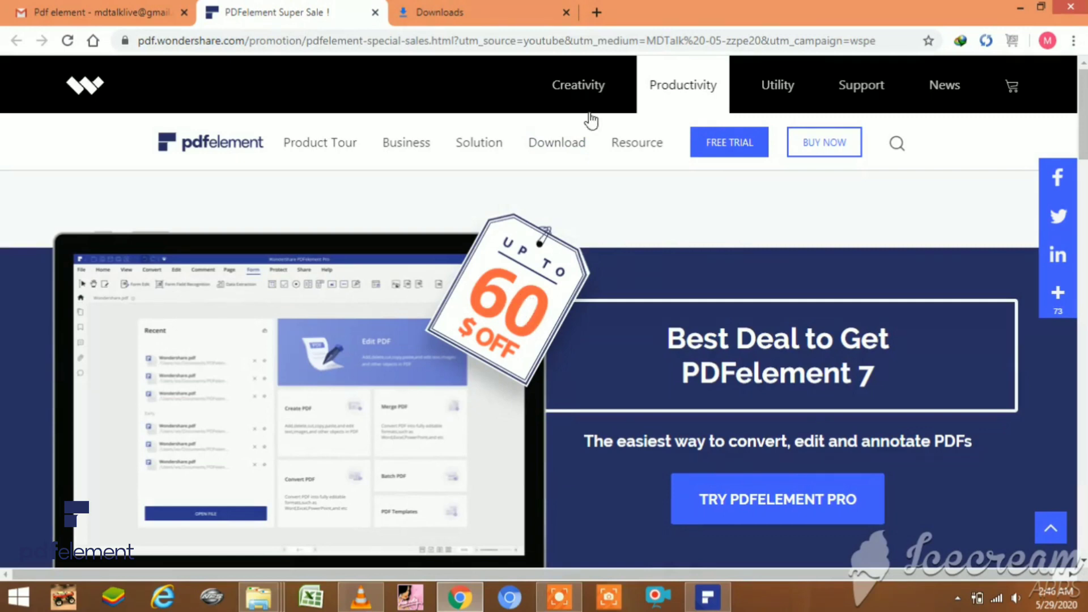
click(575, 143)
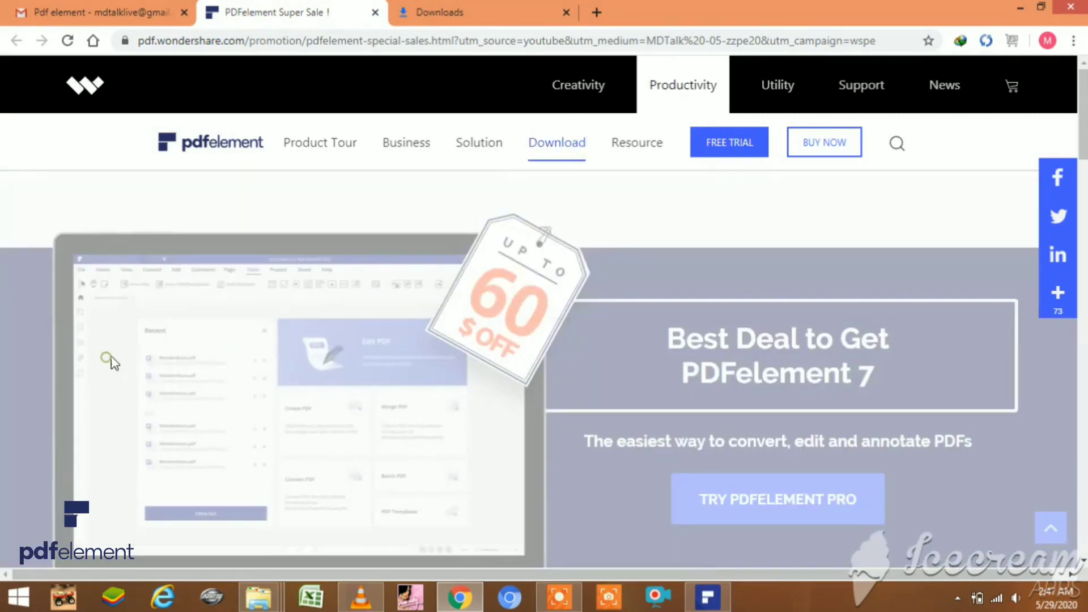
scroll(494, 389, down, 8)
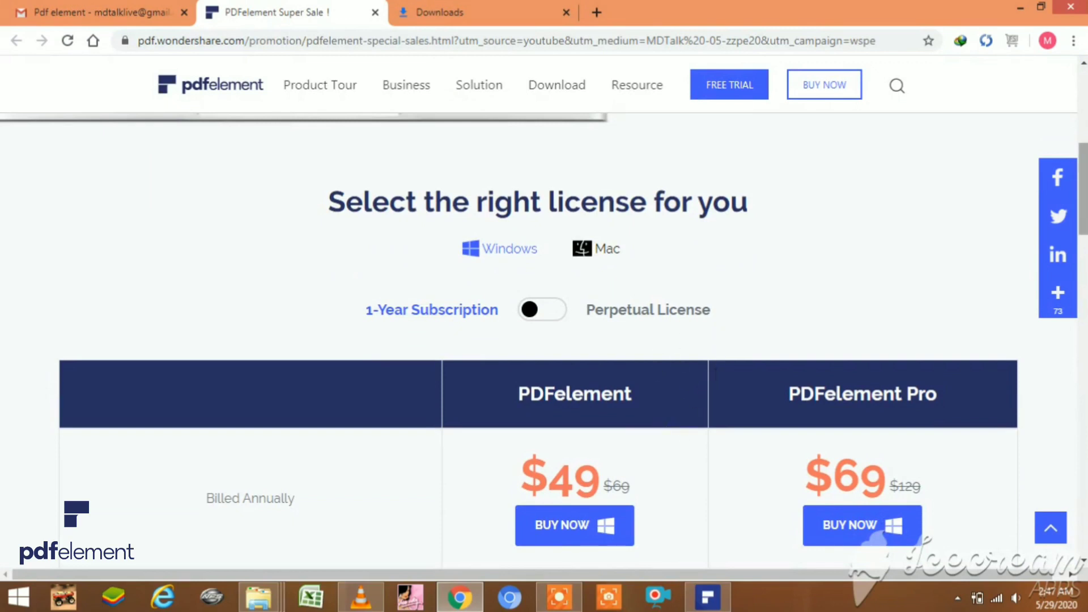
scroll(718, 374, down, 7)
scroll(718, 375, down, 3)
scroll(718, 374, up, 4)
scroll(699, 351, up, 2)
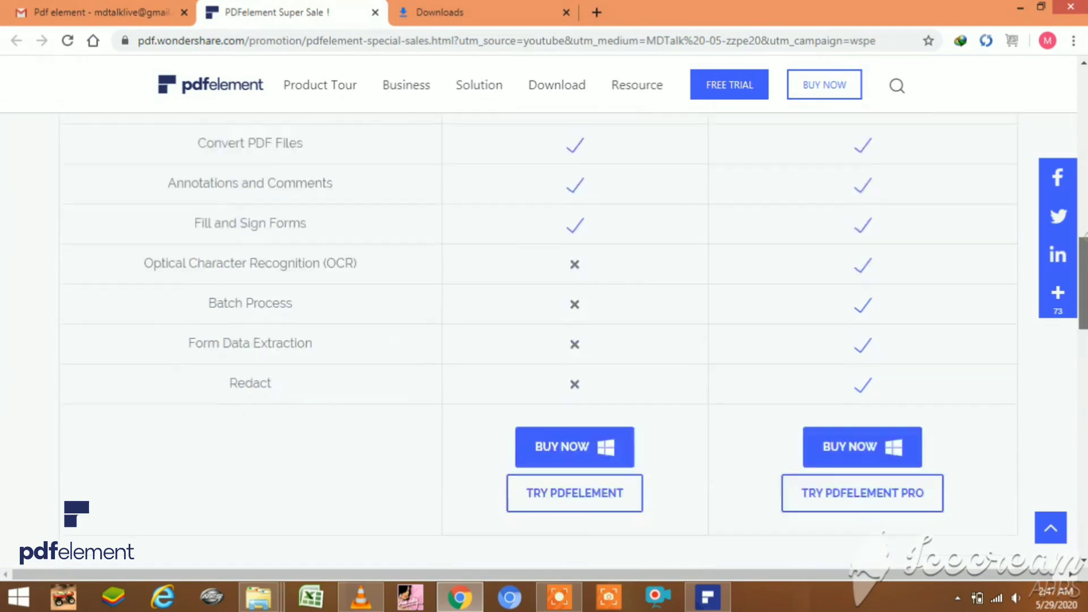
Look through the sale page's feature comparison and product highlight sections
drag(1083, 262, 1083, 406)
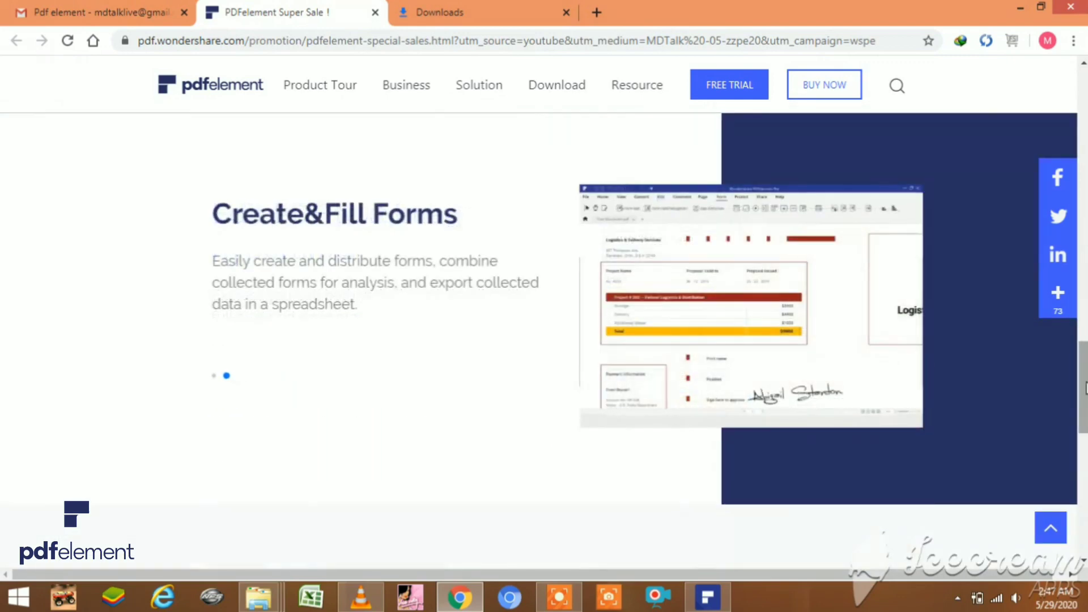
scroll(919, 104, up, 15)
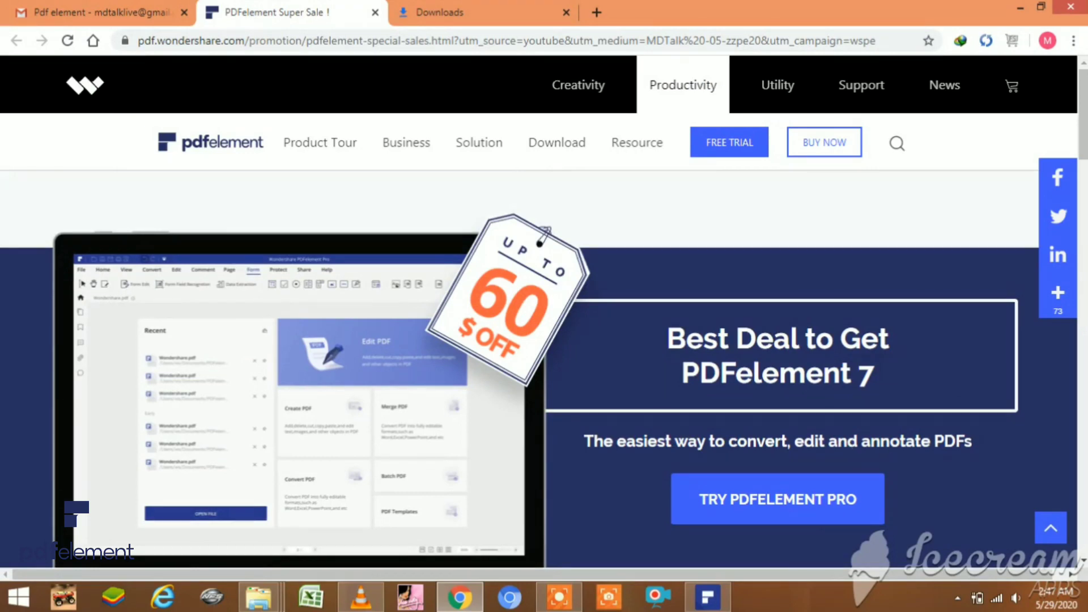
scroll(544, 340, down, 15)
scroll(544, 340, down, 15)
scroll(545, 340, up, 8)
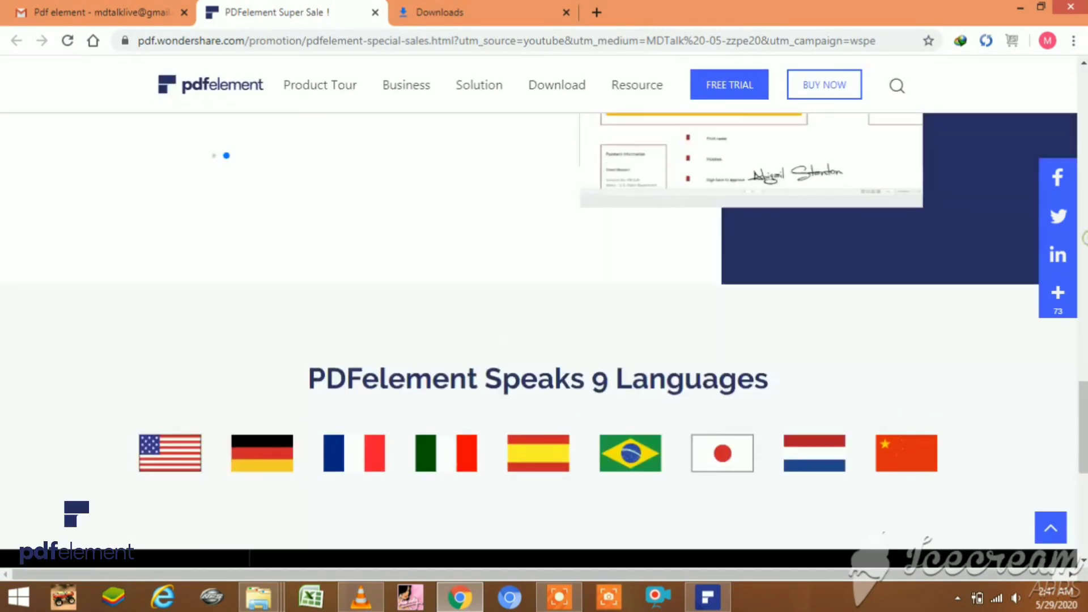
scroll(544, 341, up, 8)
scroll(544, 341, down, 1)
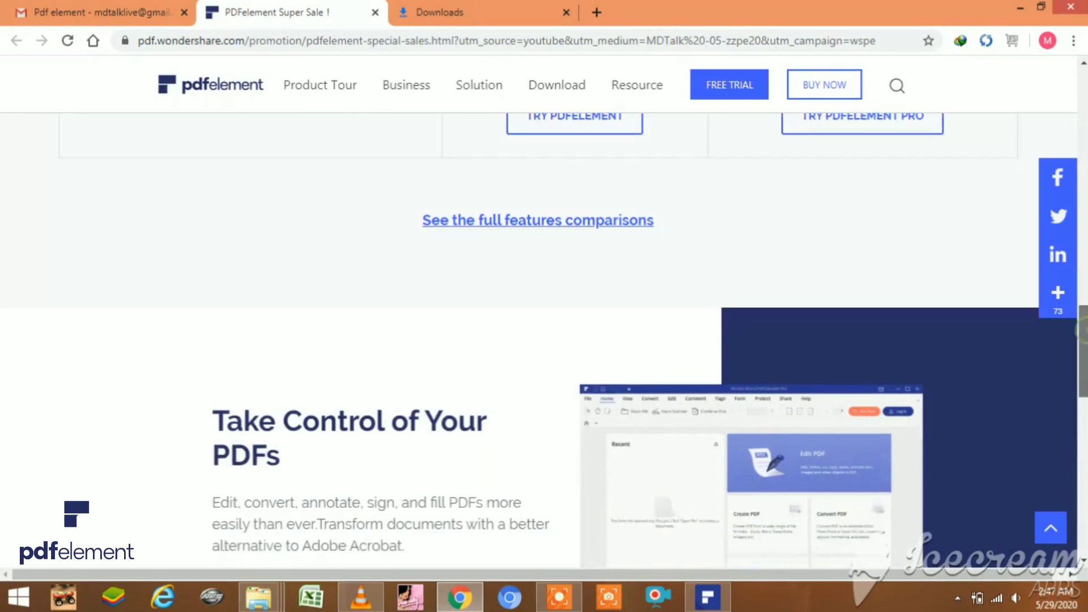
scroll(544, 340, down, 2)
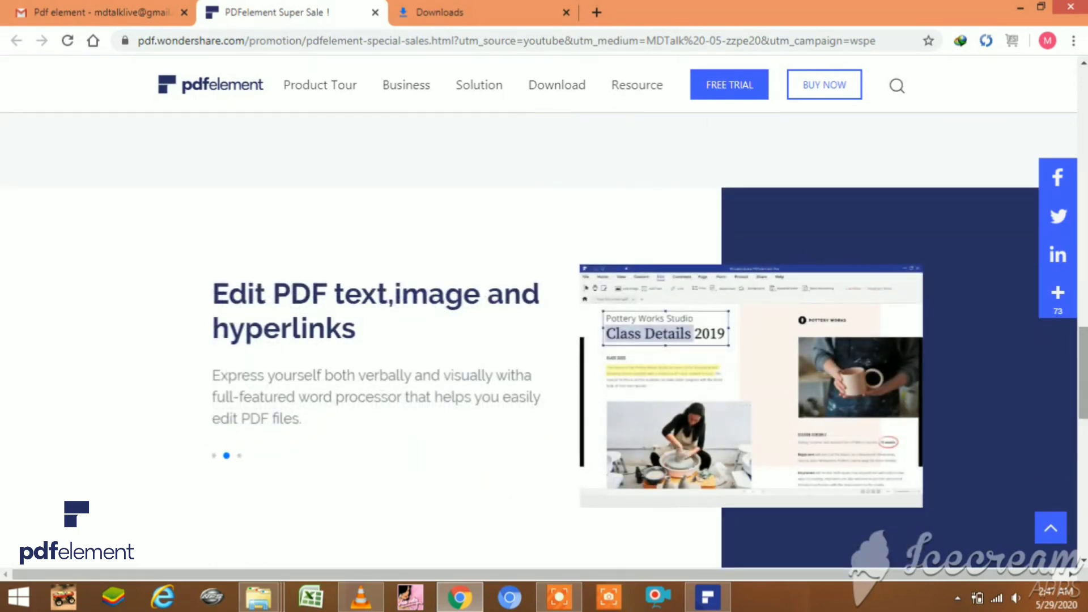